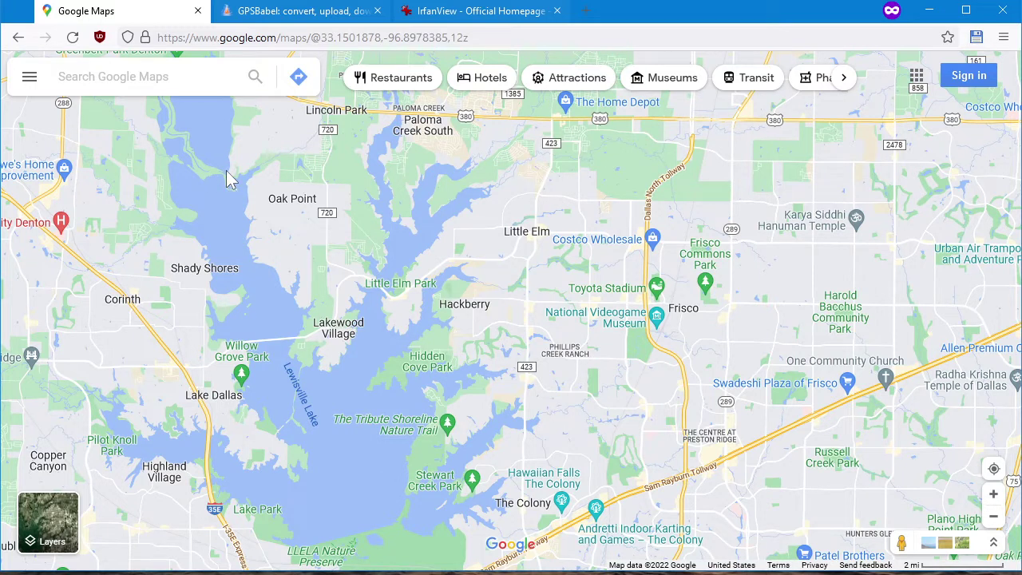
Open the GPSBabel site's download page and review the latest release installers for Windows, macOS and Linux.
{"action": "left_click", "coordinate": [272, 12]}
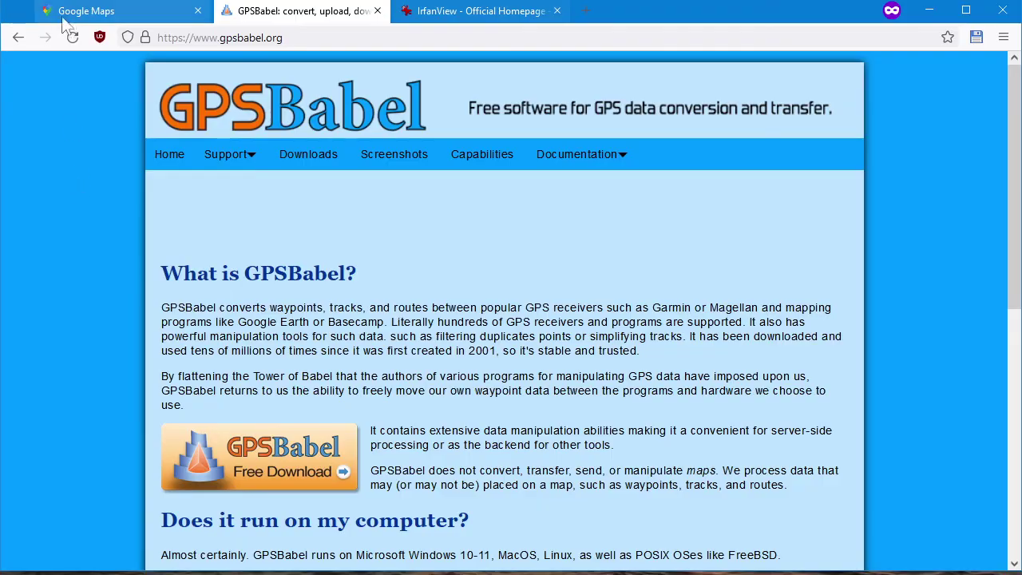
{"action": "left_click", "coordinate": [86, 11]}
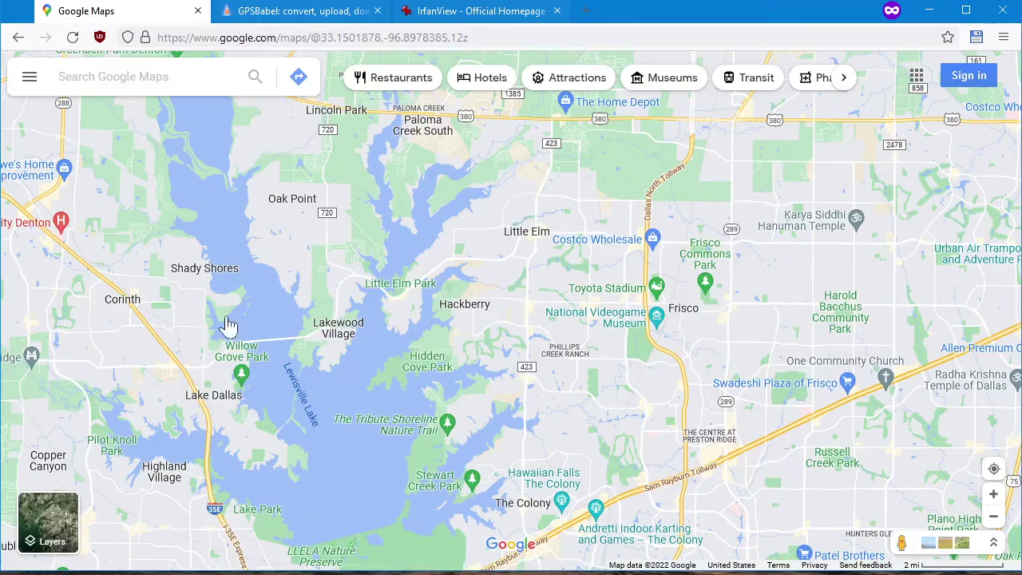
{"action": "left_click", "coordinate": [293, 14]}
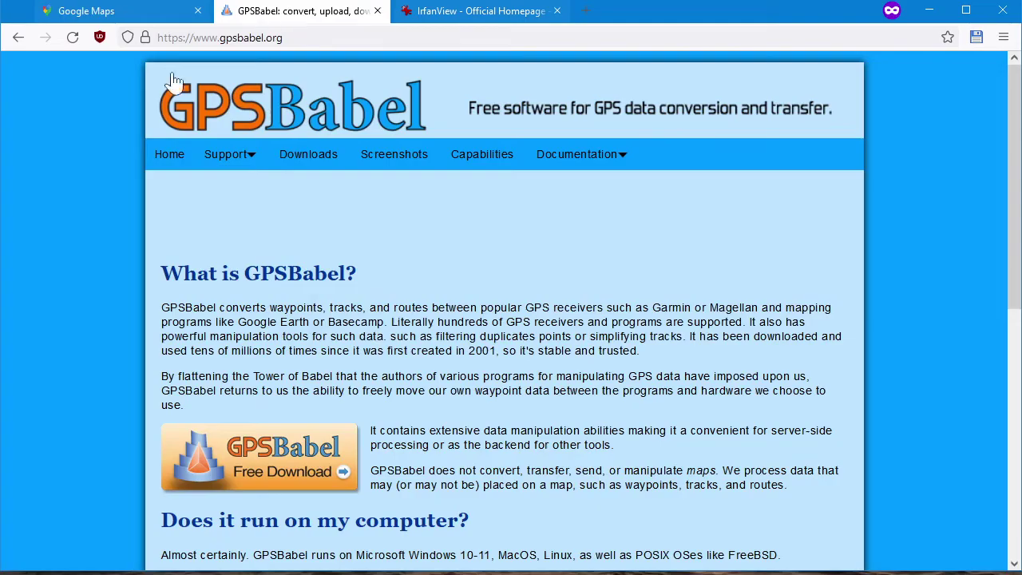
{"action": "left_click", "coordinate": [316, 165]}
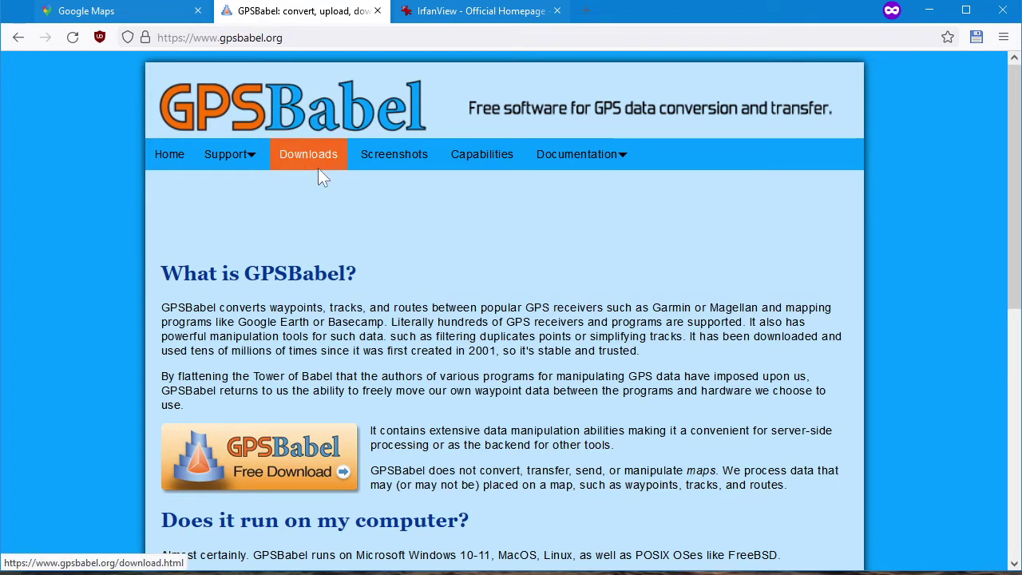
{"action": "scroll", "coordinate": [116, 334], "scroll_direction": "down", "scroll_amount": 5}
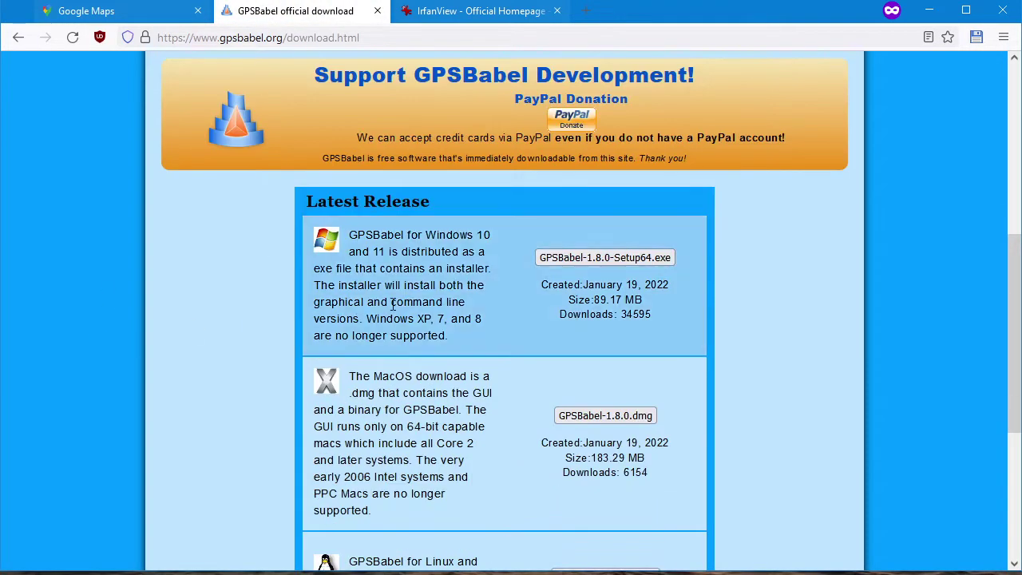
{"action": "scroll", "coordinate": [171, 392], "scroll_direction": "down", "scroll_amount": 2}
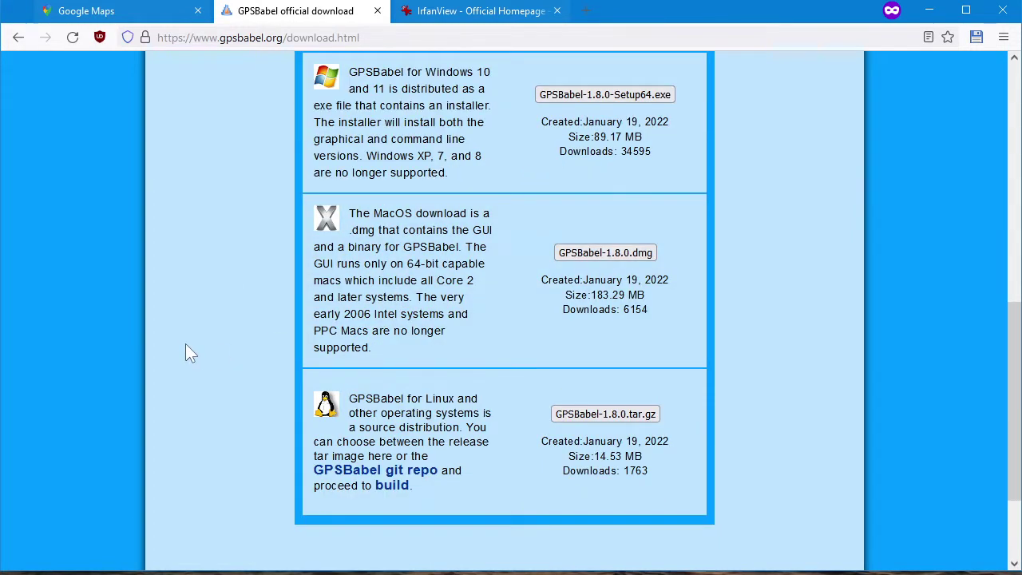
{"action": "scroll", "coordinate": [185, 344], "scroll_direction": "down", "scroll_amount": 1}
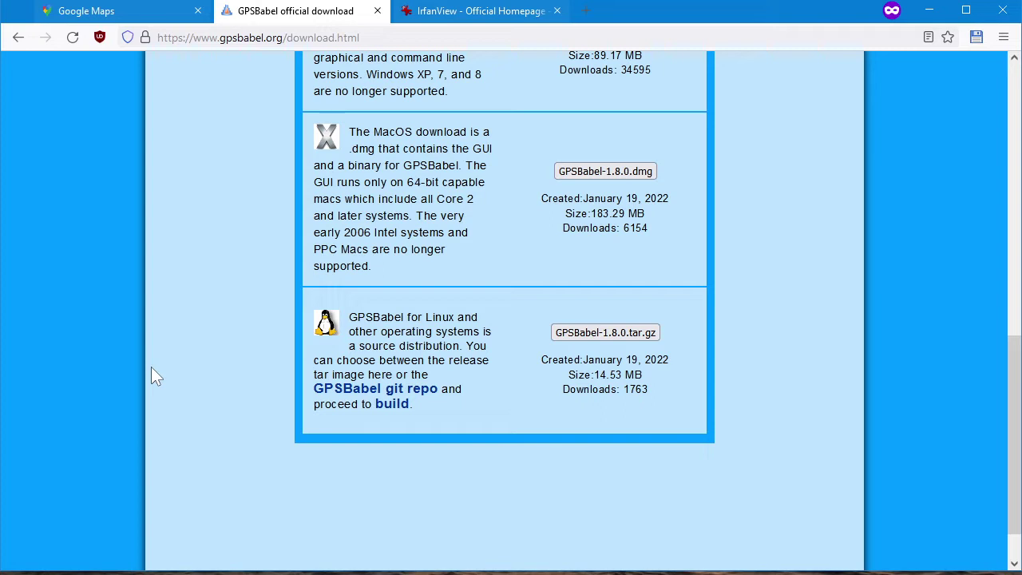
{"action": "scroll", "coordinate": [152, 370], "scroll_direction": "up", "scroll_amount": 10}
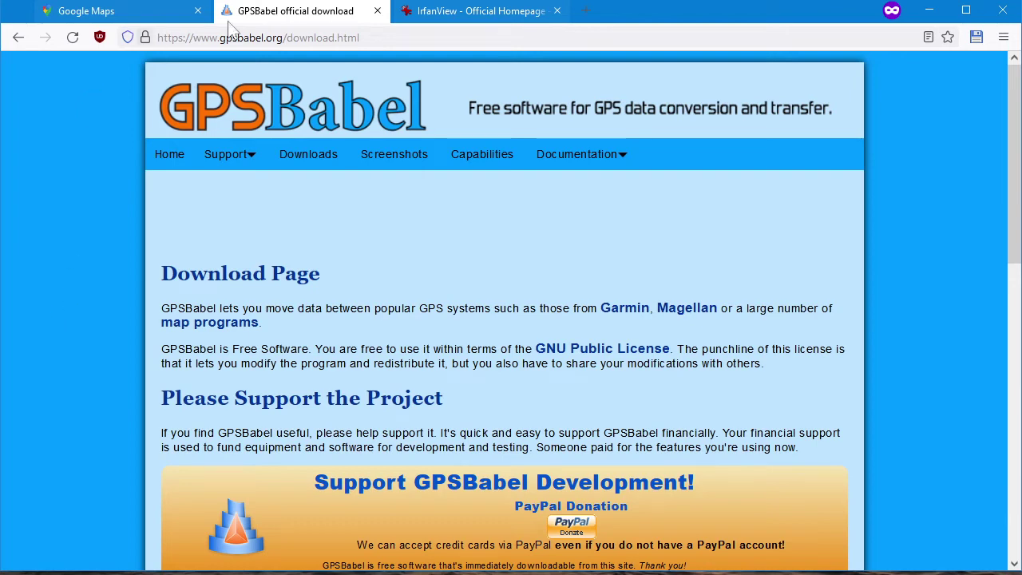
Look over the IrfanView homepage and its 32-bit and 64-bit download options.
{"action": "left_click", "coordinate": [468, 12]}
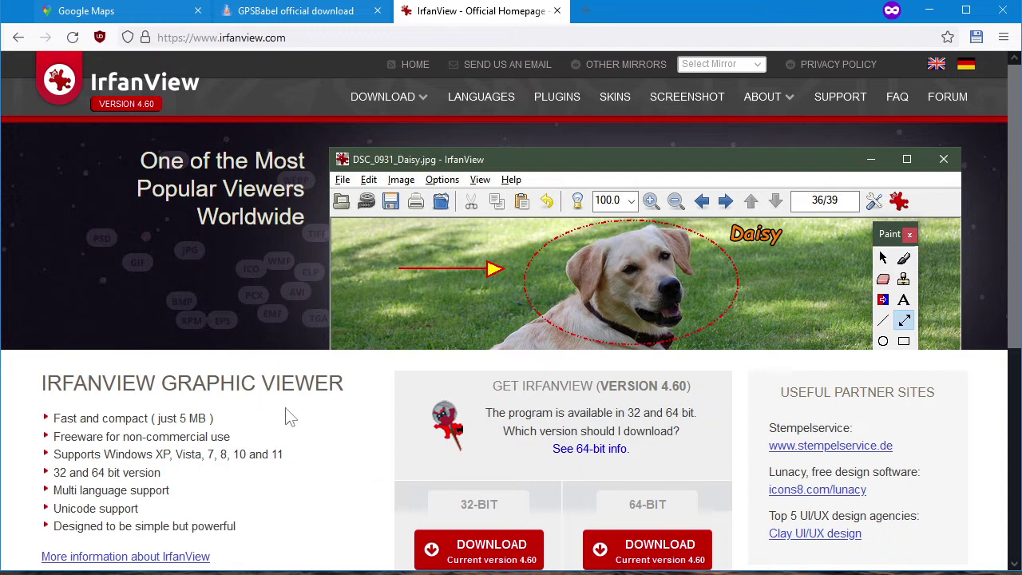
{"action": "scroll", "coordinate": [274, 407], "scroll_direction": "down", "scroll_amount": 2}
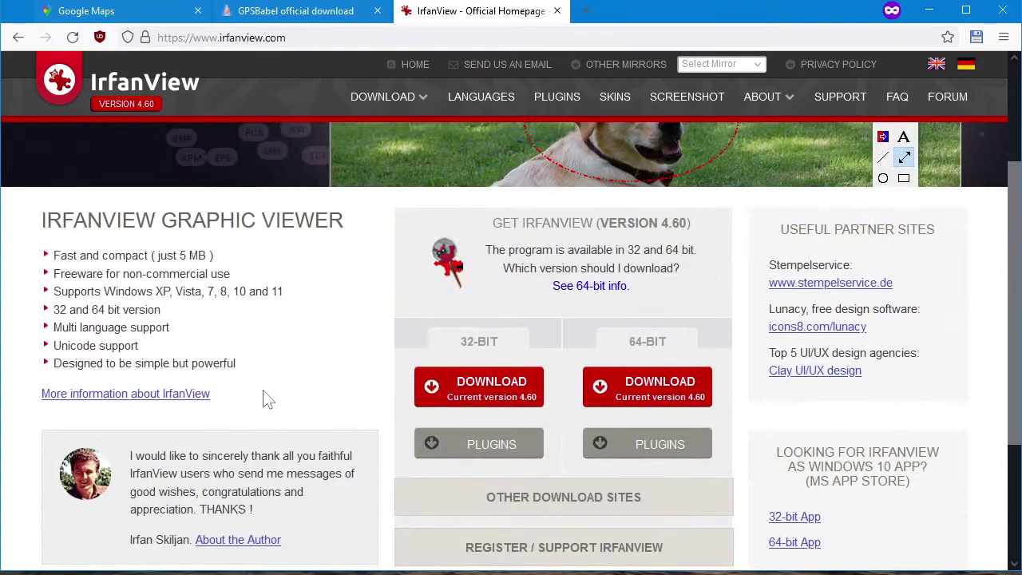
{"action": "scroll", "coordinate": [268, 399], "scroll_direction": "up", "scroll_amount": 2}
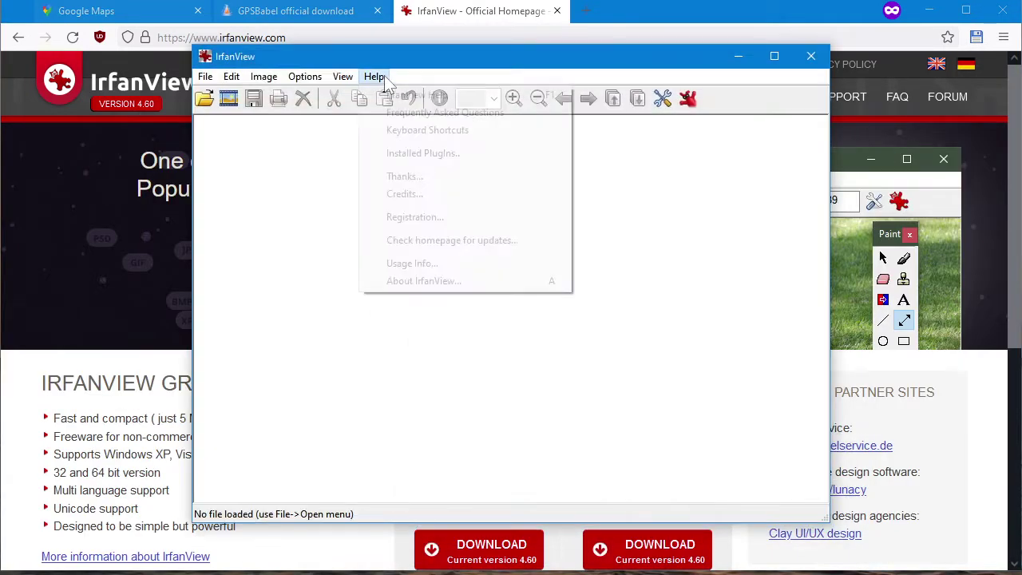
Check the version details of the installed IrfanView, dismiss them and close the program.
{"action": "left_click", "coordinate": [374, 76]}
{"action": "left_click", "coordinate": [414, 286]}
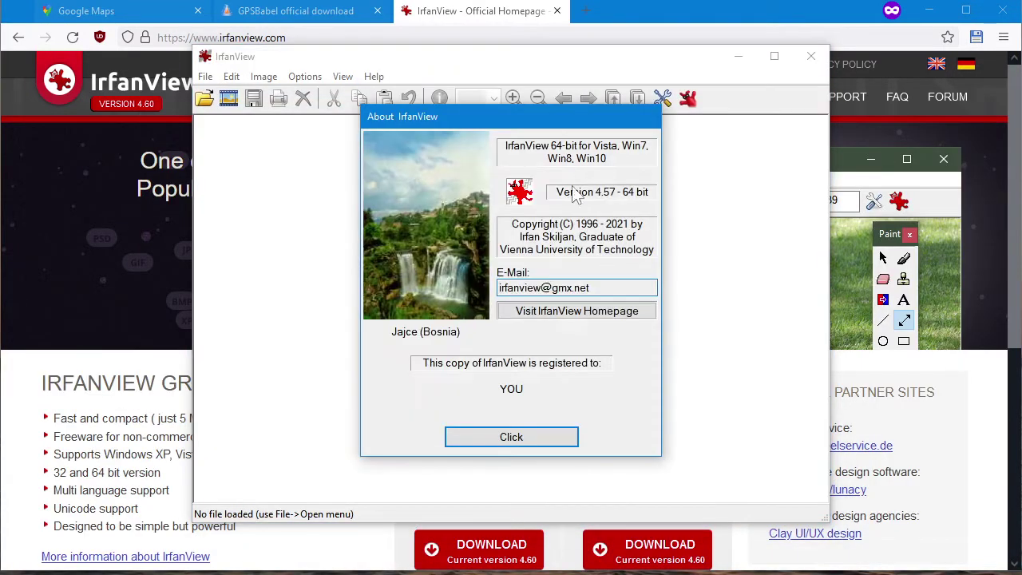
{"action": "left_click", "coordinate": [517, 443]}
{"action": "left_click", "coordinate": [511, 438]}
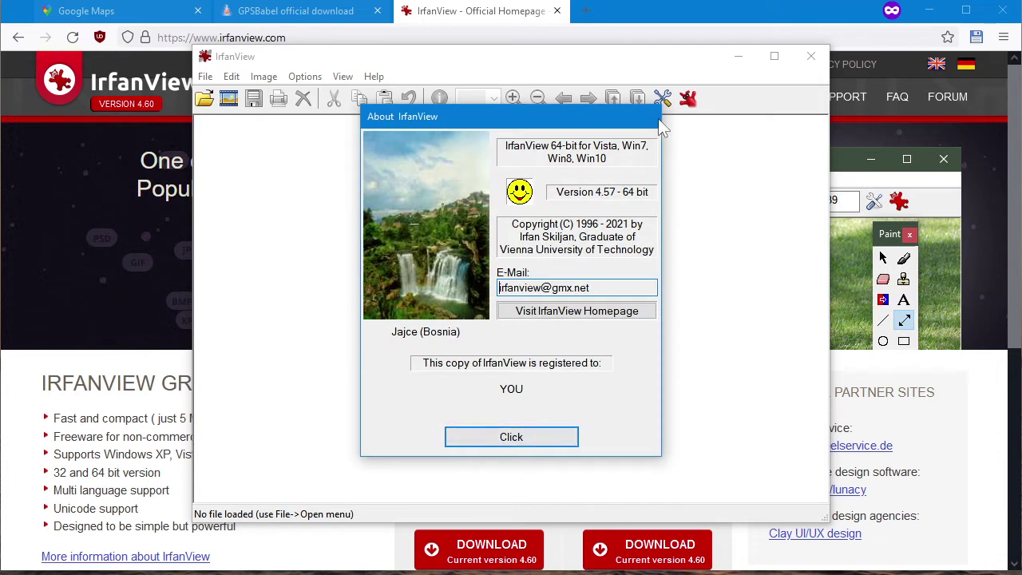
{"action": "left_click", "coordinate": [511, 437]}
{"action": "left_click", "coordinate": [812, 56]}
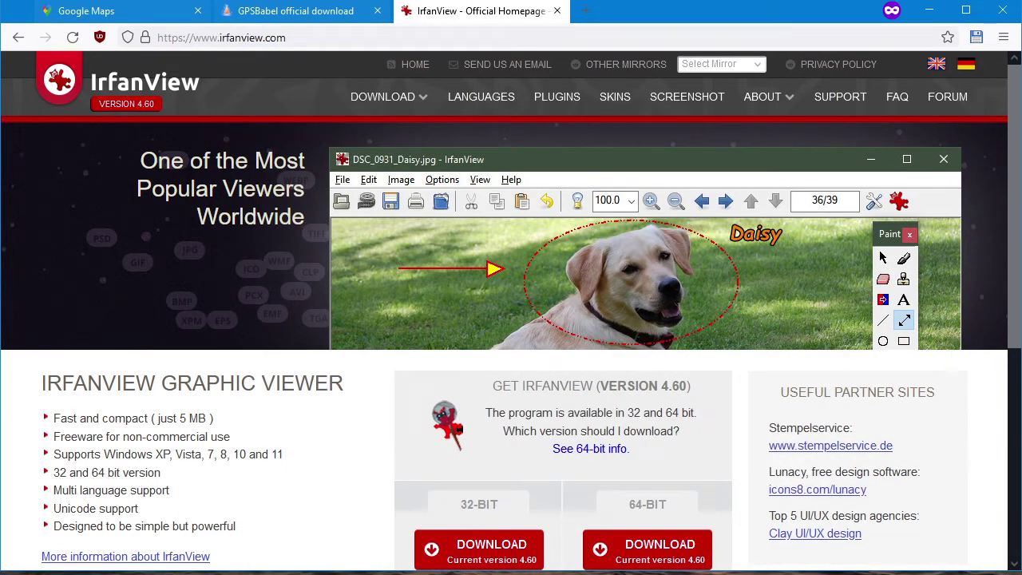
{"action": "key", "text": "alt+Tab"}
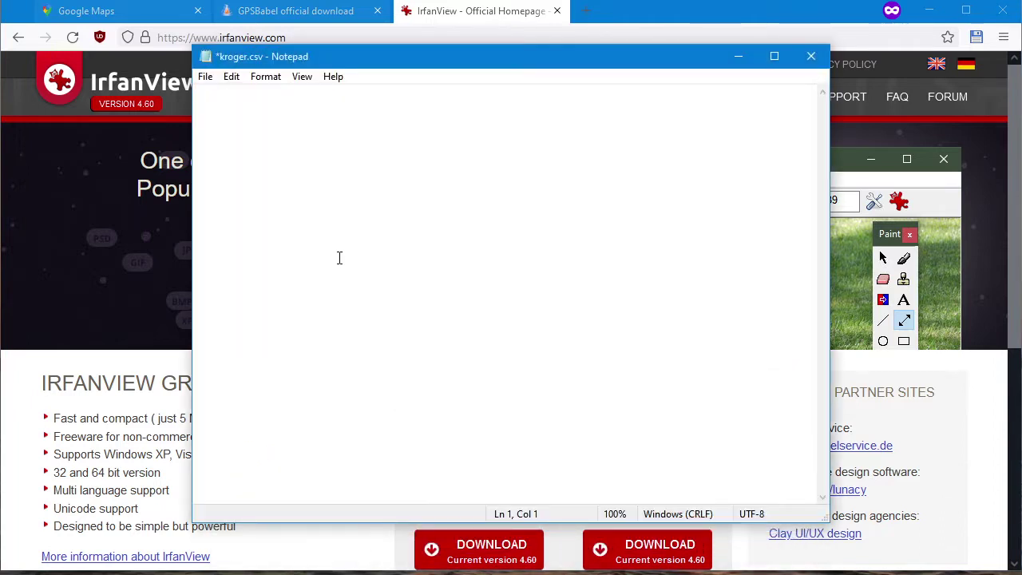
{"action": "left_click", "coordinate": [739, 56]}
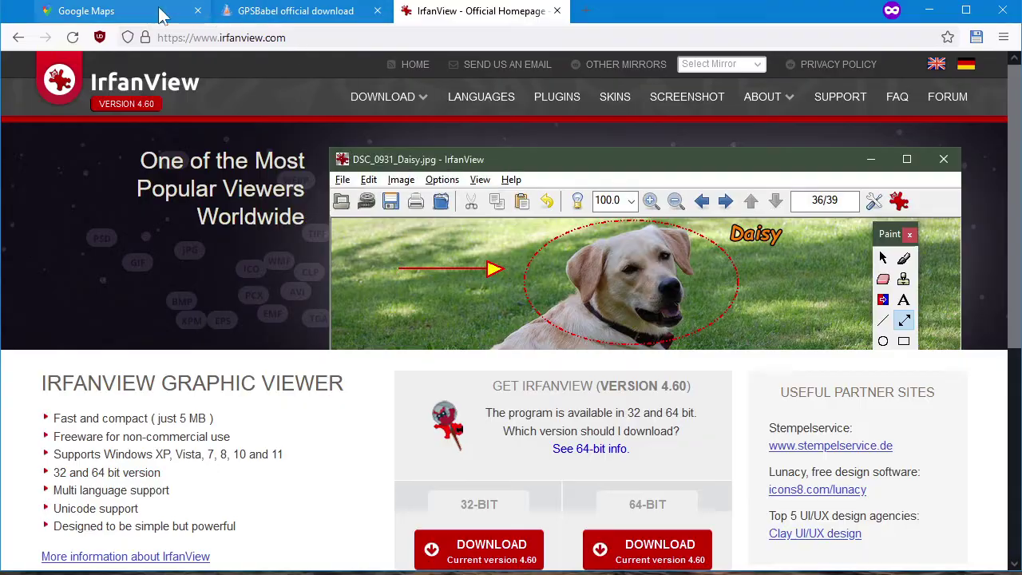
{"action": "left_click", "coordinate": [122, 15]}
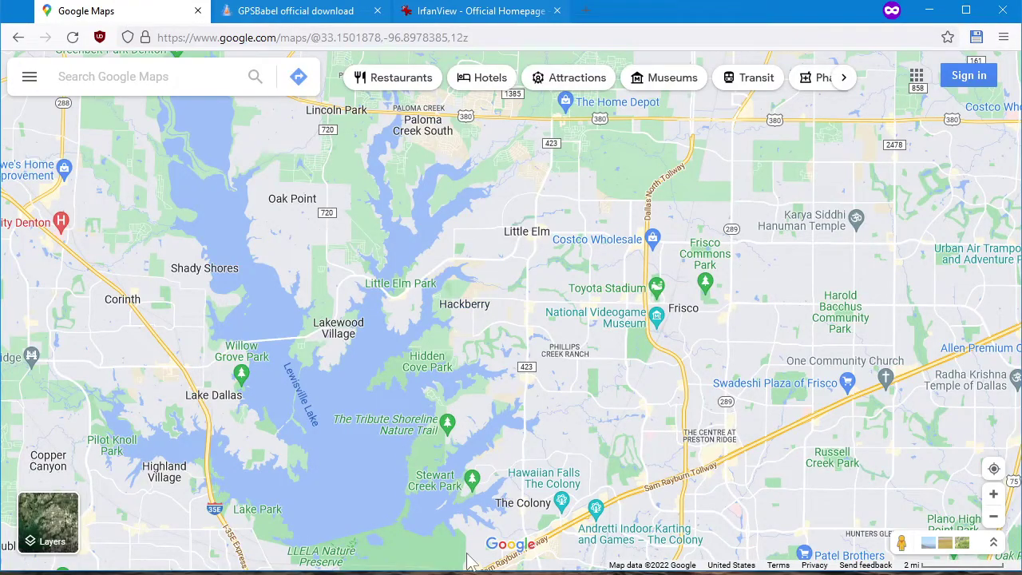
{"action": "left_click", "coordinate": [484, 572]}
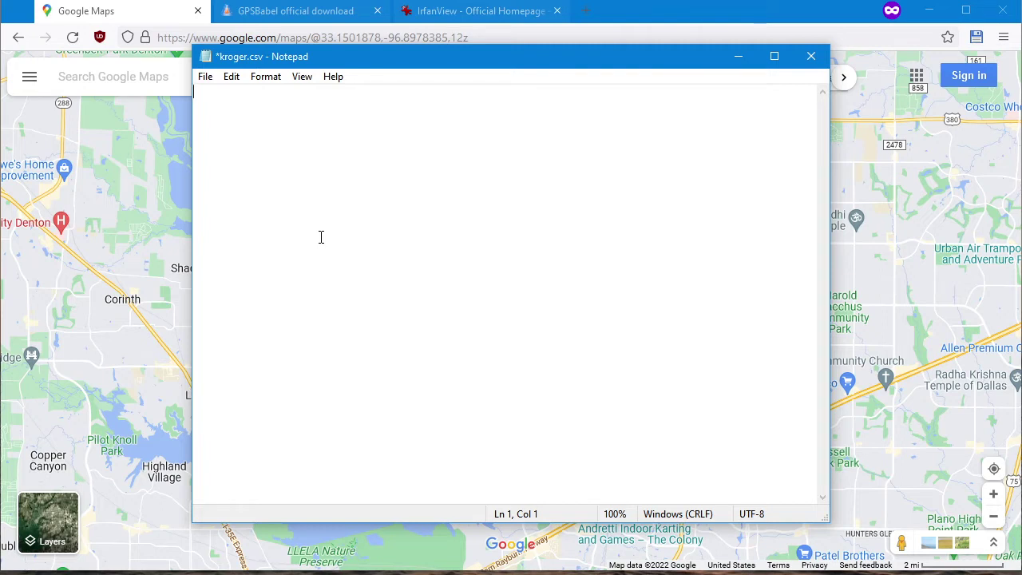
{"action": "key", "text": "alt+Tab"}
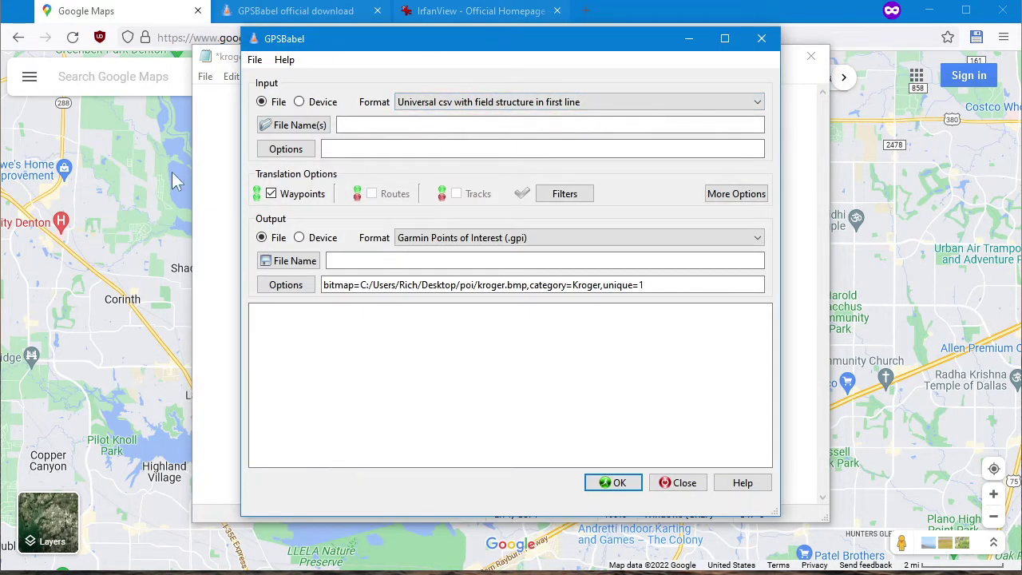
Switch to kroger.csv in Notepad, enter the header line lat,lon,name,desc and start a new line.
{"action": "left_click", "coordinate": [222, 136]}
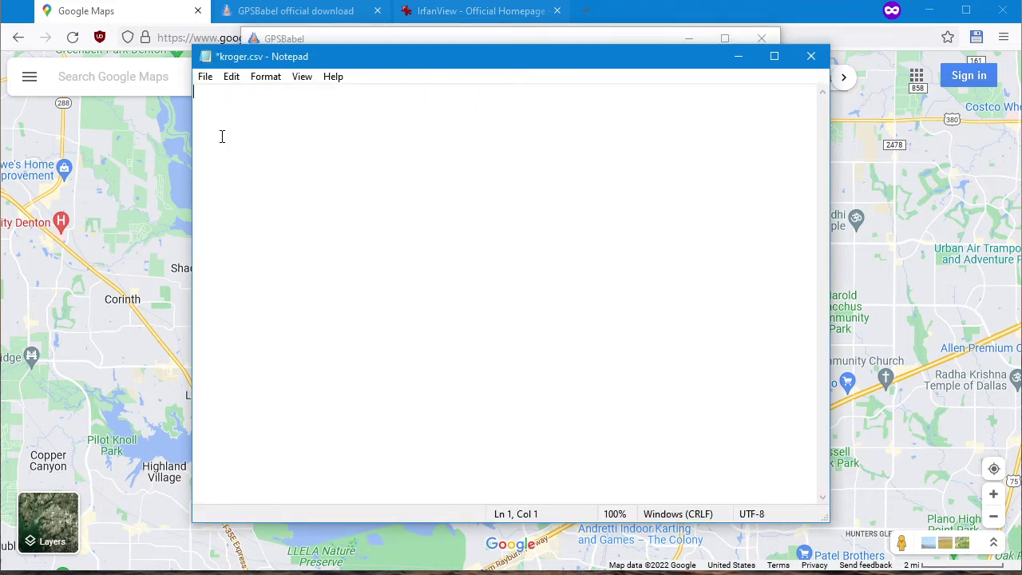
{"action": "type", "text": "lat,lon"}
{"action": "type", "text": ",name,desc"}
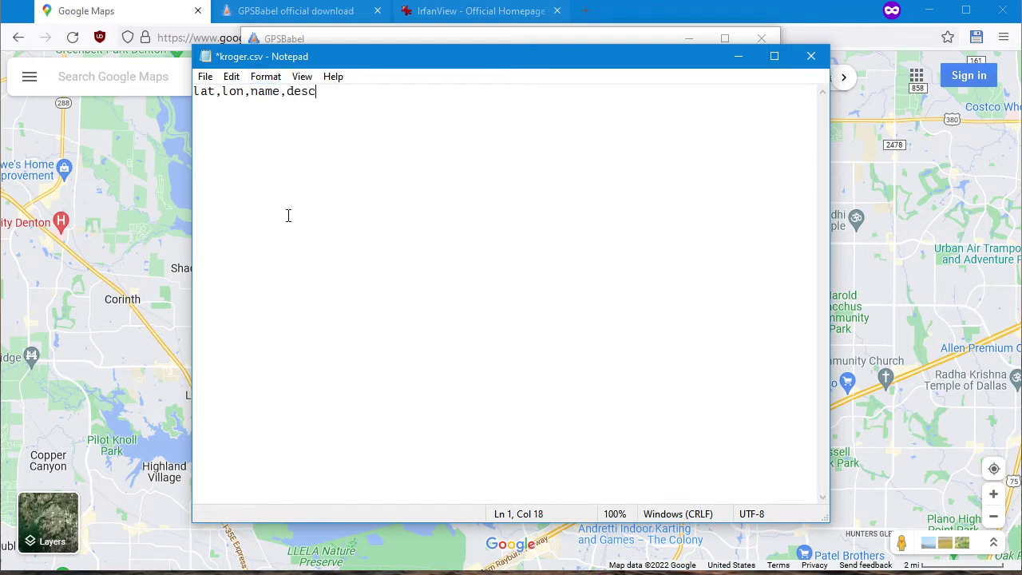
{"action": "key", "text": "Return"}
Switch to Google Maps and search for kroger.
{"action": "left_click", "coordinate": [137, 14]}
{"action": "left_click", "coordinate": [185, 83]}
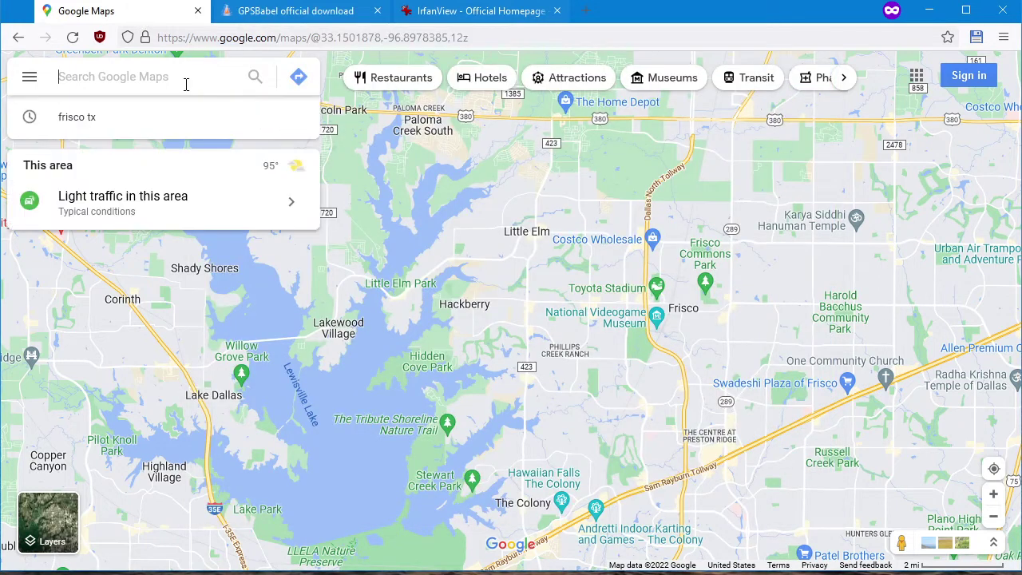
{"action": "type", "text": "kroger"}
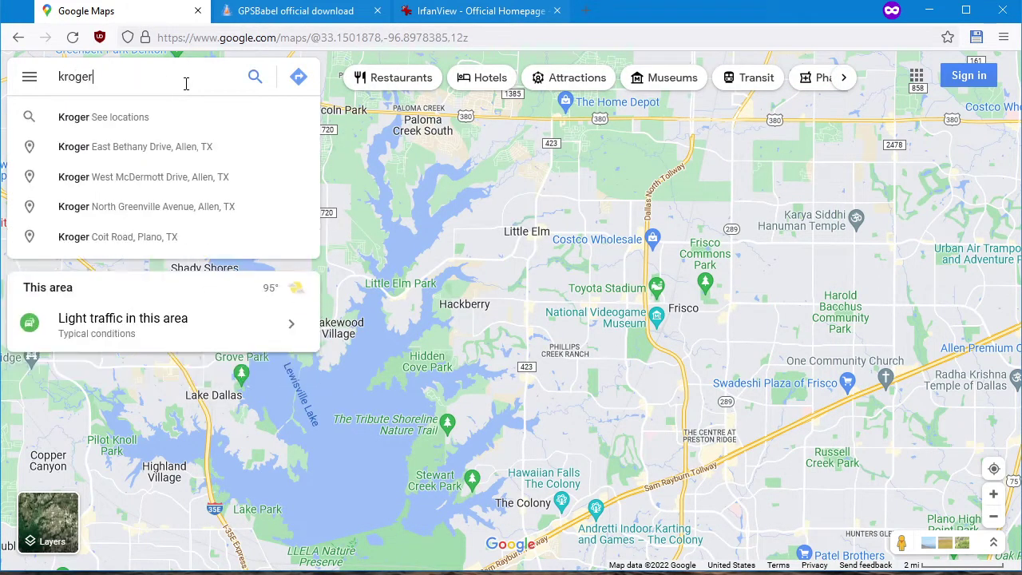
{"action": "key", "text": "Return"}
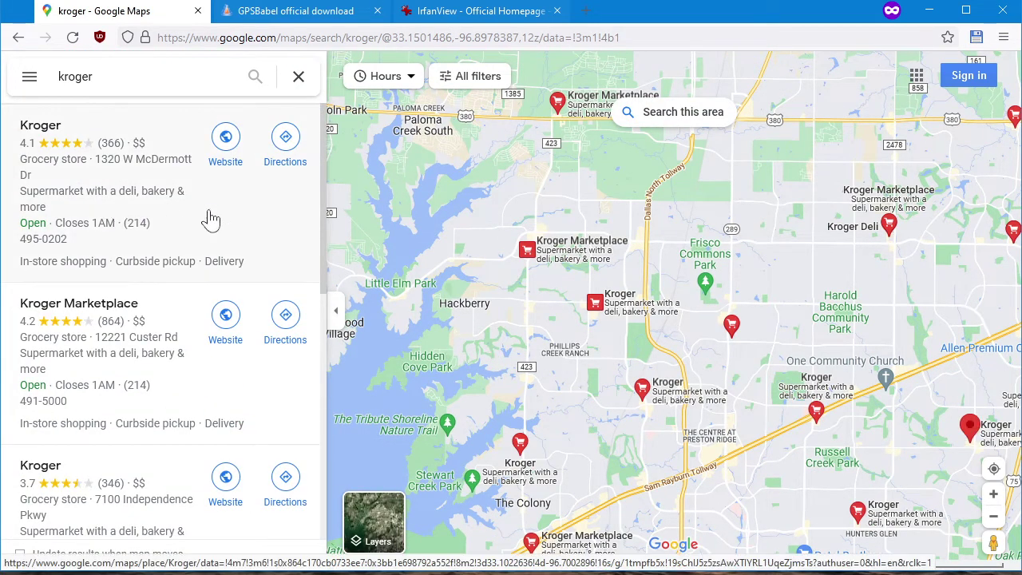
Show satellite imagery of the Kroger Marketplace on Little Elm Pkwy and copy the coordinates of the spot outside its entrance, about 33.17001, -96.89114.
{"action": "scroll", "coordinate": [531, 264], "scroll_direction": "up", "scroll_amount": 1}
{"action": "scroll", "coordinate": [530, 268], "scroll_direction": "up", "scroll_amount": 6}
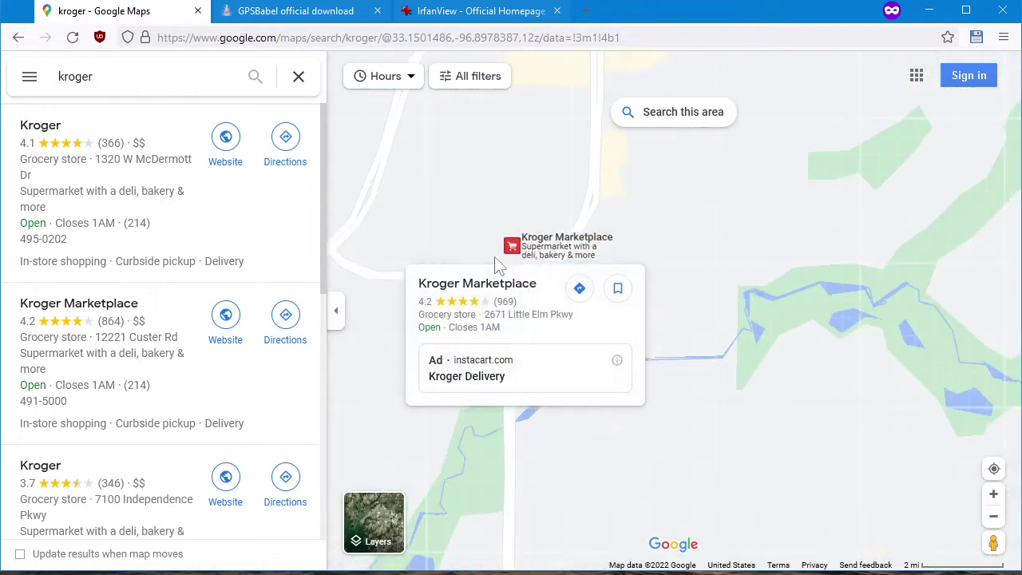
{"action": "scroll", "coordinate": [530, 271], "scroll_direction": "up", "scroll_amount": 6}
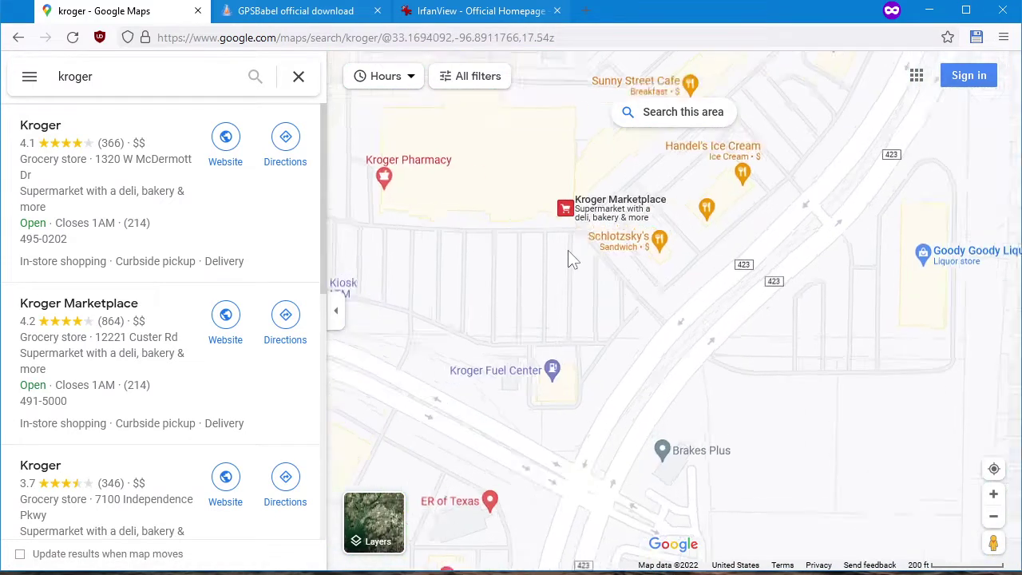
{"action": "left_click_drag", "start_coordinate": [516, 269], "coordinate": [616, 335]}
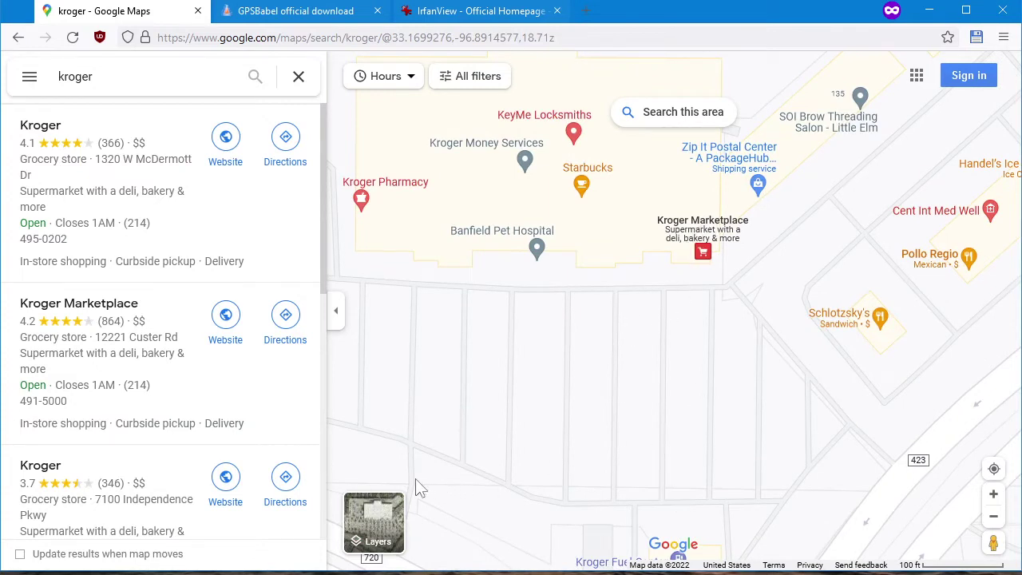
{"action": "left_click", "coordinate": [373, 519]}
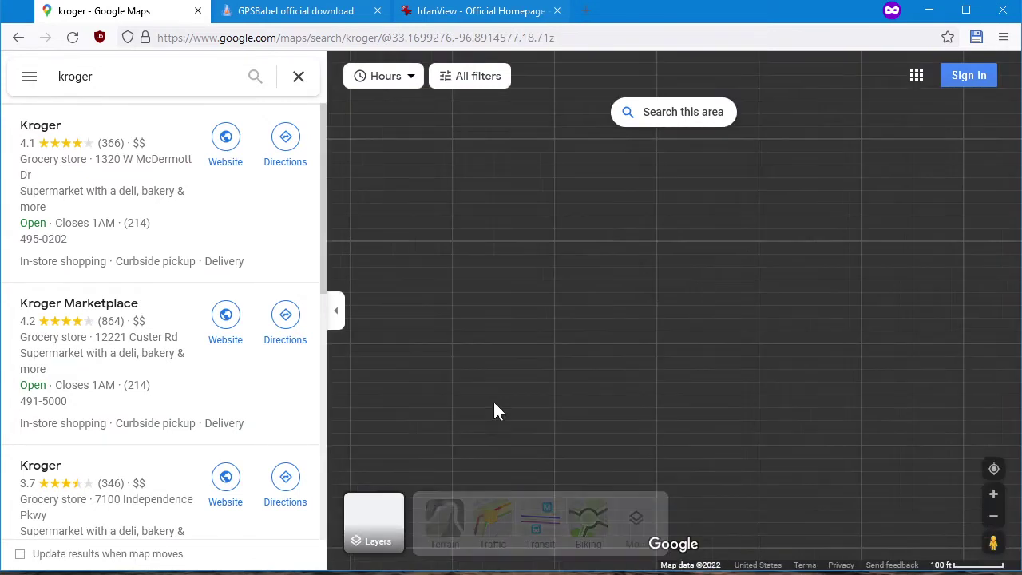
{"action": "scroll", "coordinate": [592, 316], "scroll_direction": "up", "scroll_amount": 2}
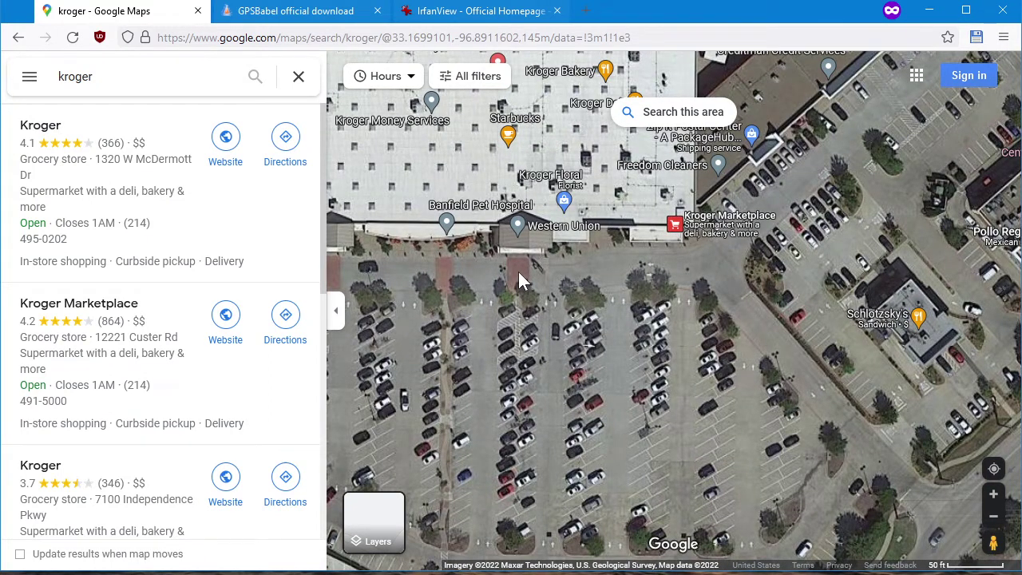
{"action": "right_click", "coordinate": [519, 280]}
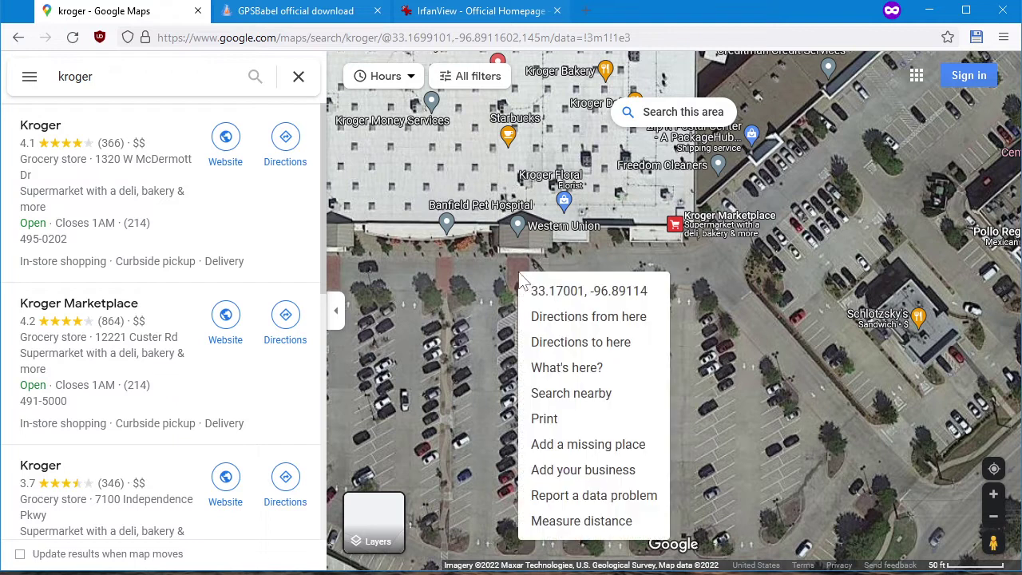
{"action": "left_click", "coordinate": [576, 296]}
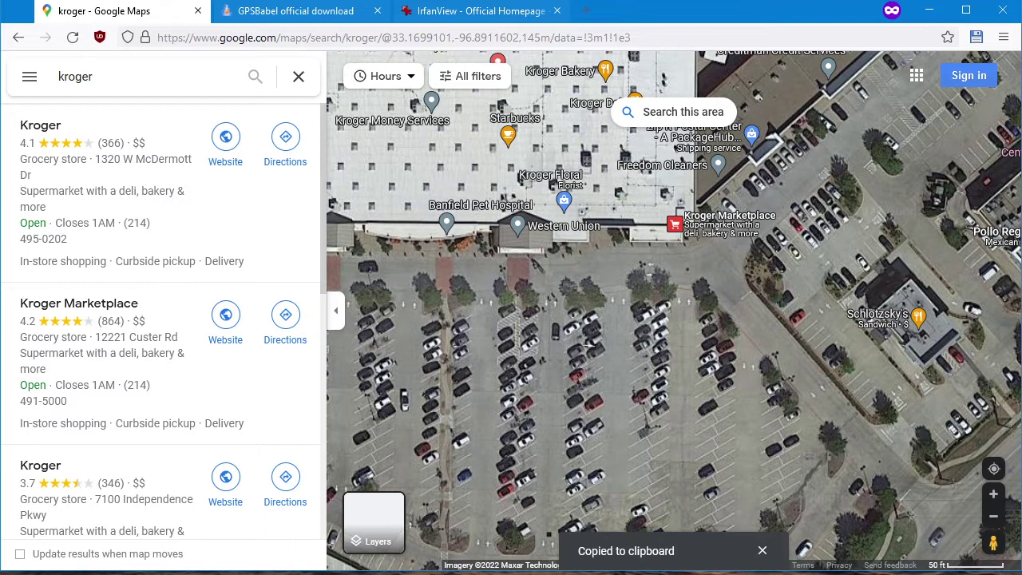
Paste the copied coordinates on the second line of kroger.csv in Notepad, remove the space between them and append a comma.
{"action": "key", "text": "alt+Tab"}
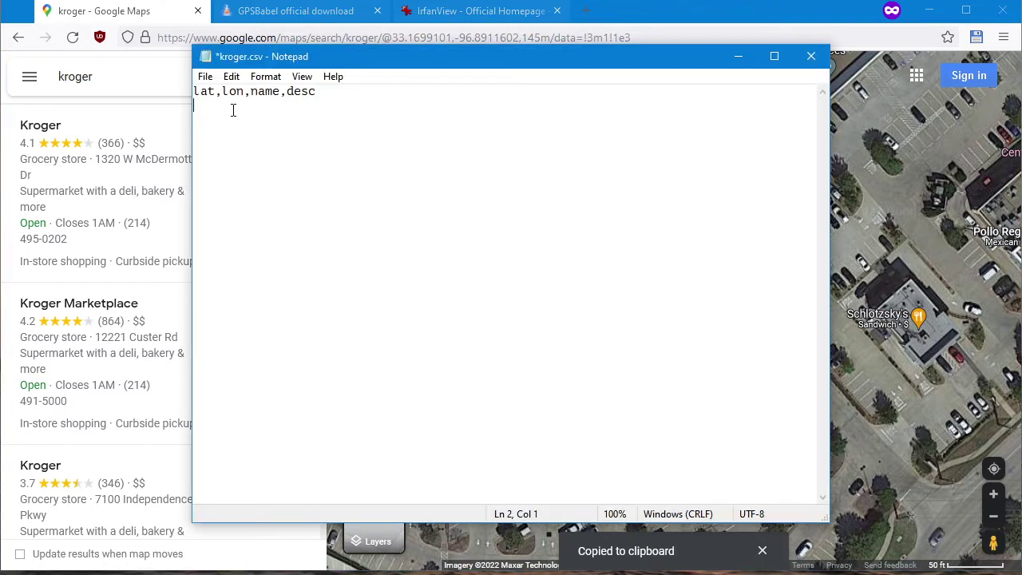
{"action": "right_click", "coordinate": [233, 110]}
{"action": "left_click", "coordinate": [267, 176]}
{"action": "left_click_drag", "start_coordinate": [322, 106], "coordinate": [330, 107]}
{"action": "left_click", "coordinate": [323, 106]}
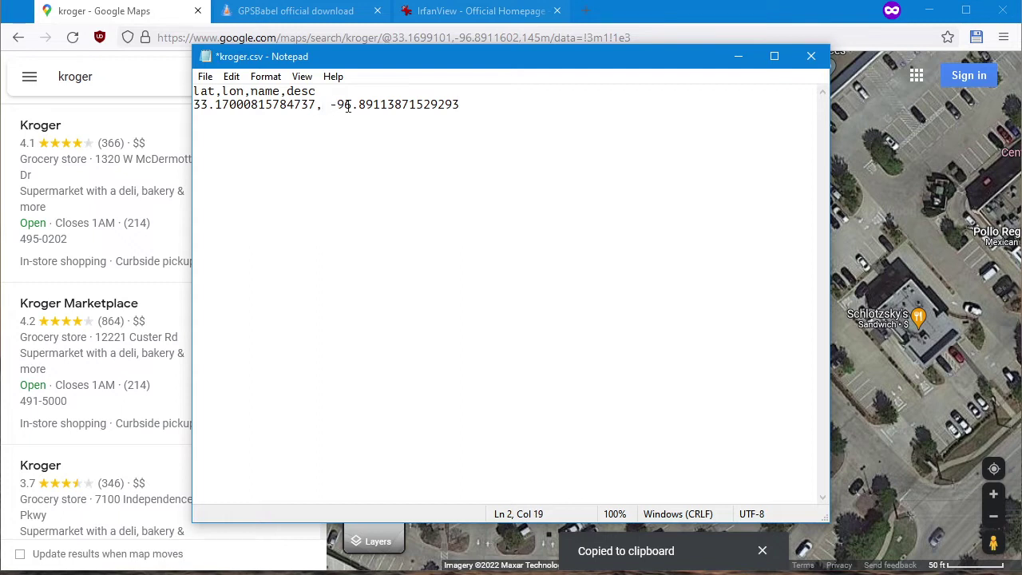
{"action": "key", "text": "Delete"}
{"action": "key", "text": "End"}
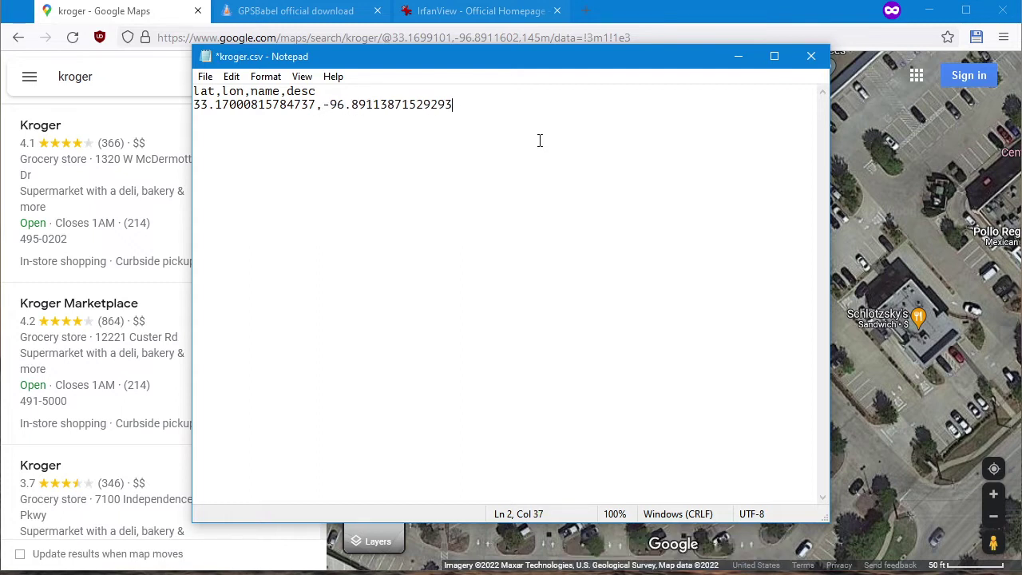
{"action": "type", "text": ","}
Switch to Google Maps and open the details of the Kroger Marketplace on Little Elm Pkwy, showing its address.
{"action": "left_click", "coordinate": [127, 16]}
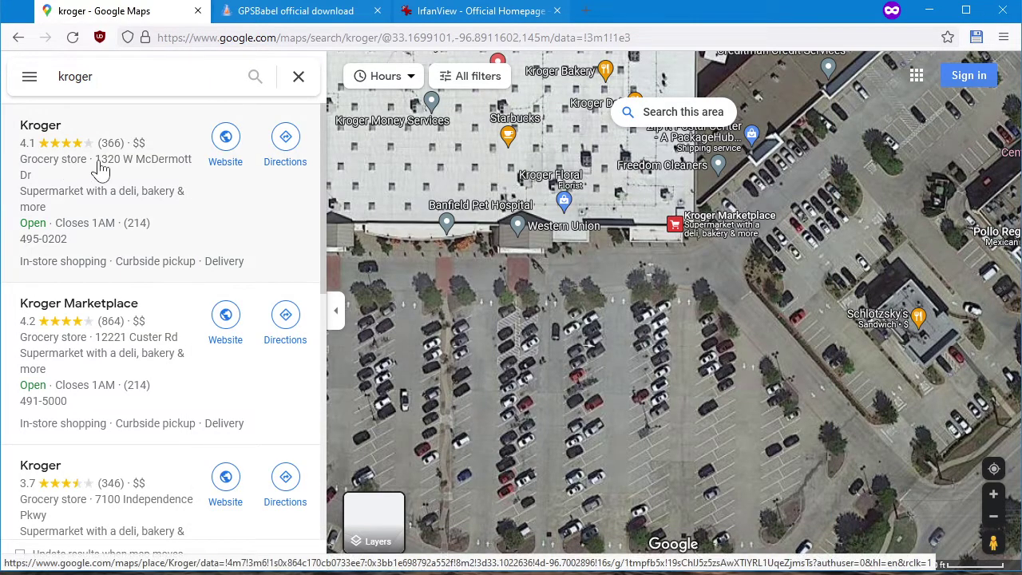
{"action": "left_click", "coordinate": [709, 221]}
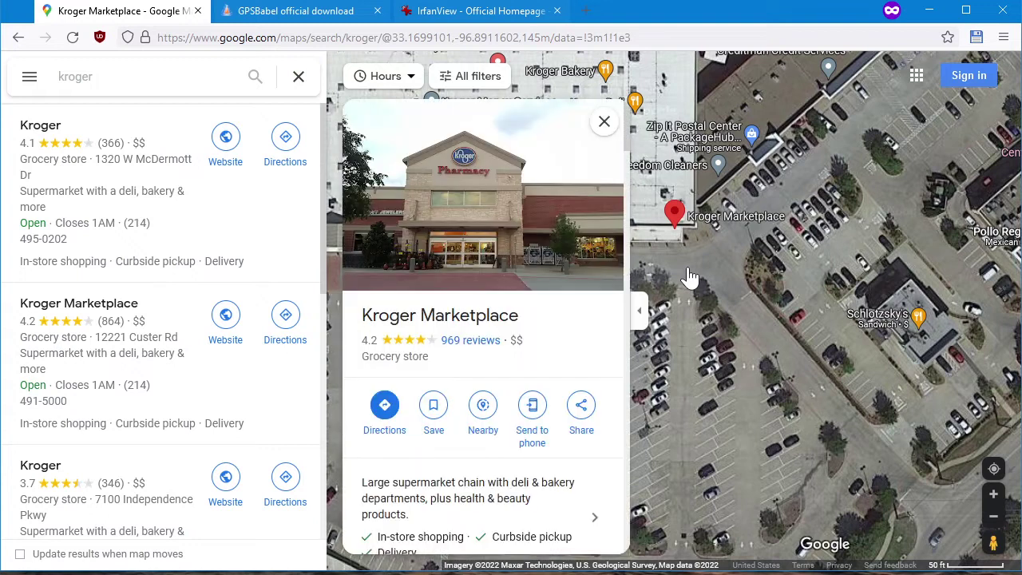
{"action": "scroll", "coordinate": [480, 440], "scroll_direction": "down", "scroll_amount": 3}
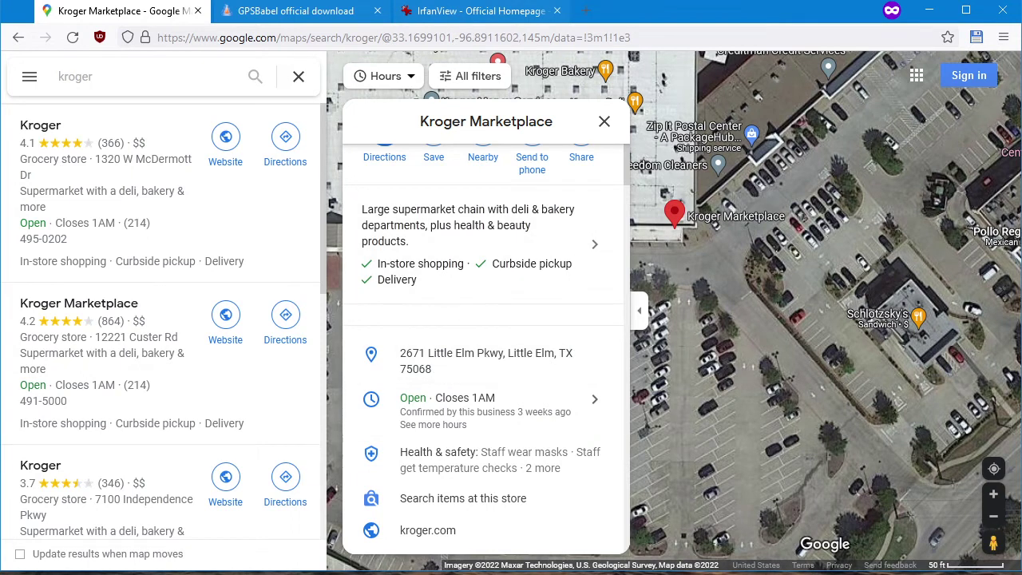
Switch to kroger.csv in Notepad and append the quoted name "Kroger Little Elm" and a comma to the second line.
{"action": "key", "text": "alt+Tab"}
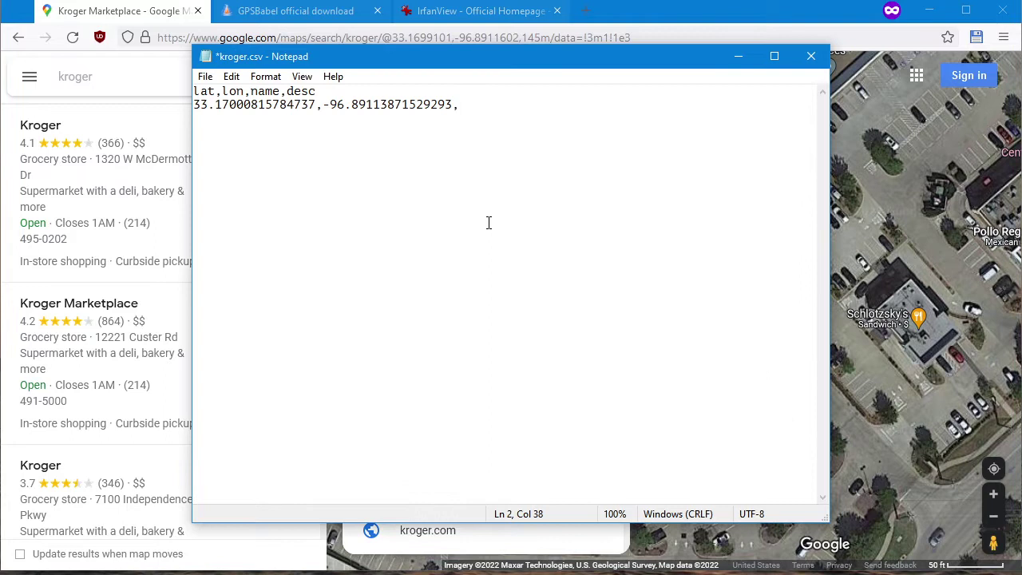
{"action": "type", "text": "\"\""}
{"action": "key", "text": "Left"}
{"action": "type", "text": "Kroger Little Elm\""}
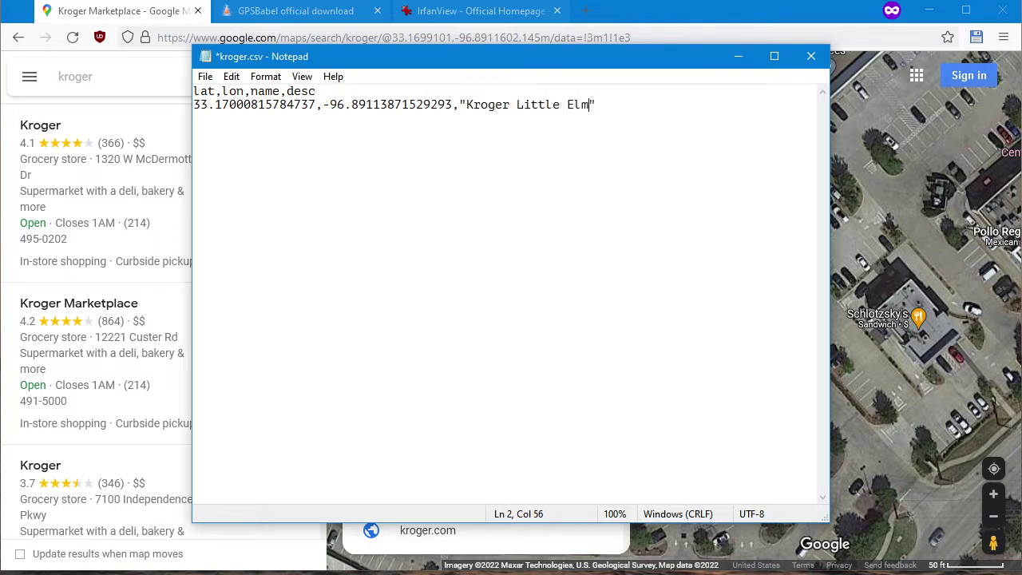
{"action": "type", "text": ","}
Copy the Little Elm store's address from Google Maps and paste it in quotes as the description on the second line of kroger.csv.
{"action": "left_click", "coordinate": [138, 10]}
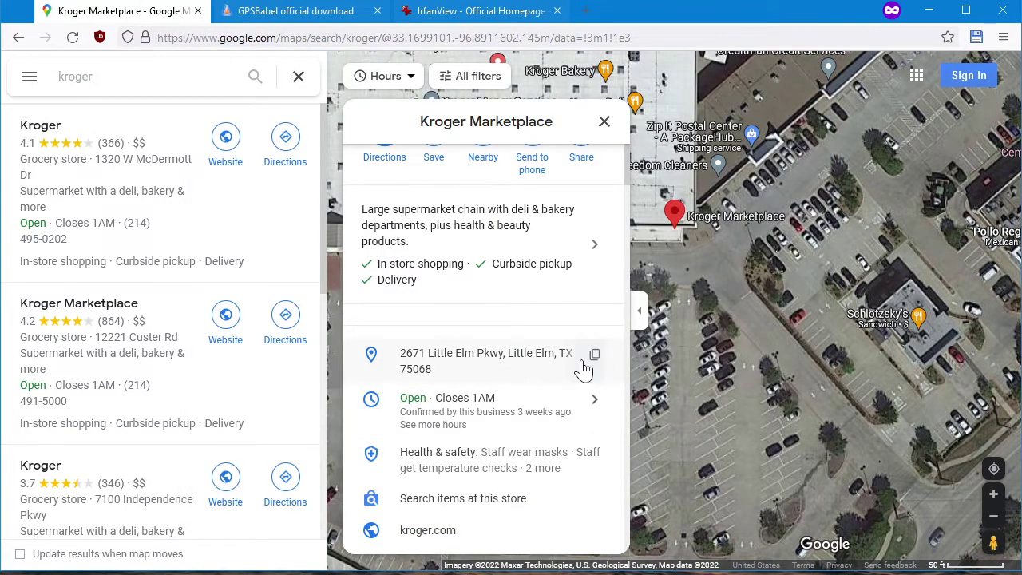
{"action": "left_click", "coordinate": [596, 355]}
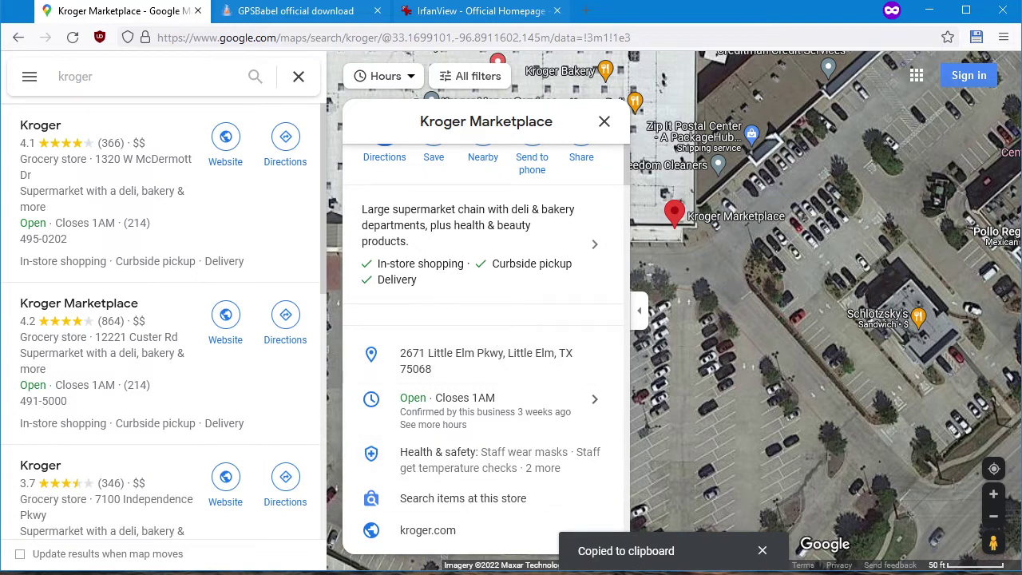
{"action": "key", "text": "alt+Tab"}
{"action": "type", "text": "\"\""}
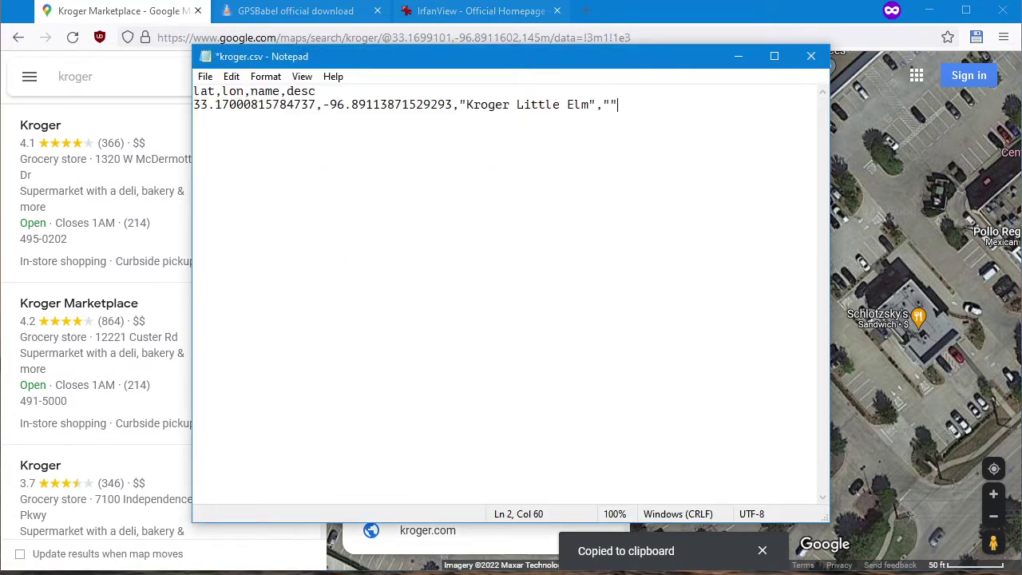
{"action": "key", "text": "Left"}
{"action": "key", "text": "ctrl+v"}
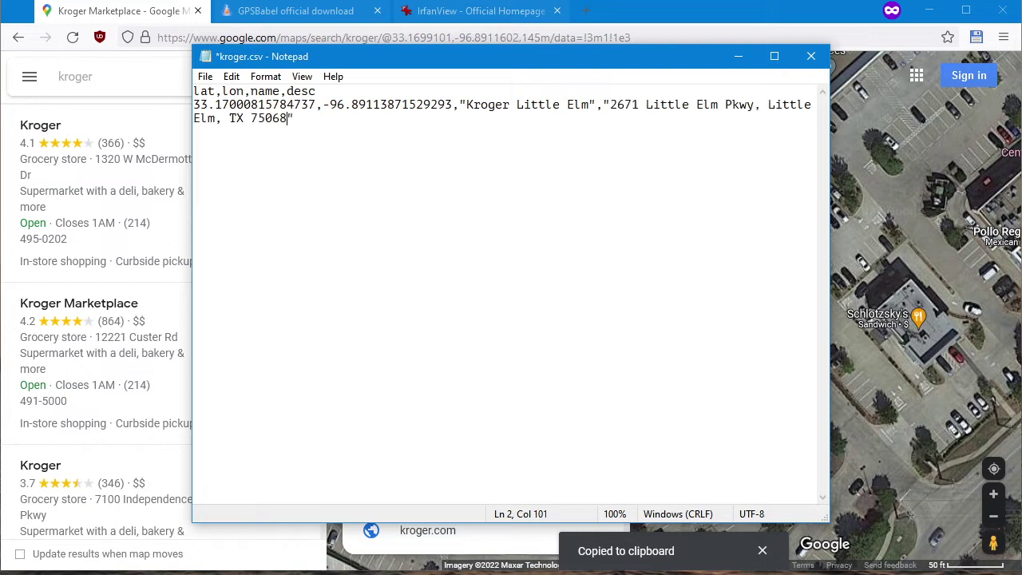
Widen the Notepad window until the store's entry fits on one line, reposition the window and start a third line.
{"action": "left_click_drag", "start_coordinate": [193, 360], "coordinate": [56, 353]}
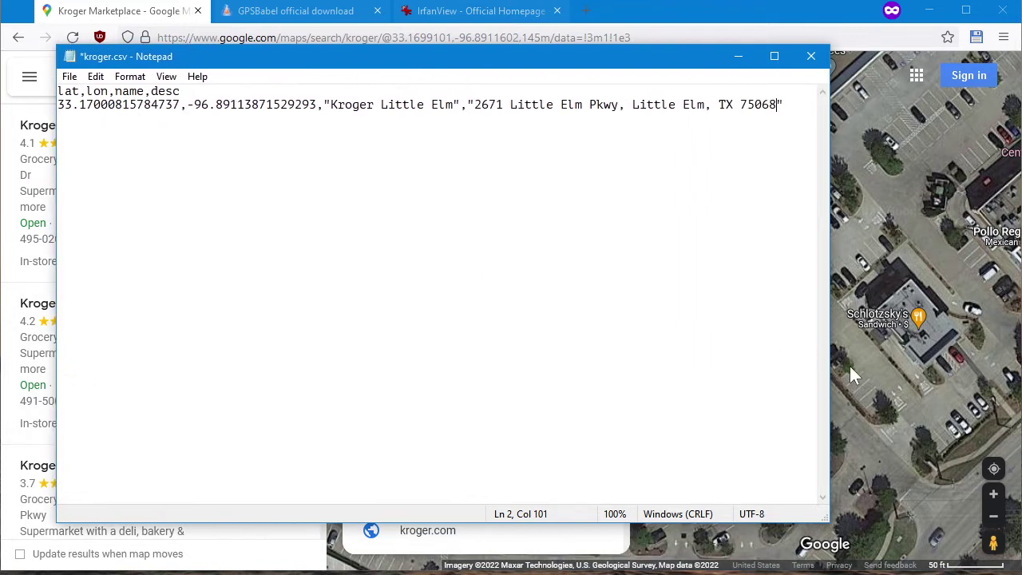
{"action": "left_click_drag", "start_coordinate": [828, 370], "coordinate": [859, 371]}
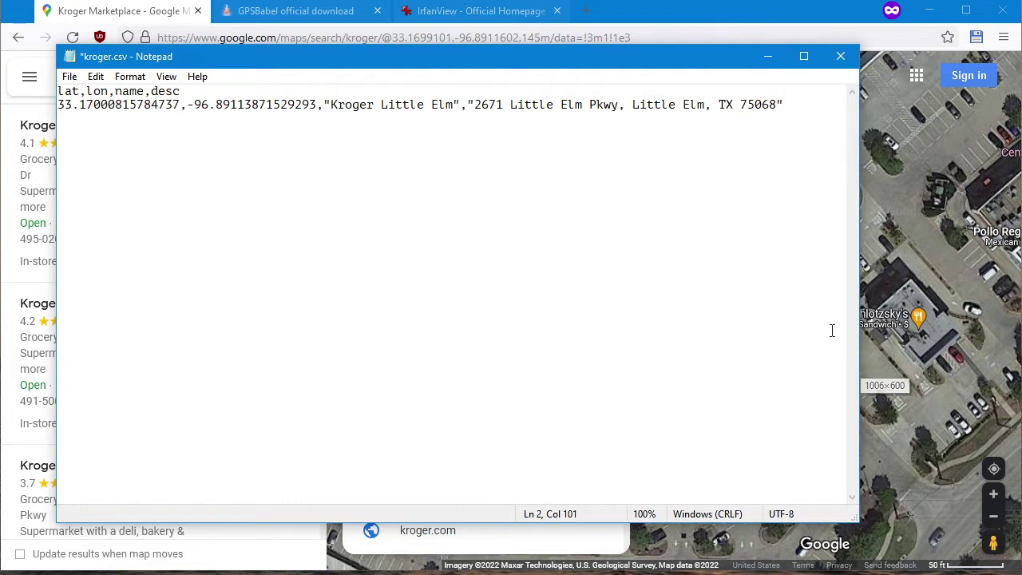
{"action": "left_click_drag", "start_coordinate": [602, 66], "coordinate": [640, 85]}
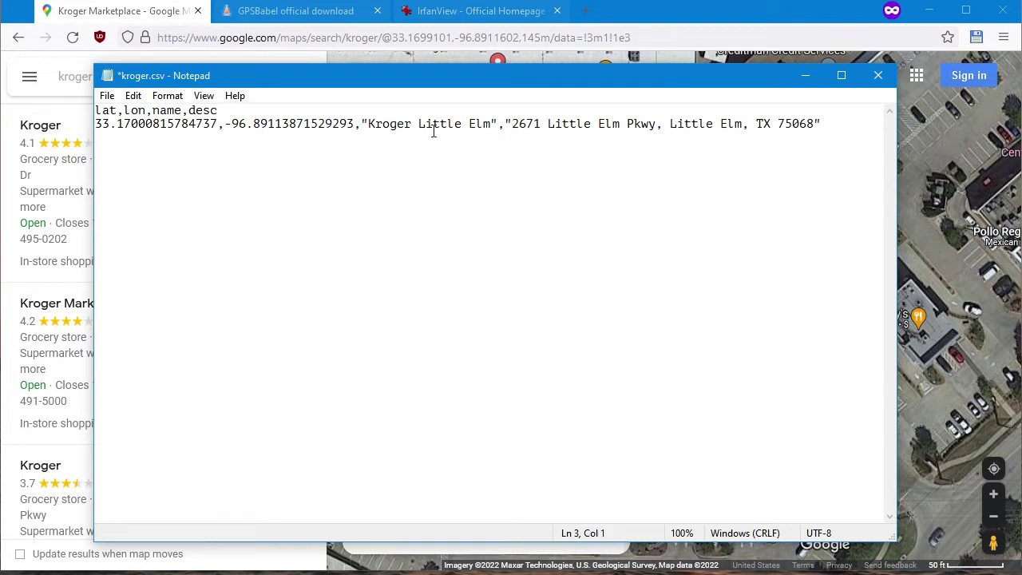
In Google Maps, show the Kroger Marketplace on Custer Rd and copy the coordinates of the spot outside its entrance, about 33.17722, -96.73481.
{"action": "left_click", "coordinate": [152, 20]}
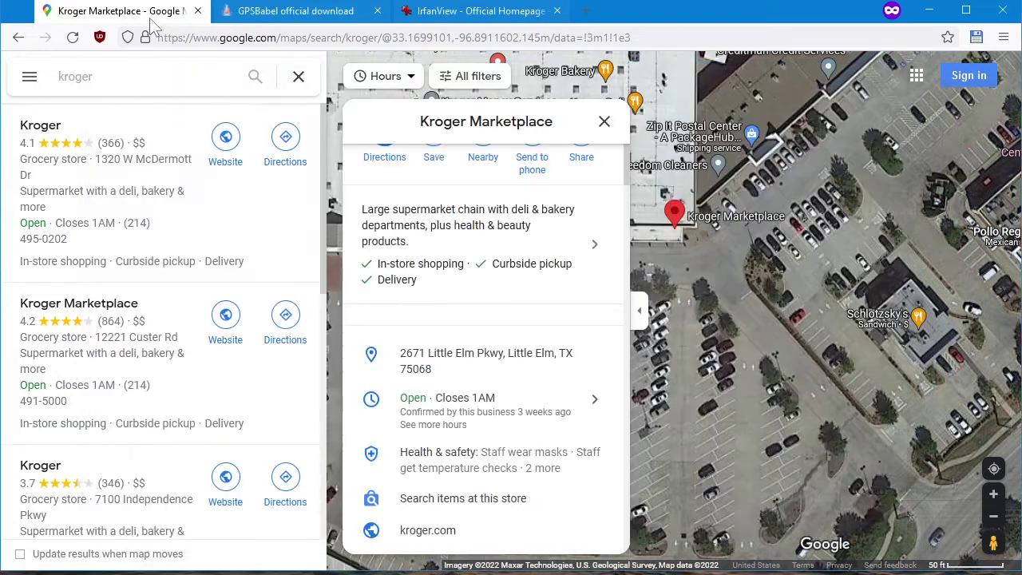
{"action": "left_click", "coordinate": [108, 361]}
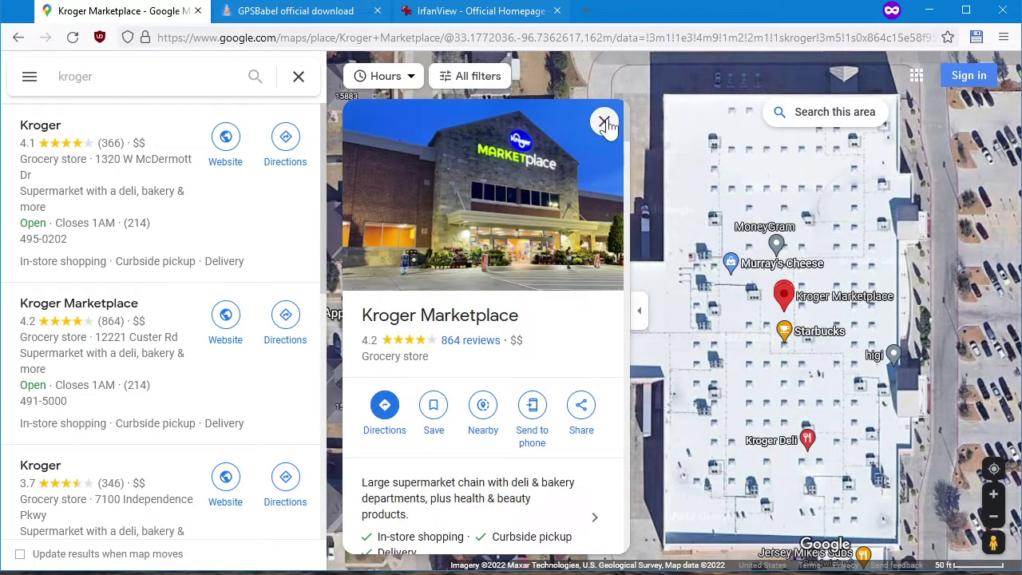
{"action": "left_click", "coordinate": [604, 121]}
{"action": "left_click_drag", "start_coordinate": [911, 292], "coordinate": [619, 308]}
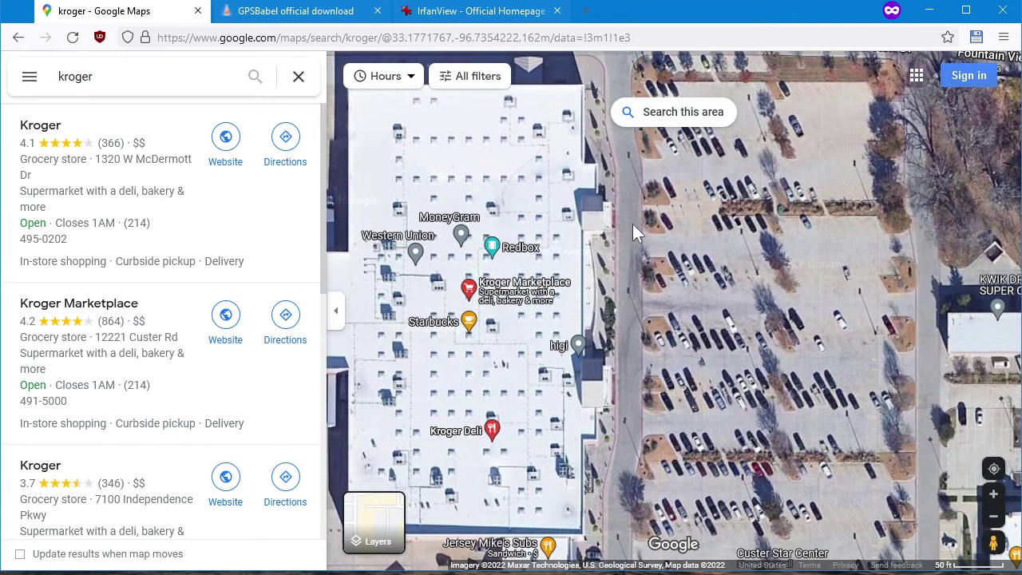
{"action": "right_click", "coordinate": [628, 304]}
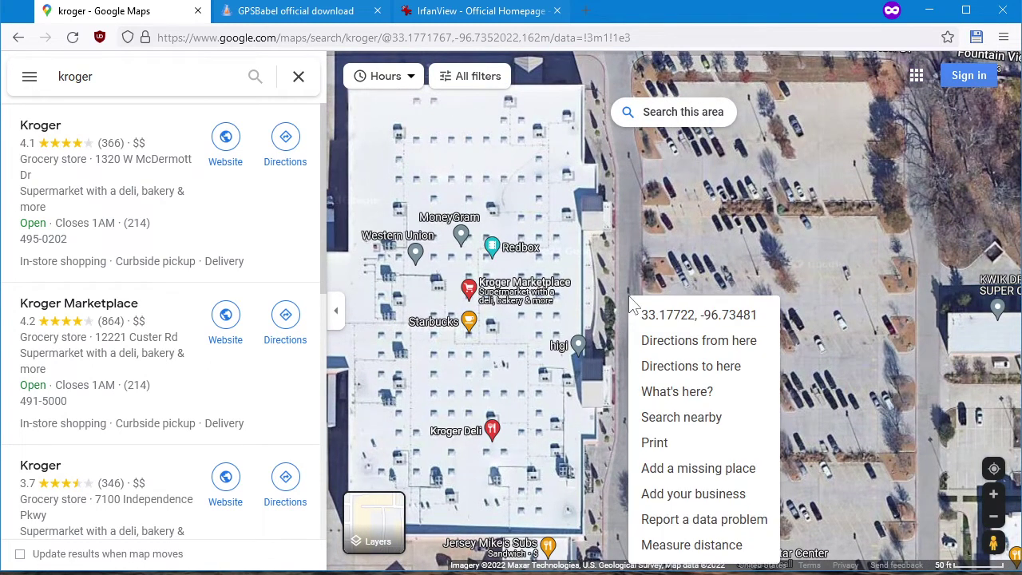
{"action": "left_click", "coordinate": [697, 316]}
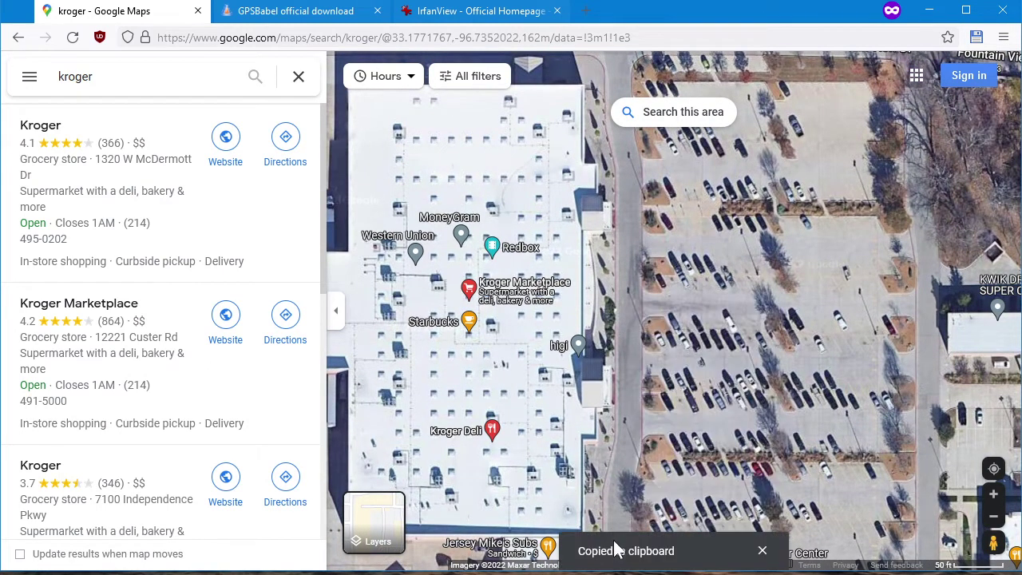
Paste the copied coordinates on the third line of kroger.csv in Notepad, remove the space between them and append a comma.
{"action": "key", "text": "alt+Tab"}
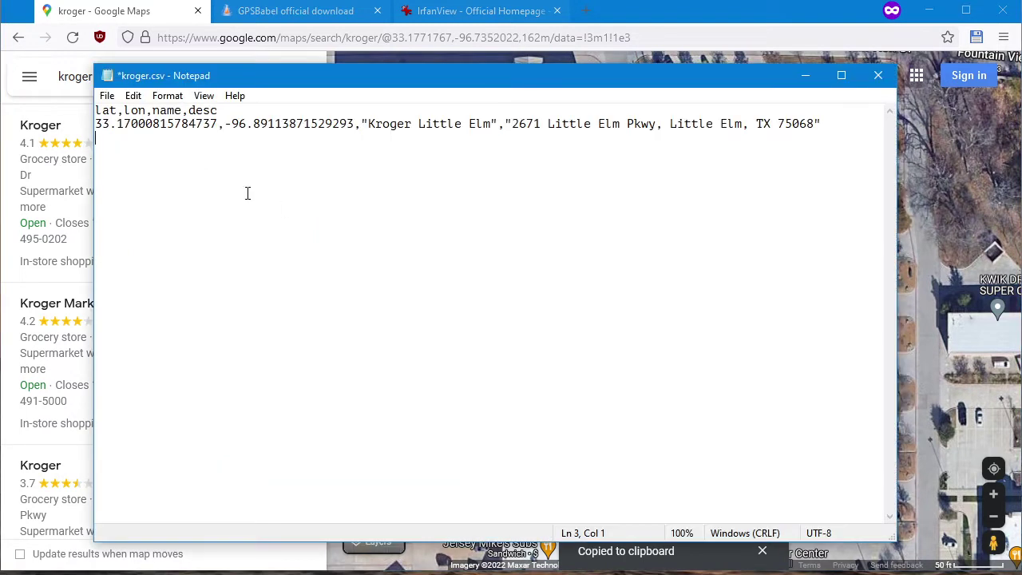
{"action": "right_click", "coordinate": [106, 140]}
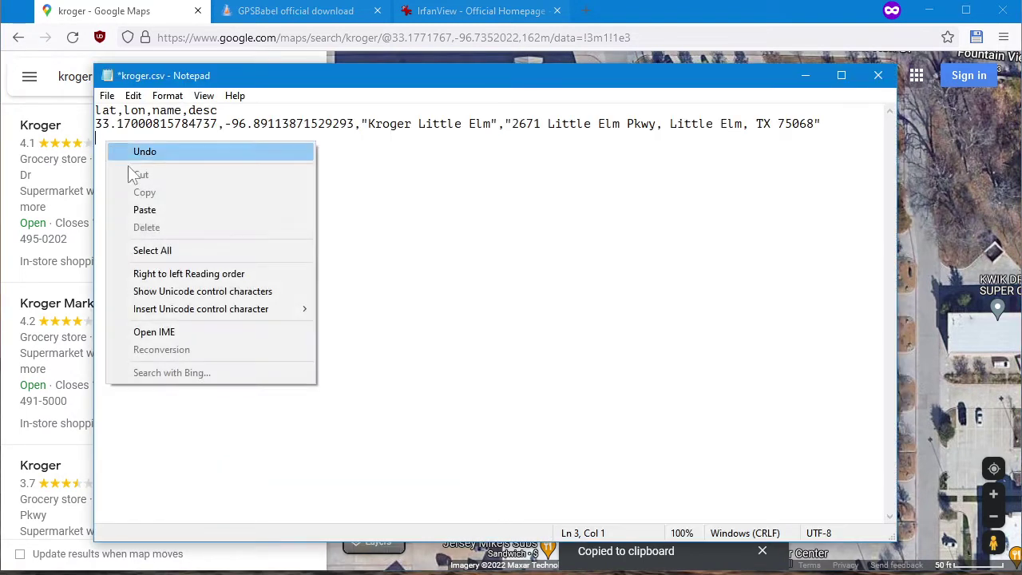
{"action": "left_click", "coordinate": [155, 210]}
{"action": "left_click_drag", "start_coordinate": [226, 141], "coordinate": [232, 142]}
{"action": "key", "text": "BackSpace"}
{"action": "key", "text": "End"}
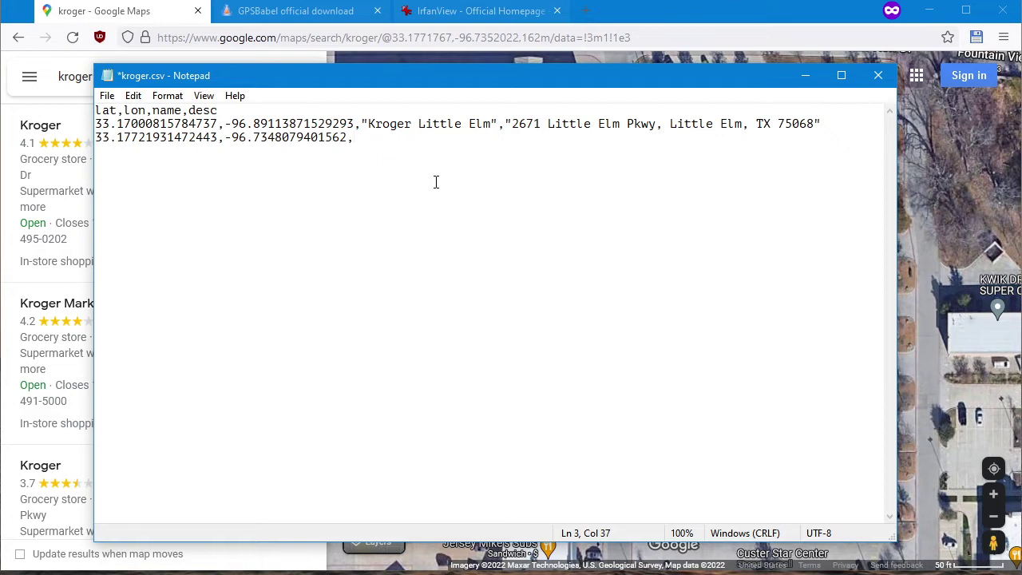
Open the Custer Rd store's details in Google Maps, and append the quoted name "Kroger Custer Star" and a comma to its line in kroger.csv.
{"action": "left_click", "coordinate": [140, 13]}
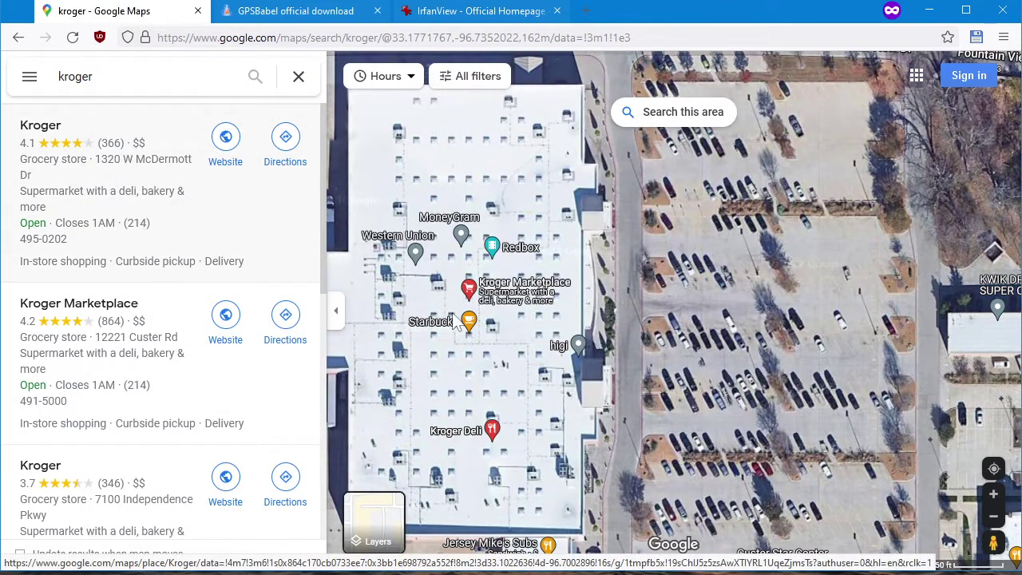
{"action": "left_click", "coordinate": [486, 291]}
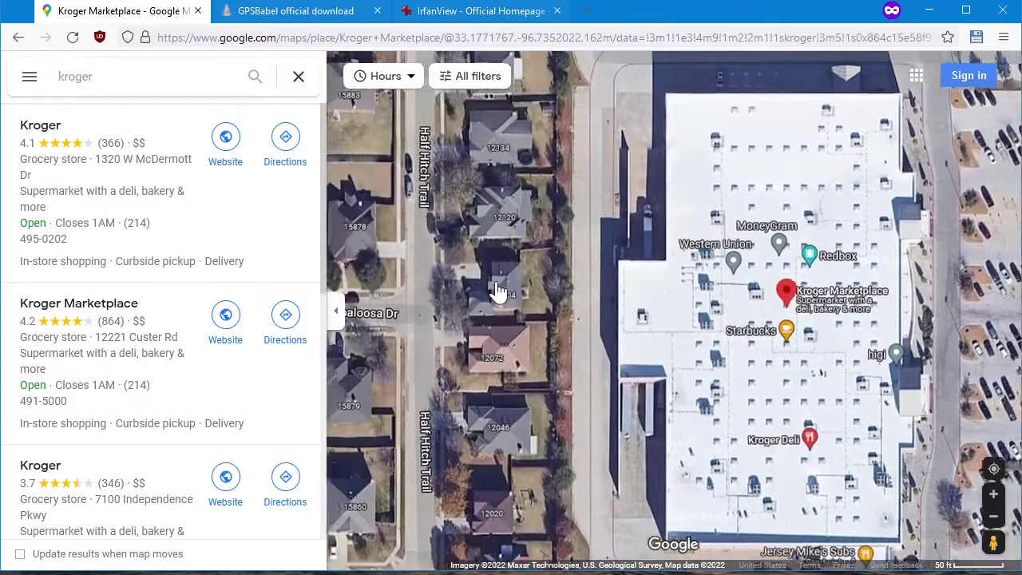
{"action": "scroll", "coordinate": [496, 389], "scroll_direction": "down", "scroll_amount": 2}
{"action": "scroll", "coordinate": [497, 389], "scroll_direction": "down", "scroll_amount": 1}
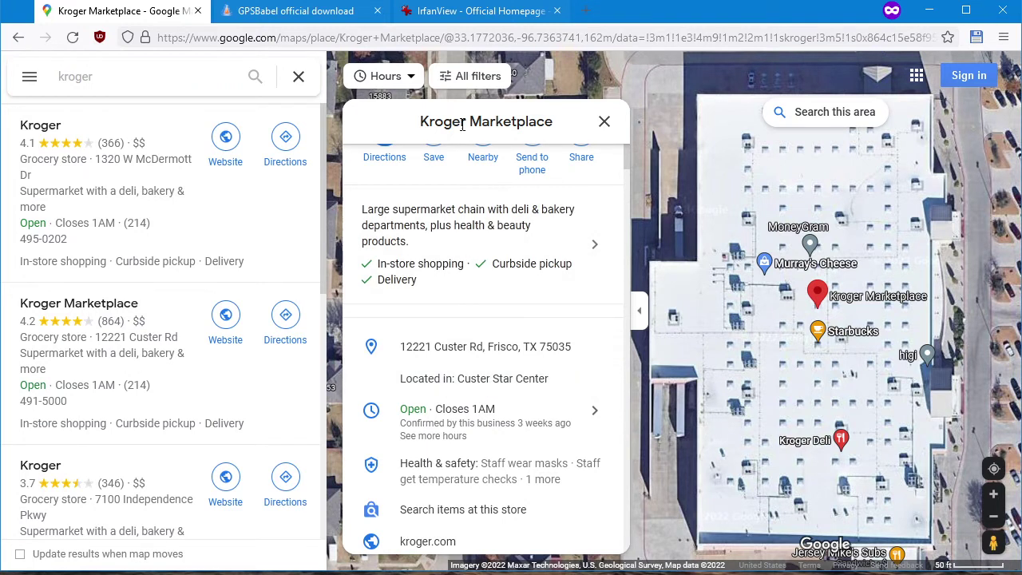
{"action": "key", "text": "alt+Tab"}
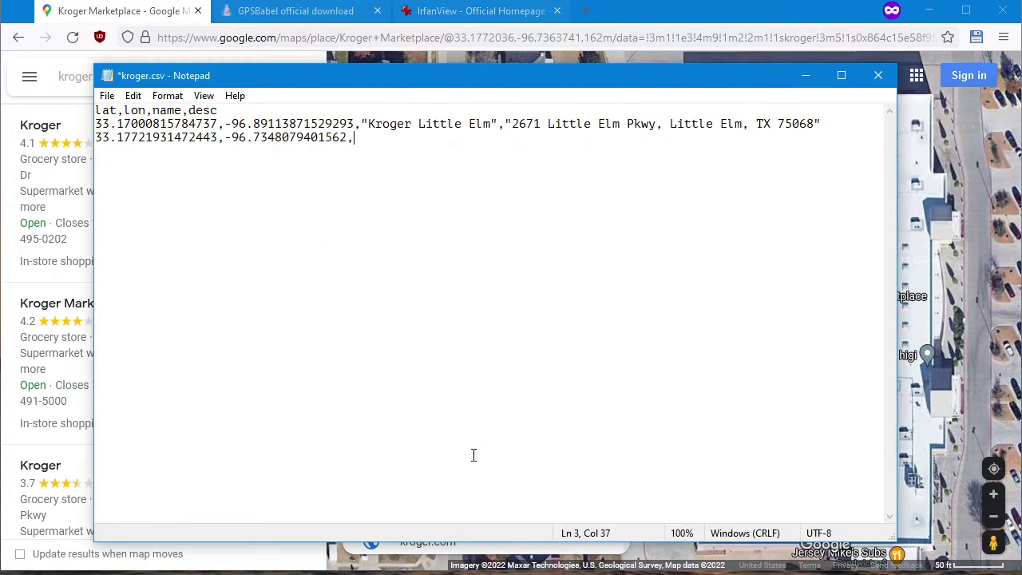
{"action": "type", "text": "roger Custer Star\","}
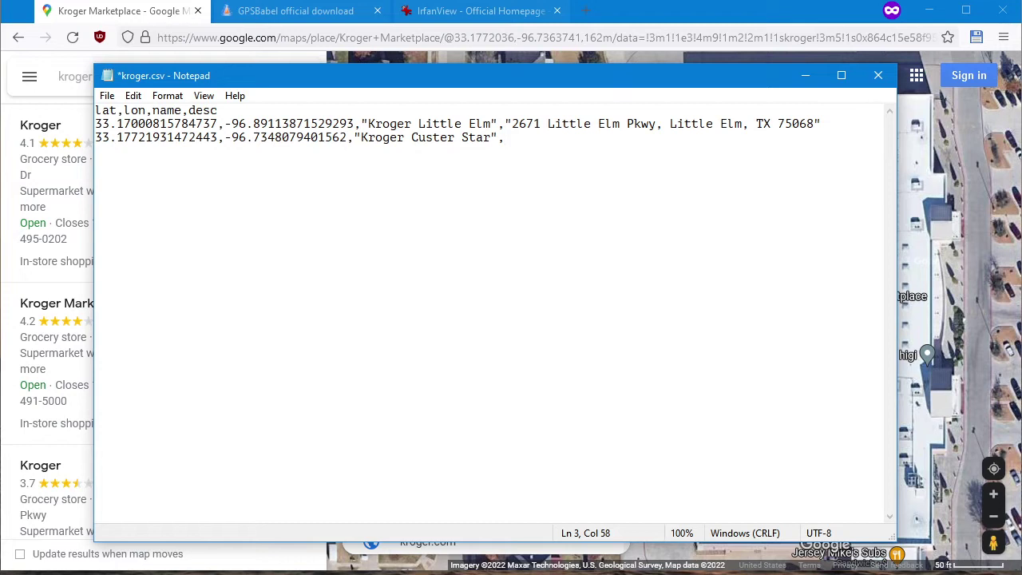
Copy the Custer Rd store's address from Google Maps, paste it in quotes as the description in kroger.csv and start a new line.
{"action": "key", "text": "alt+Tab"}
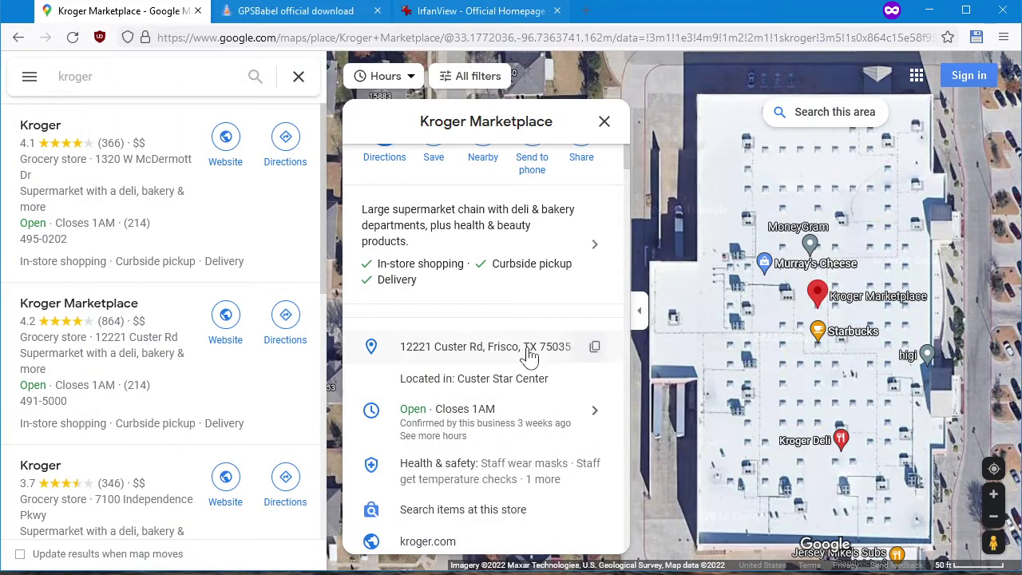
{"action": "left_click", "coordinate": [598, 351]}
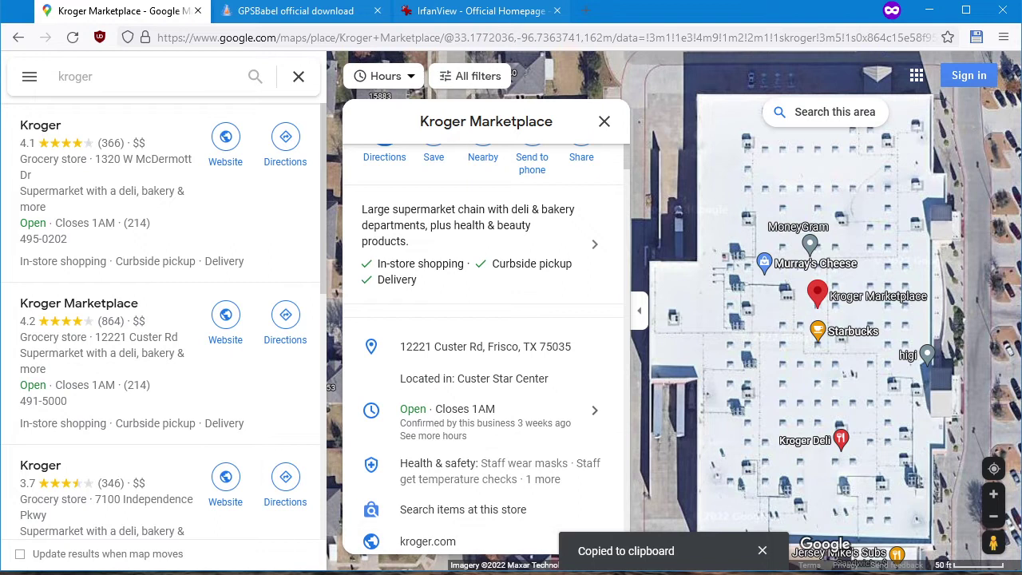
{"action": "key", "text": "alt+Tab"}
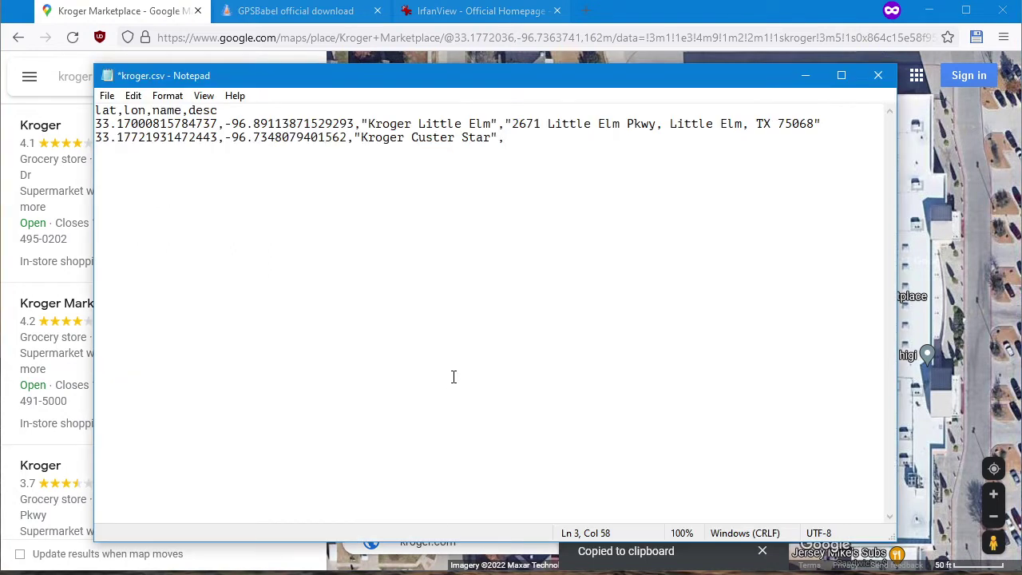
{"action": "key", "text": "ctrl+v"}
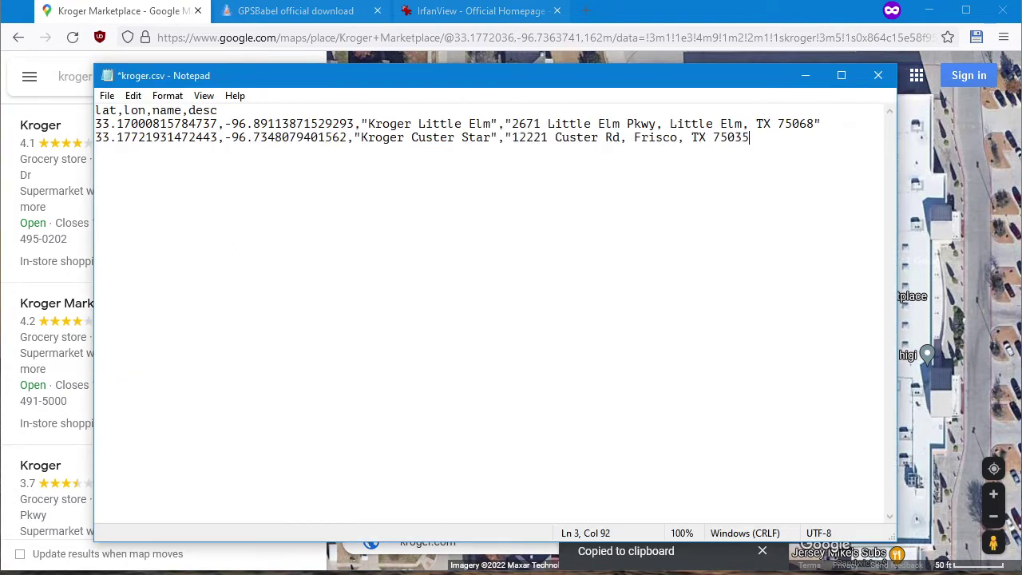
{"action": "type", "text": "\""}
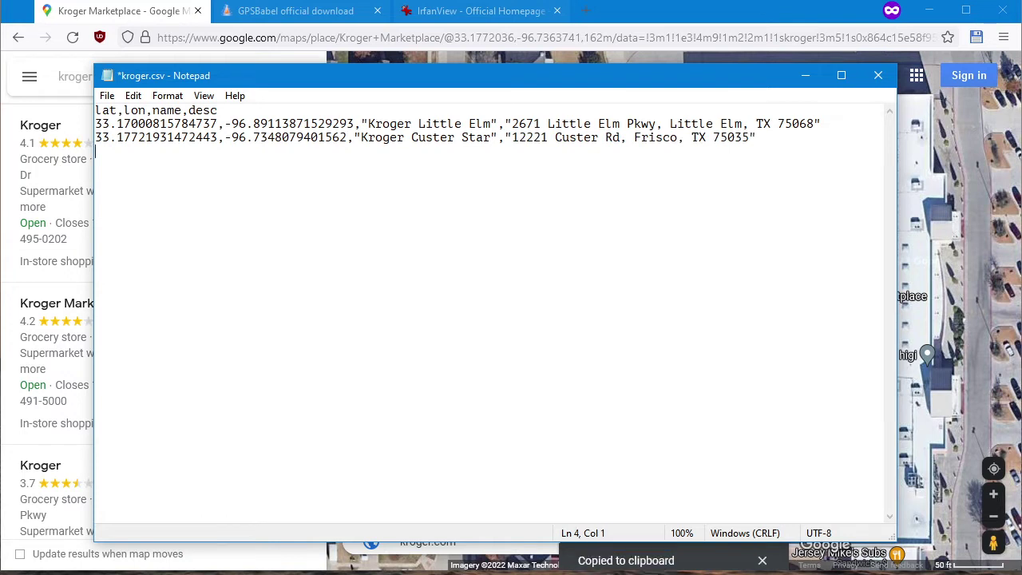
In Google Maps, show the Kroger on Independence Pkwy and copy the coordinates of the spot outside its entrance, about 33.07307, -96.74889.
{"action": "left_click", "coordinate": [172, 13]}
{"action": "scroll", "coordinate": [145, 366], "scroll_direction": "down", "scroll_amount": 3}
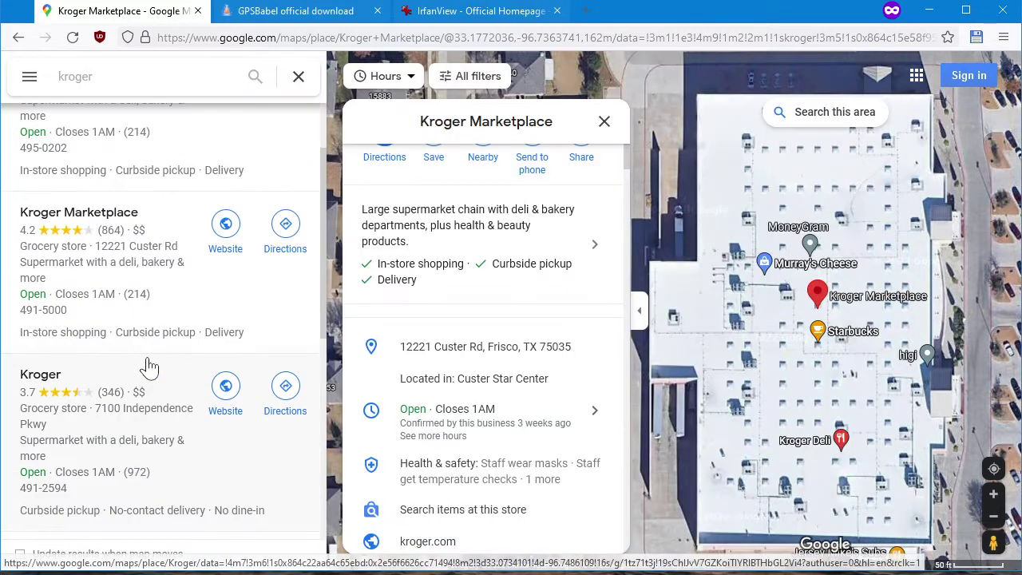
{"action": "scroll", "coordinate": [148, 360], "scroll_direction": "down", "scroll_amount": 2}
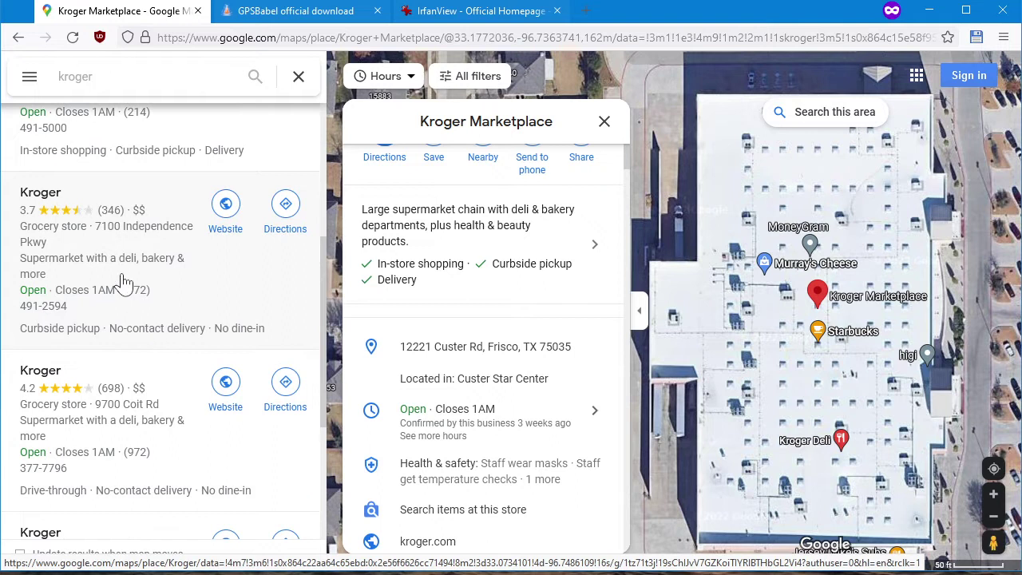
{"action": "left_click", "coordinate": [146, 311]}
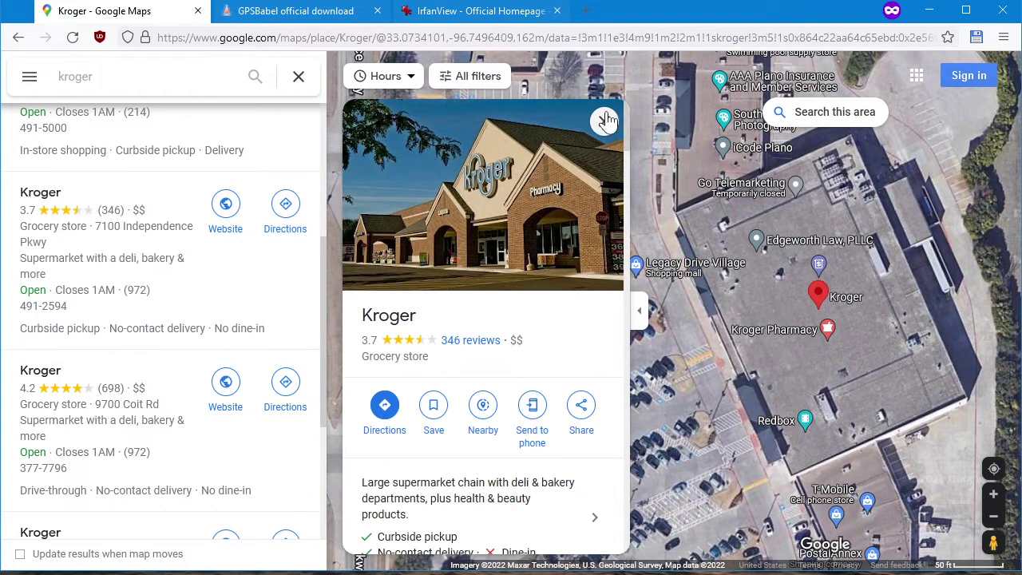
{"action": "left_click", "coordinate": [605, 121]}
{"action": "scroll", "coordinate": [732, 425], "scroll_direction": "up", "scroll_amount": 3}
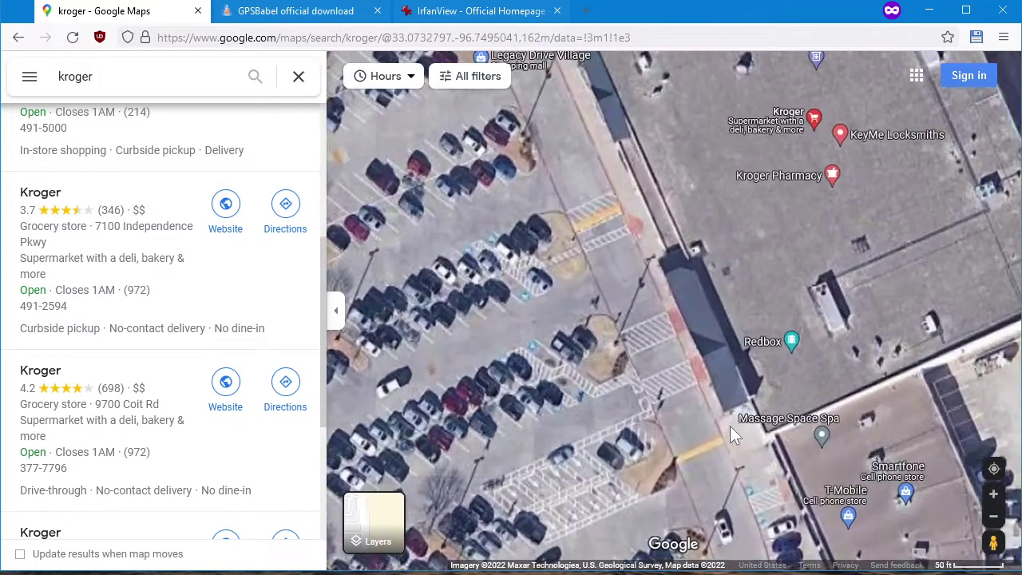
{"action": "right_click", "coordinate": [664, 353]}
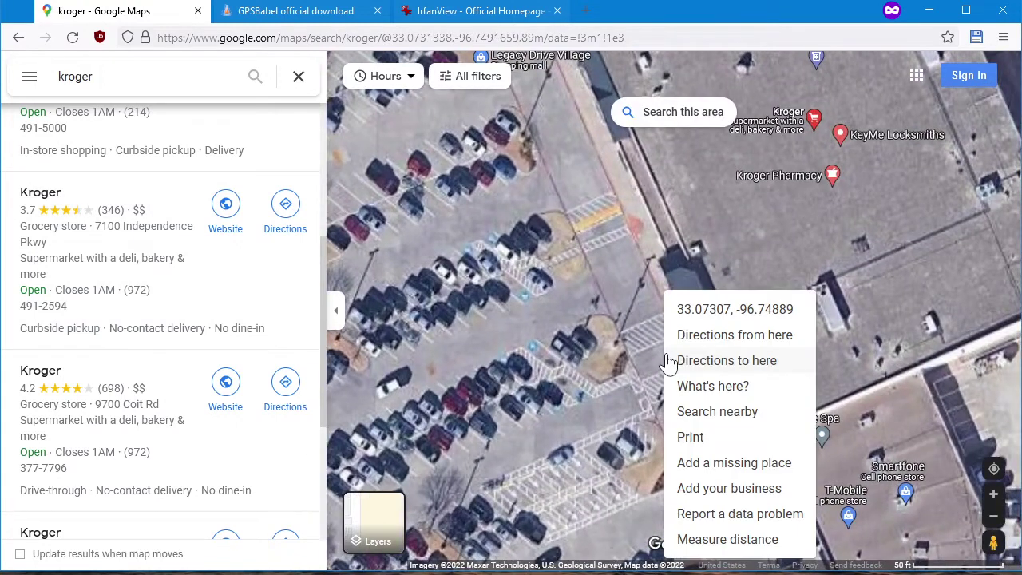
{"action": "left_click", "coordinate": [703, 309]}
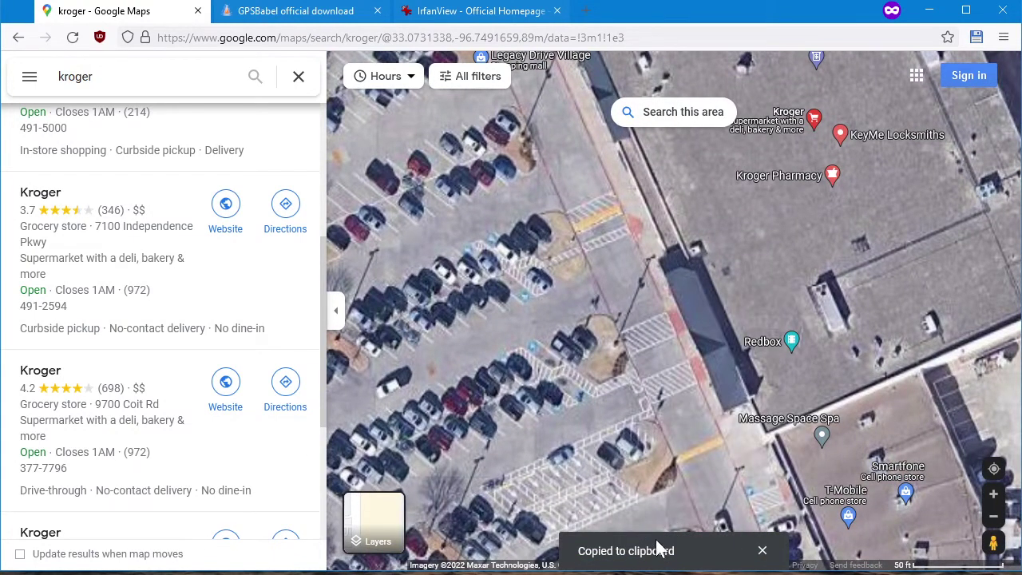
Paste the copied coordinates on the fourth line of kroger.csv in Notepad, remove the space between them and append a comma.
{"action": "key", "text": "alt+Tab"}
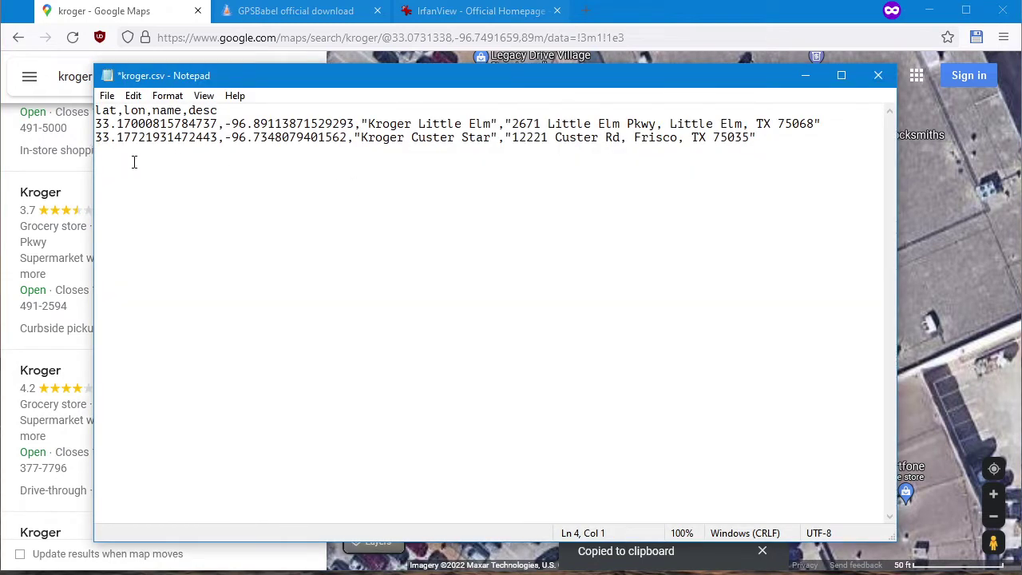
{"action": "key", "text": "ctrl+v"}
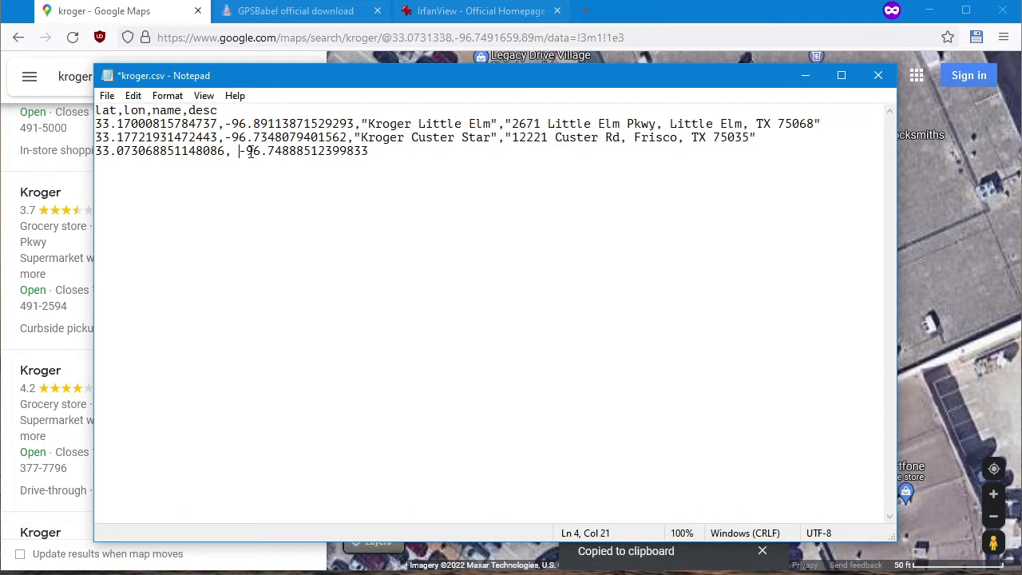
{"action": "key", "text": "BackSpace"}
{"action": "key", "text": "End"}
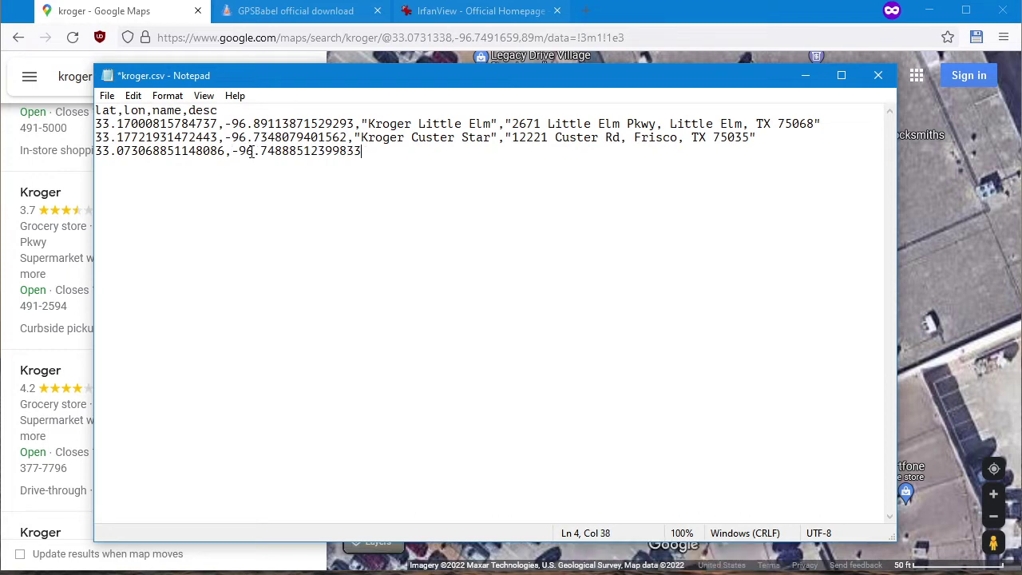
Open the Independence Pkwy store's details in Google Maps, and append the quoted name "Kroger Legacy" and a comma to its line in kroger.csv.
{"action": "left_click", "coordinate": [148, 14]}
{"action": "scroll", "coordinate": [730, 293], "scroll_direction": "up", "scroll_amount": 3}
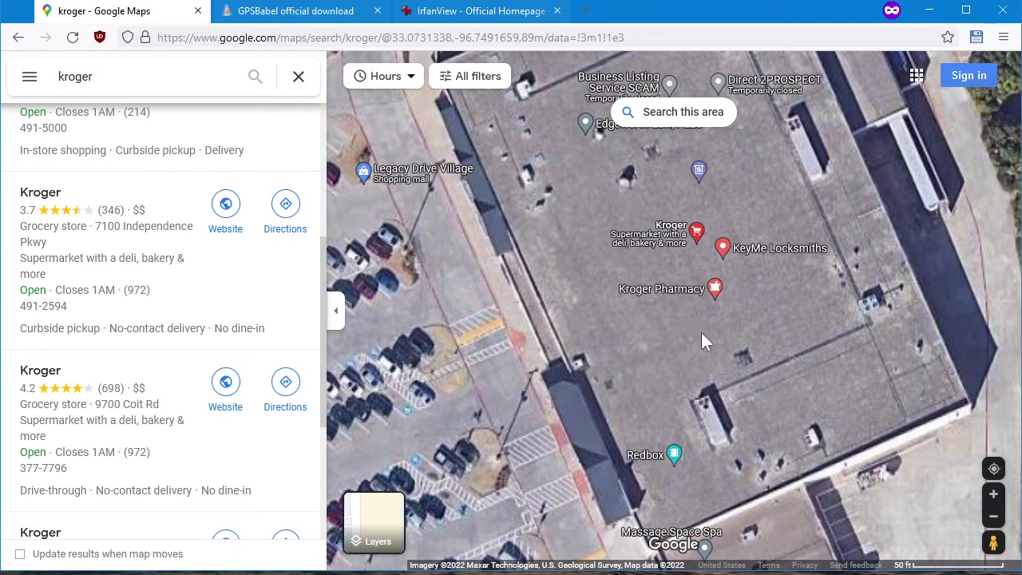
{"action": "left_click", "coordinate": [669, 231]}
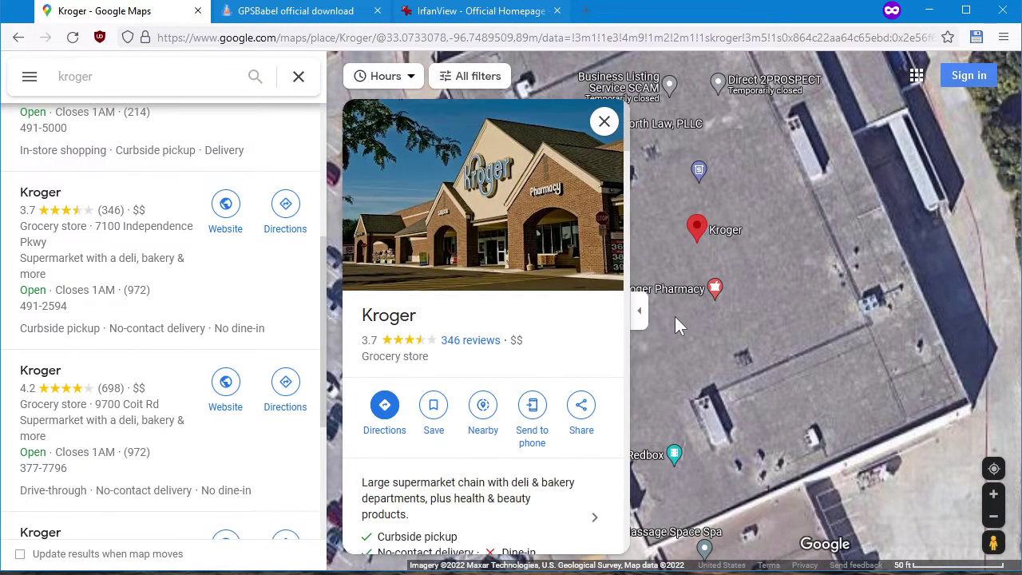
{"action": "scroll", "coordinate": [482, 411], "scroll_direction": "down", "scroll_amount": 3}
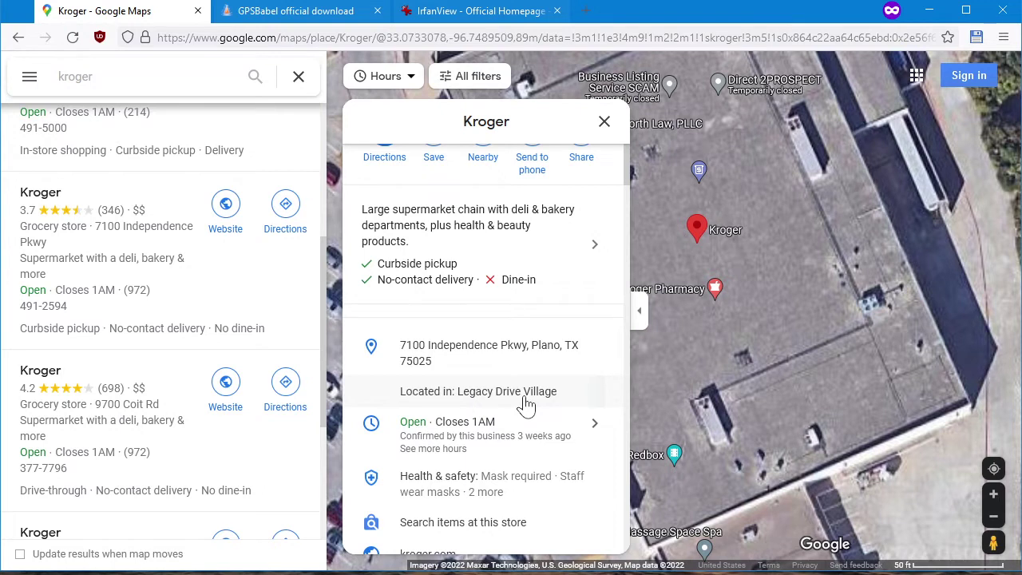
{"action": "key", "text": "alt+Tab"}
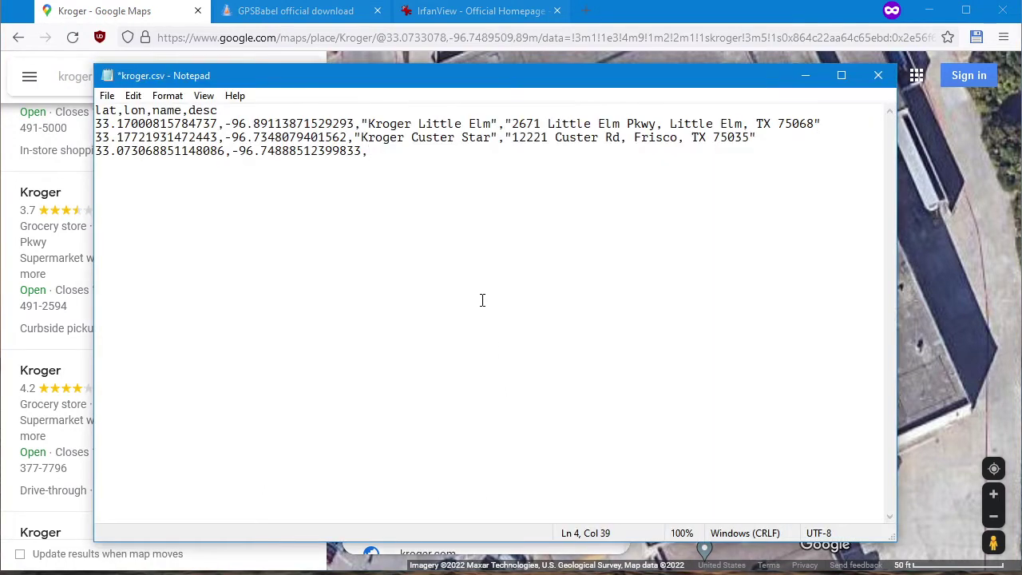
{"action": "type", "text": "roger Legacy\","}
Copy the Independence Pkwy store's address from Google Maps and paste it in quotes as the description on its line in kroger.csv.
{"action": "key", "text": "alt+Tab"}
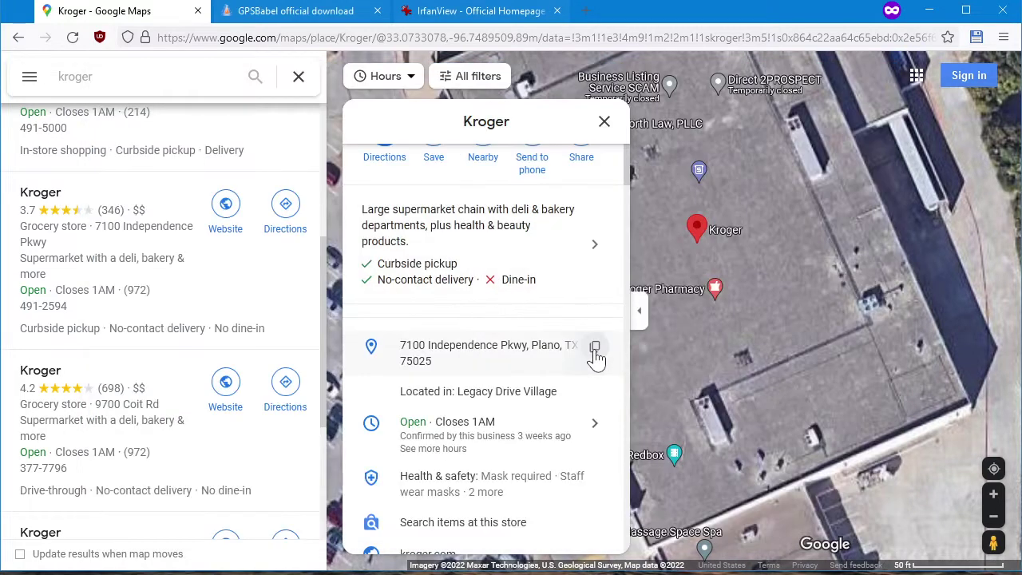
{"action": "left_click", "coordinate": [595, 352]}
{"action": "key", "text": "alt+Tab"}
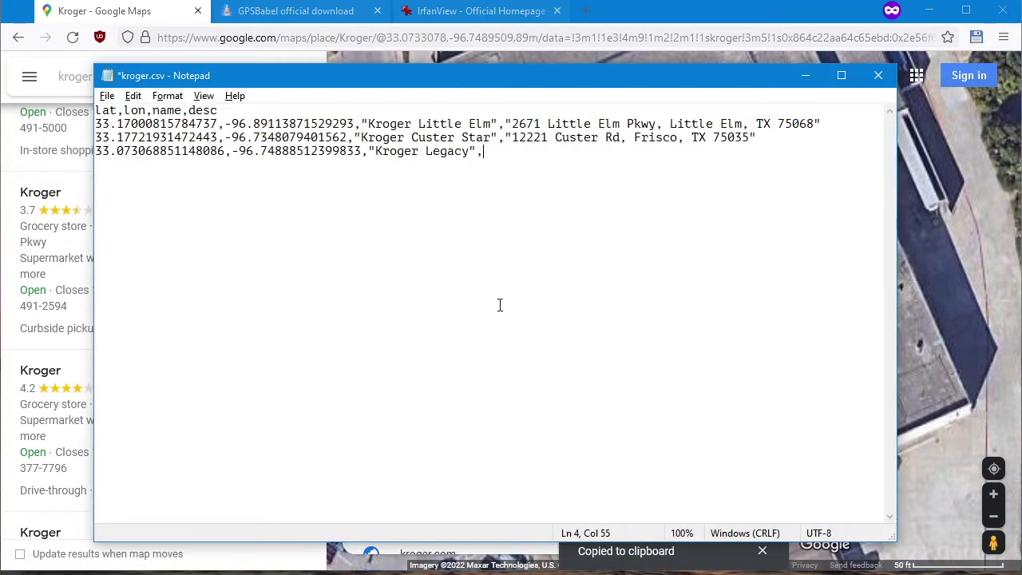
{"action": "key", "text": "ctrl+v"}
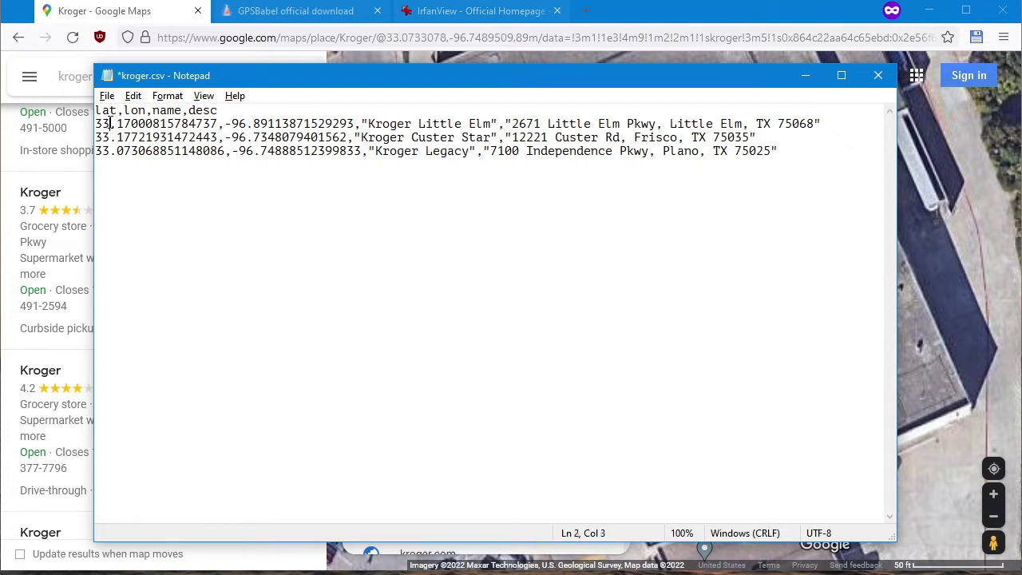
{"action": "left_click_drag", "start_coordinate": [109, 123], "coordinate": [182, 124]}
{"action": "left_click_drag", "start_coordinate": [254, 124], "coordinate": [469, 124]}
{"action": "left_click_drag", "start_coordinate": [540, 123], "coordinate": [584, 124]}
Save the store list as Kroger.csv in the poi folder with the file type All Files, replacing the existing file.
{"action": "left_click", "coordinate": [106, 96]}
{"action": "left_click", "coordinate": [131, 185]}
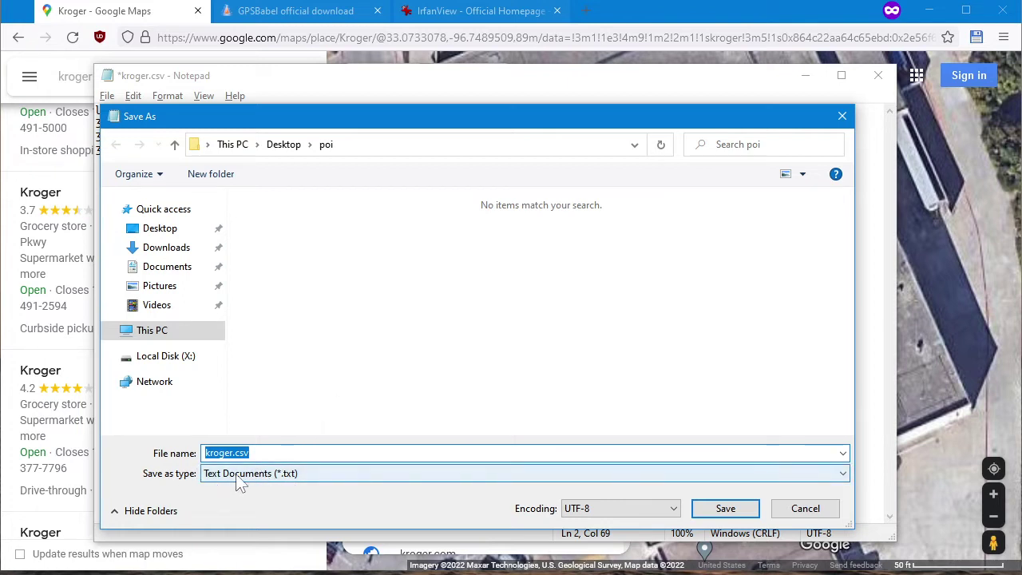
{"action": "left_click_drag", "start_coordinate": [285, 120], "coordinate": [281, 35]}
{"action": "left_click", "coordinate": [262, 390]}
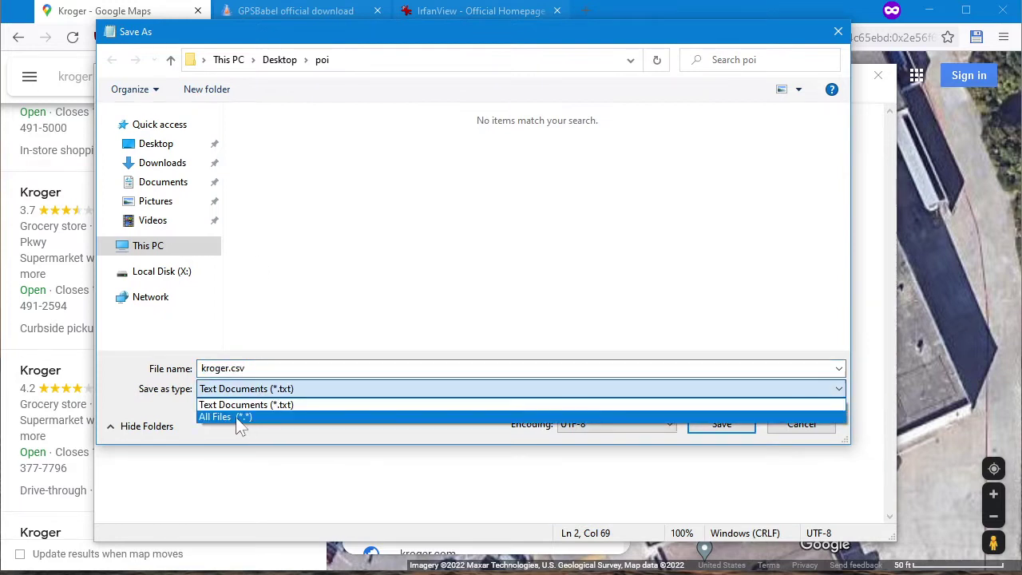
{"action": "left_click", "coordinate": [241, 417]}
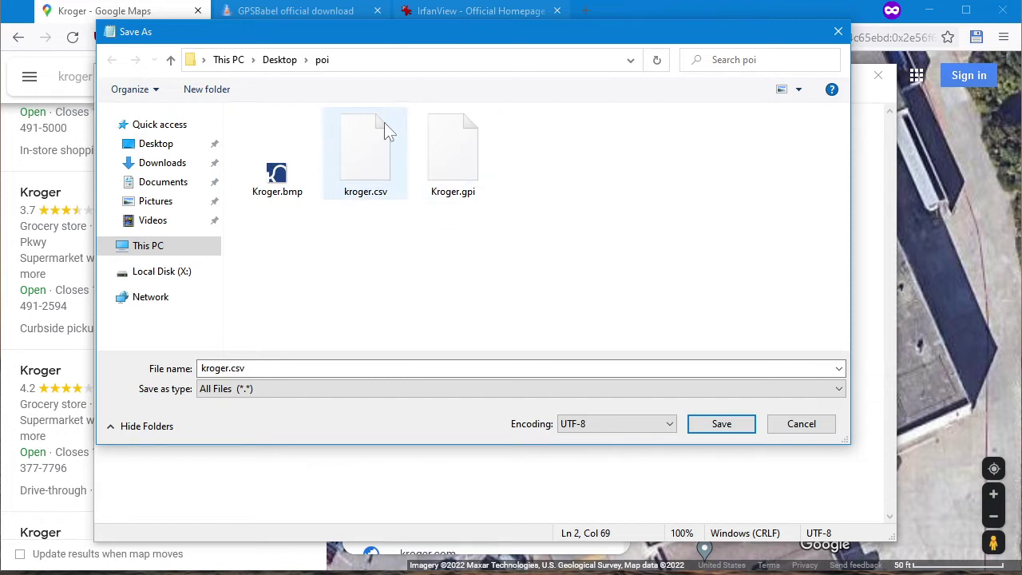
{"action": "left_click", "coordinate": [267, 368]}
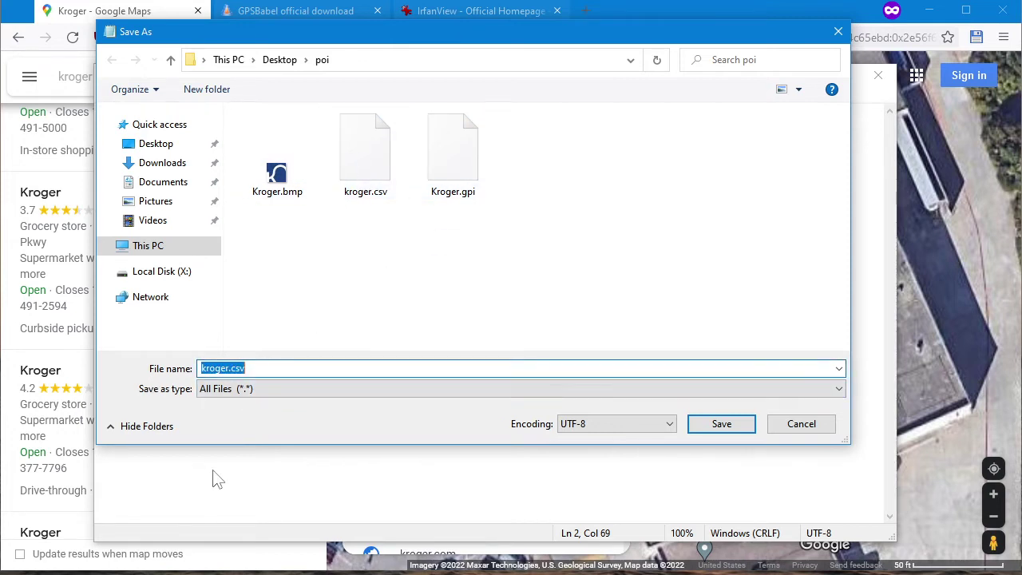
{"action": "type", "text": "Kroger.csv"}
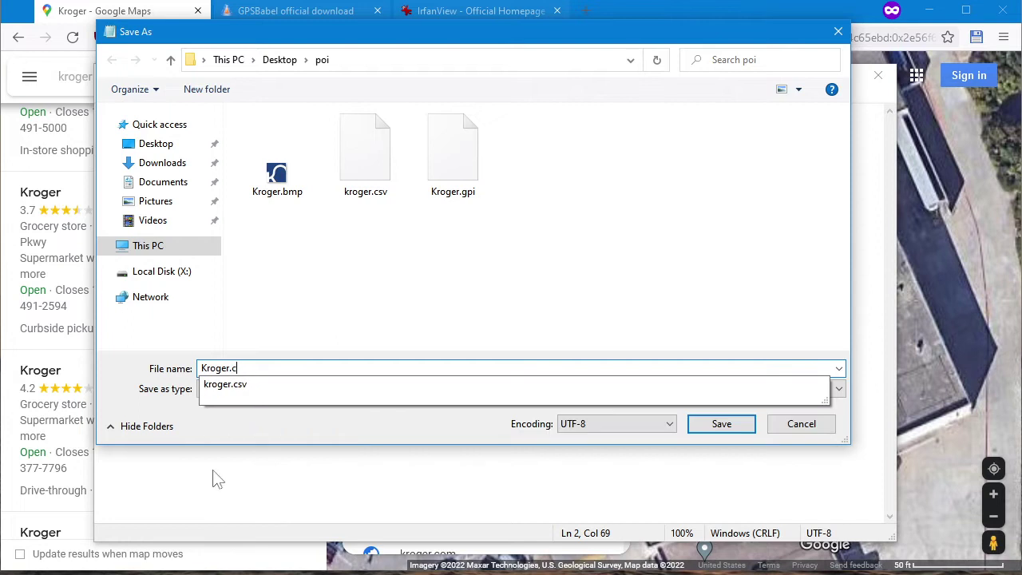
{"action": "left_click", "coordinate": [701, 430]}
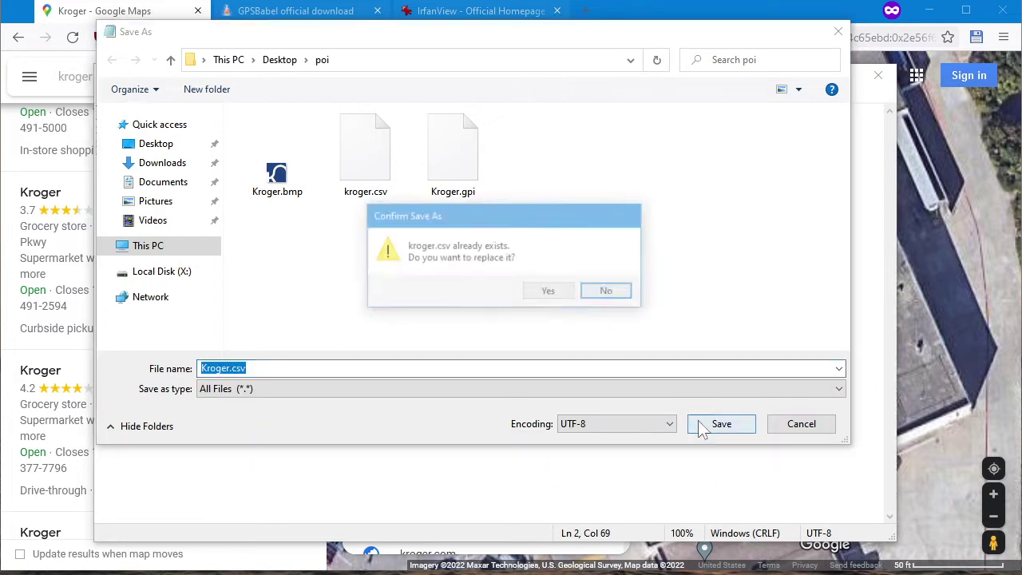
{"action": "left_click", "coordinate": [546, 294]}
{"action": "left_click", "coordinate": [463, 323]}
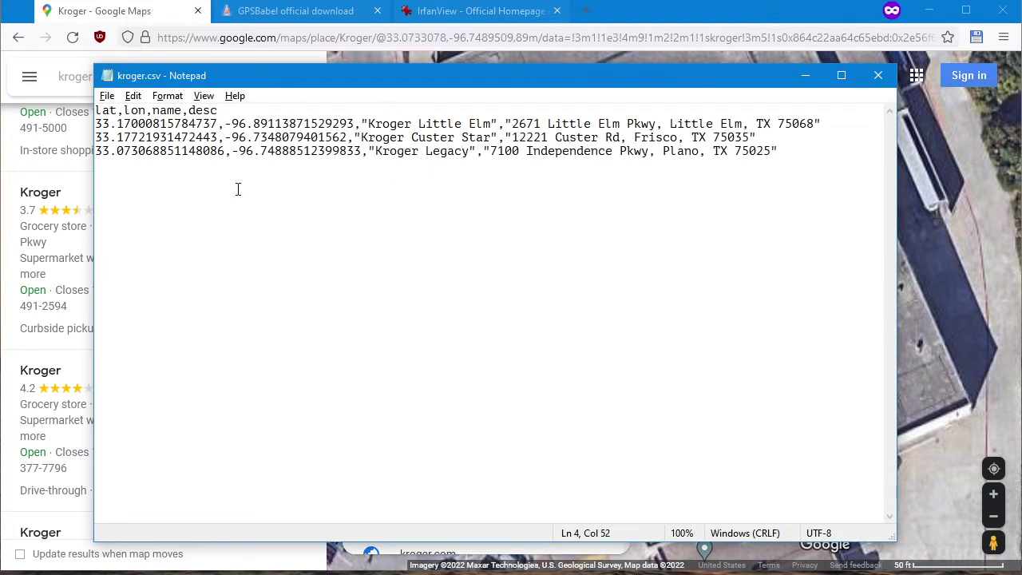
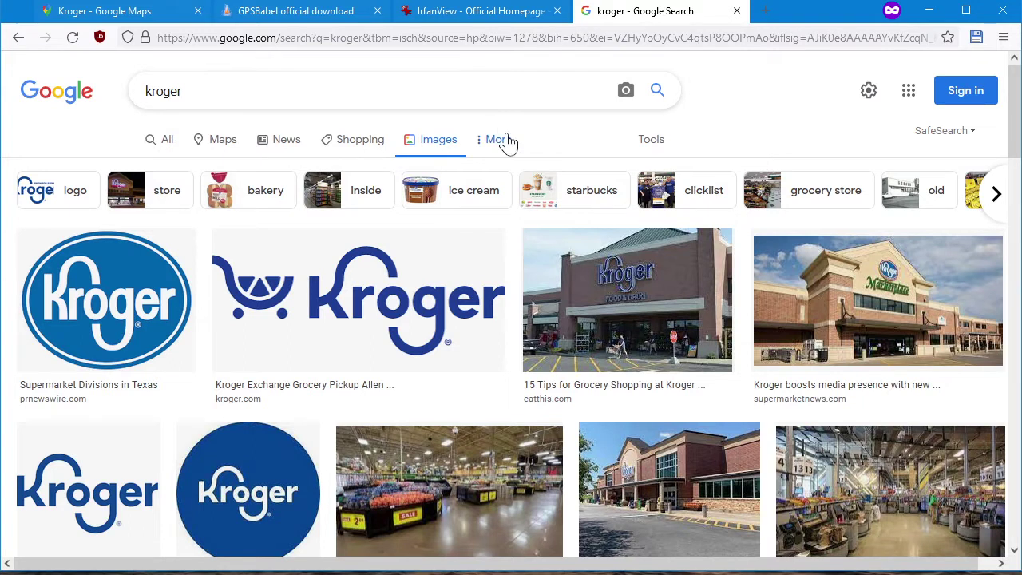
Filter the Google image results for kroger to icon size.
{"action": "left_click", "coordinate": [651, 144]}
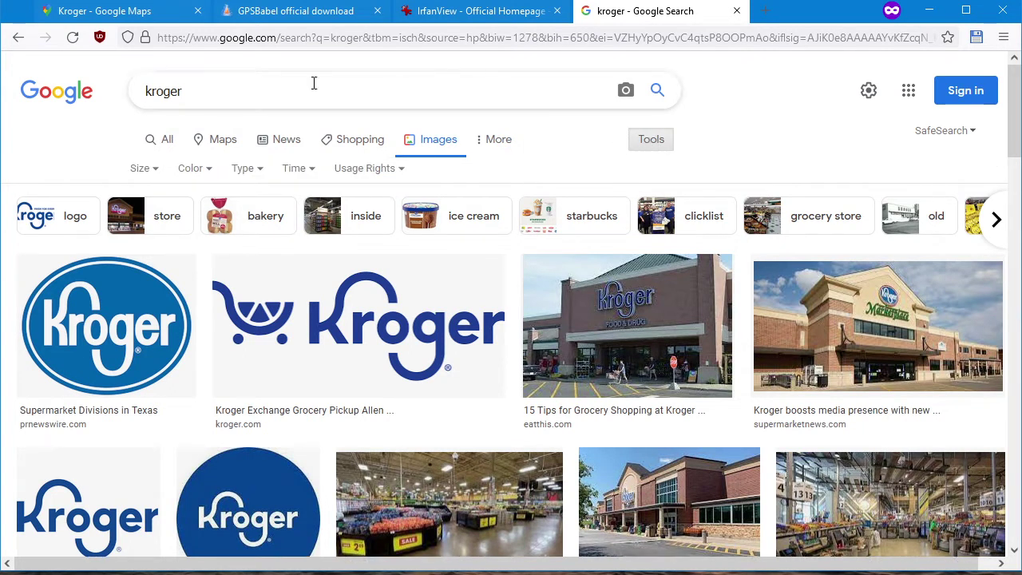
{"action": "left_click", "coordinate": [137, 171]}
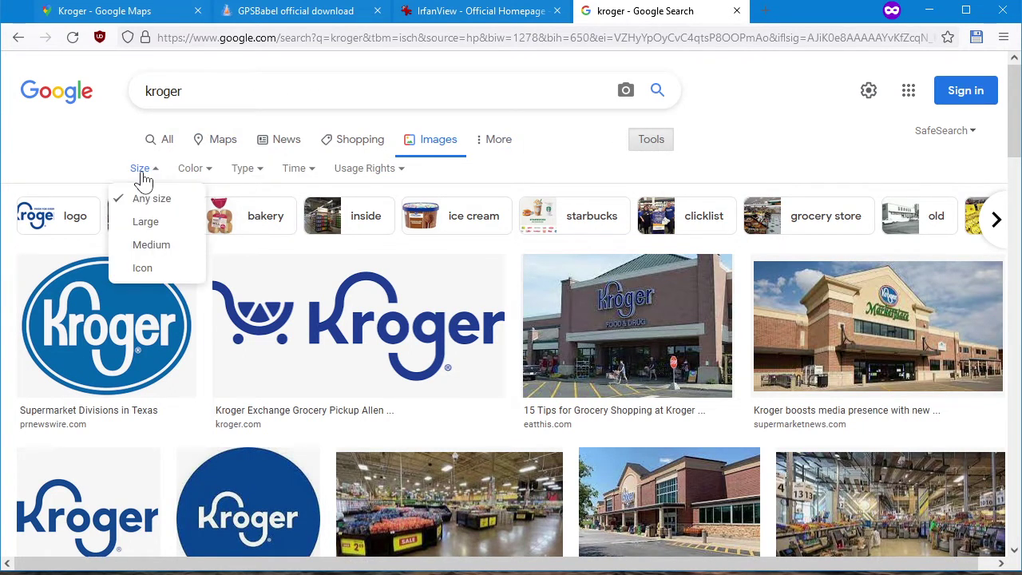
{"action": "left_click", "coordinate": [141, 270]}
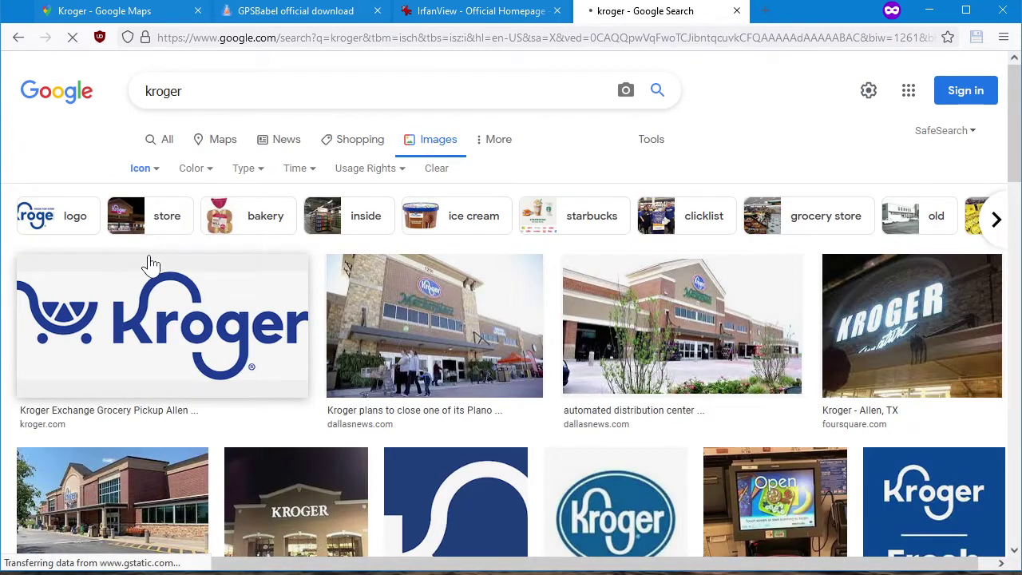
Browse the icon-sized results and open the preview of the blue Kroger K logo from Google Play.
{"action": "scroll", "coordinate": [339, 206], "scroll_direction": "down", "scroll_amount": 4}
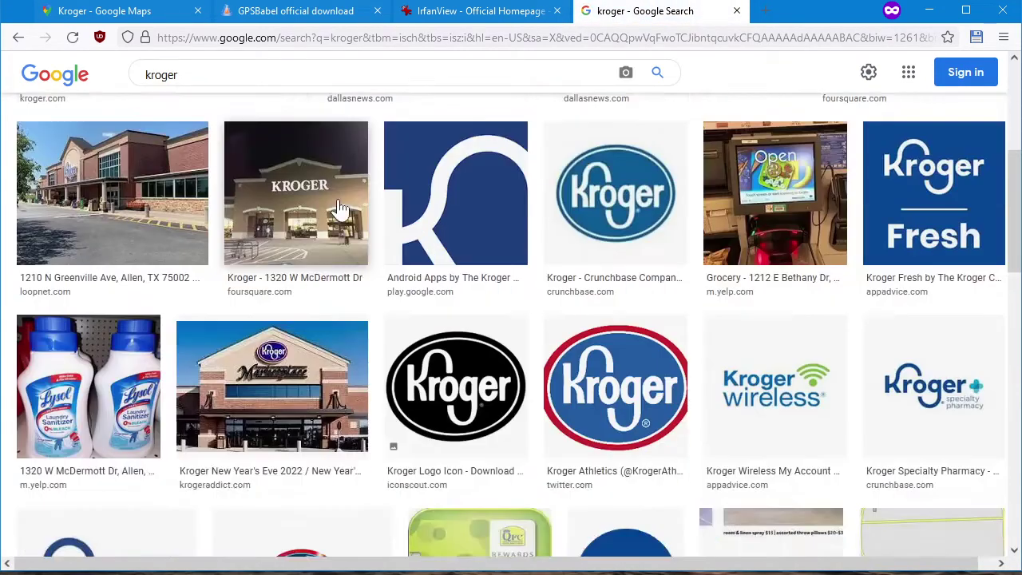
{"action": "scroll", "coordinate": [339, 206], "scroll_direction": "down", "scroll_amount": 4}
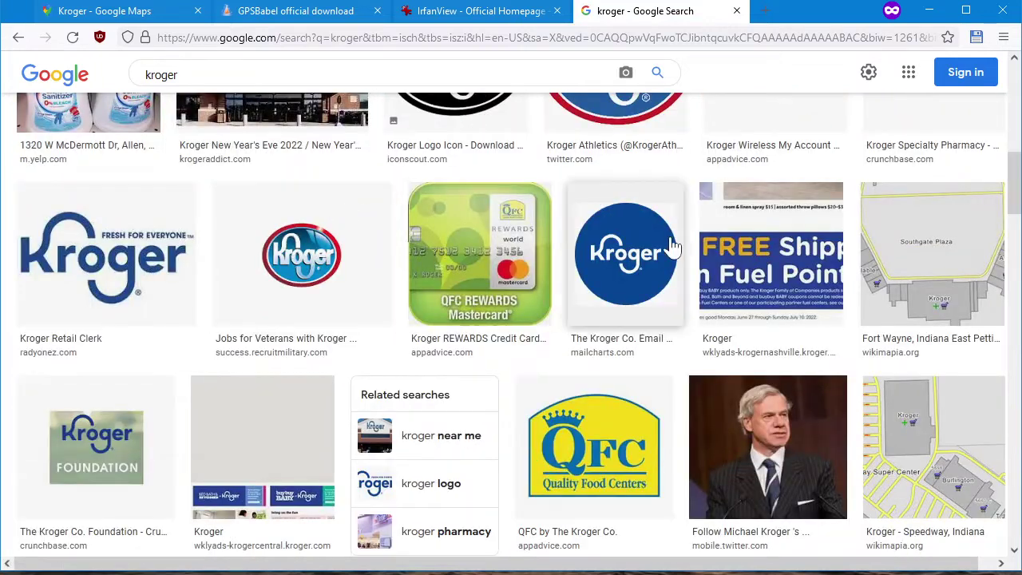
{"action": "scroll", "coordinate": [287, 256], "scroll_direction": "down", "scroll_amount": 4}
{"action": "scroll", "coordinate": [290, 257], "scroll_direction": "up", "scroll_amount": 2}
{"action": "scroll", "coordinate": [289, 257], "scroll_direction": "up", "scroll_amount": 9}
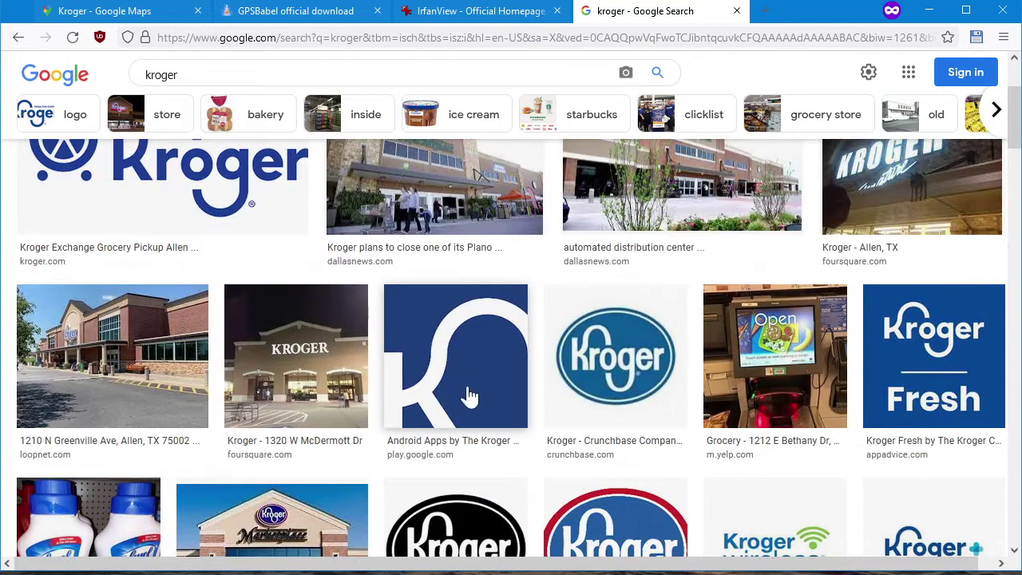
{"action": "left_click", "coordinate": [448, 366]}
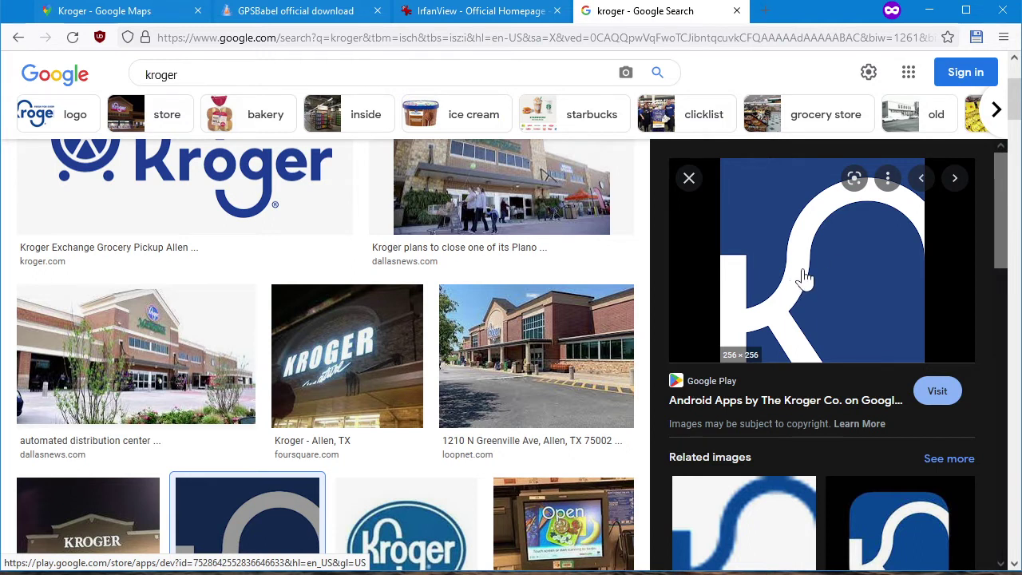
Copy the previewed Kroger K logo image and paste it into IrfanView.
{"action": "right_click", "coordinate": [808, 267]}
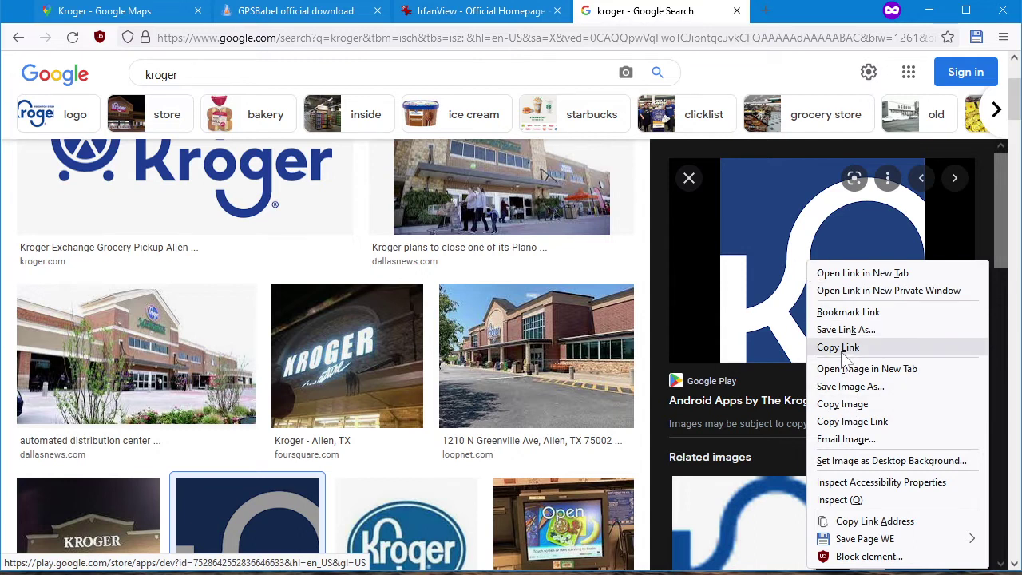
{"action": "left_click", "coordinate": [842, 404]}
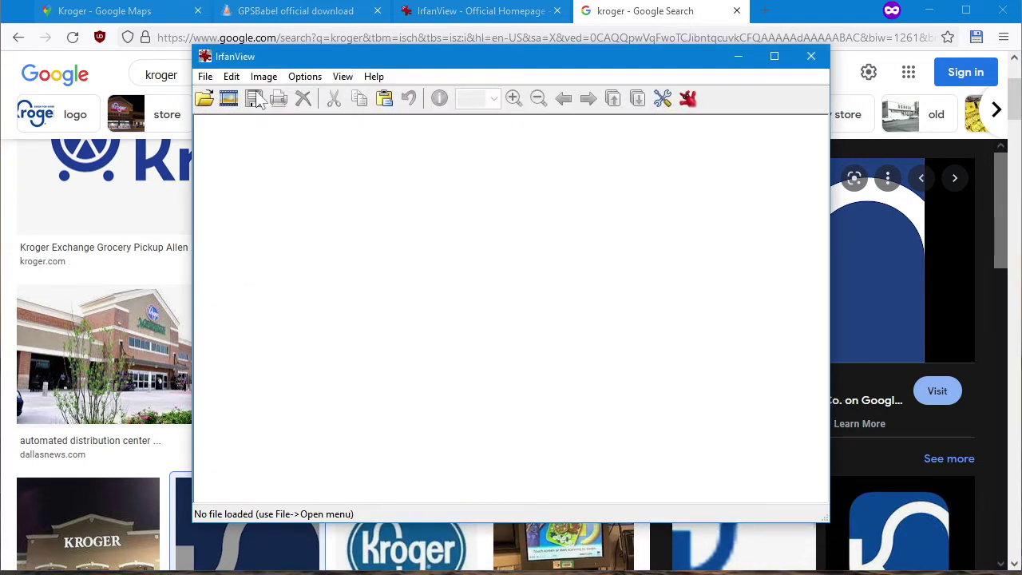
{"action": "left_click", "coordinate": [231, 76]}
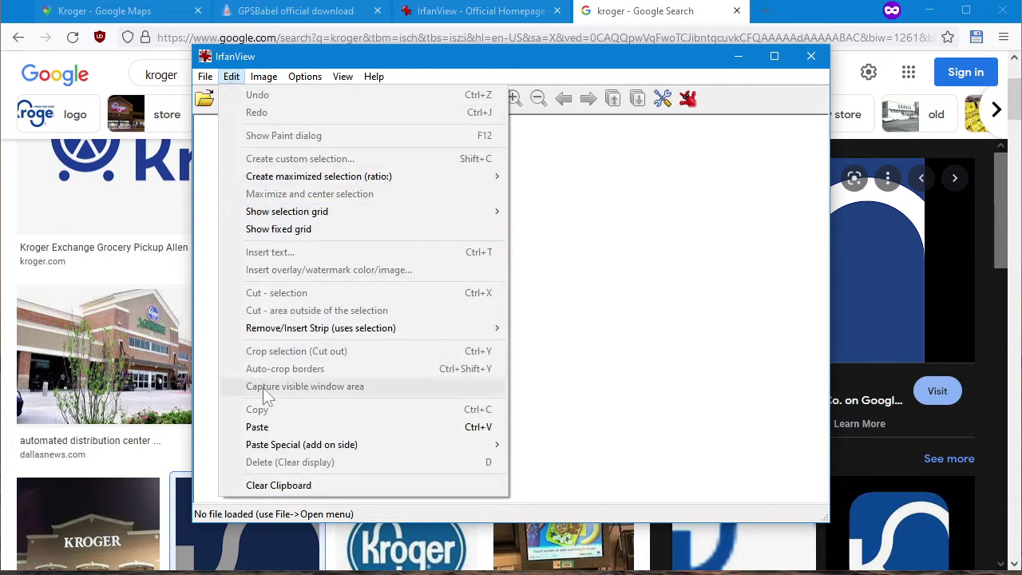
{"action": "left_click", "coordinate": [267, 427]}
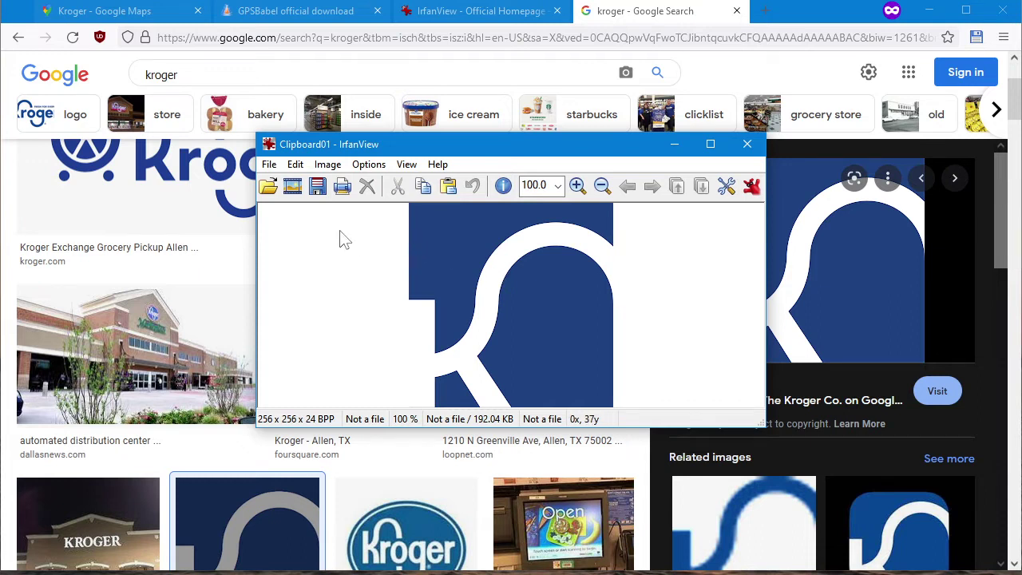
Resize the pasted Kroger logo to 24 x 24 pixels.
{"action": "left_click", "coordinate": [328, 165]}
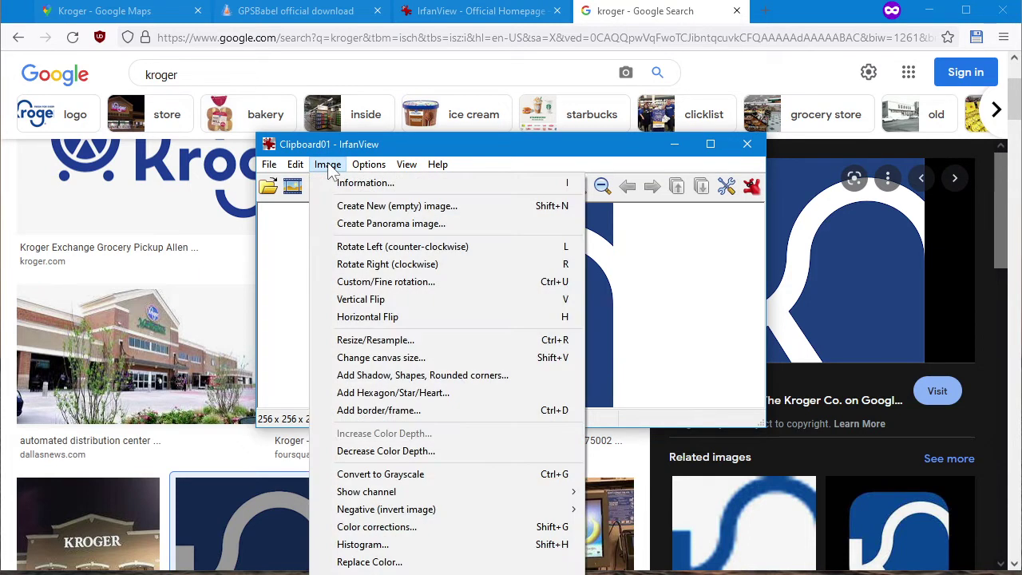
{"action": "left_click", "coordinate": [360, 344]}
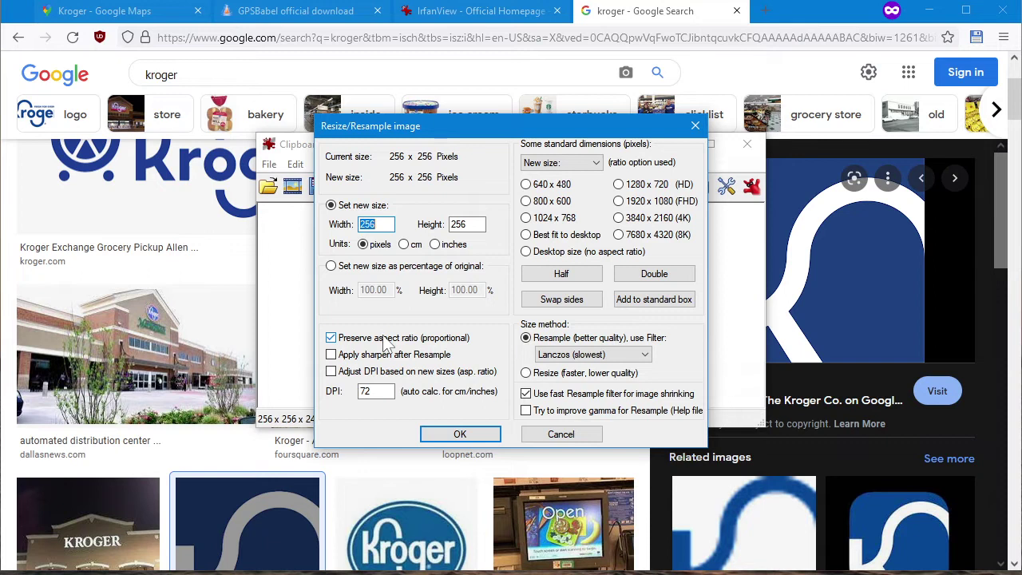
{"action": "type", "text": "24"}
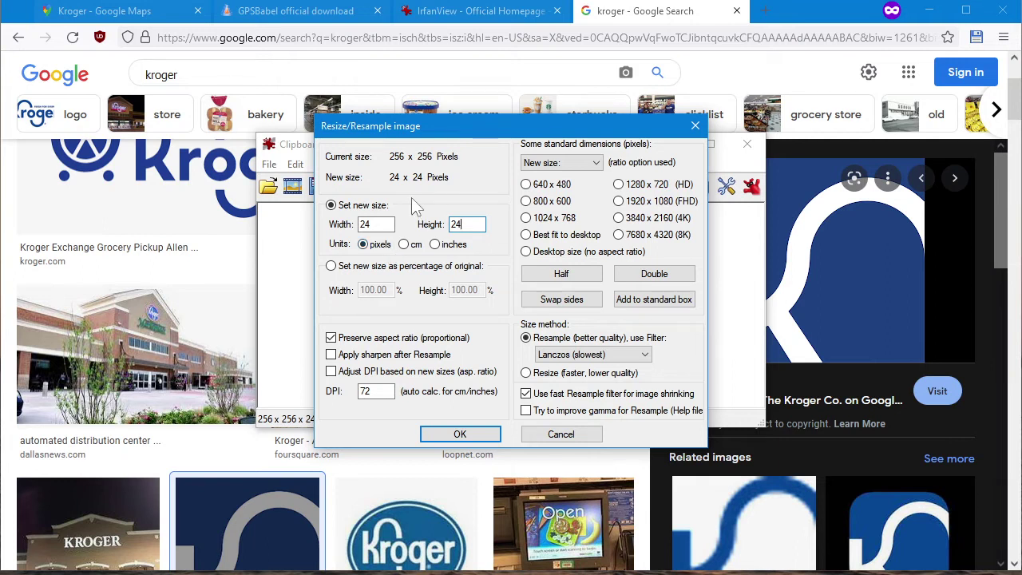
{"action": "left_click", "coordinate": [459, 434]}
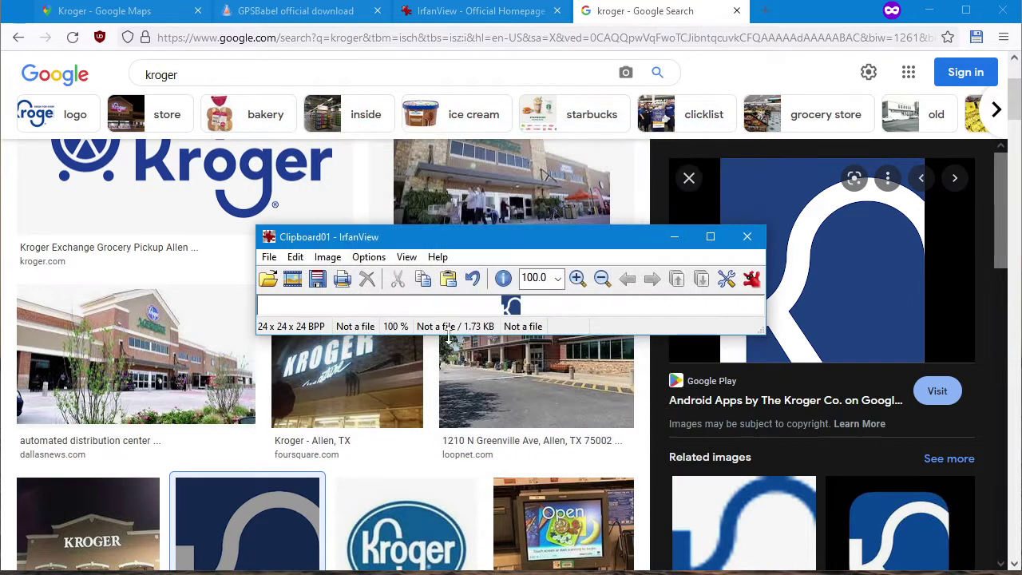
Decrease the logo's color depth to 256 colors (8 BPP).
{"action": "left_click_drag", "start_coordinate": [435, 243], "coordinate": [363, 114]}
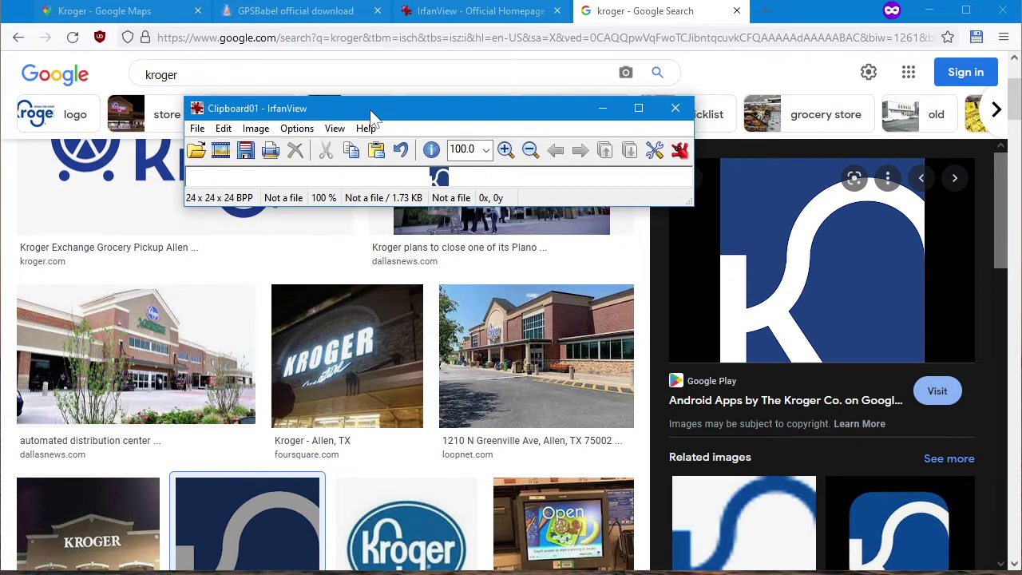
{"action": "left_click", "coordinate": [256, 128]}
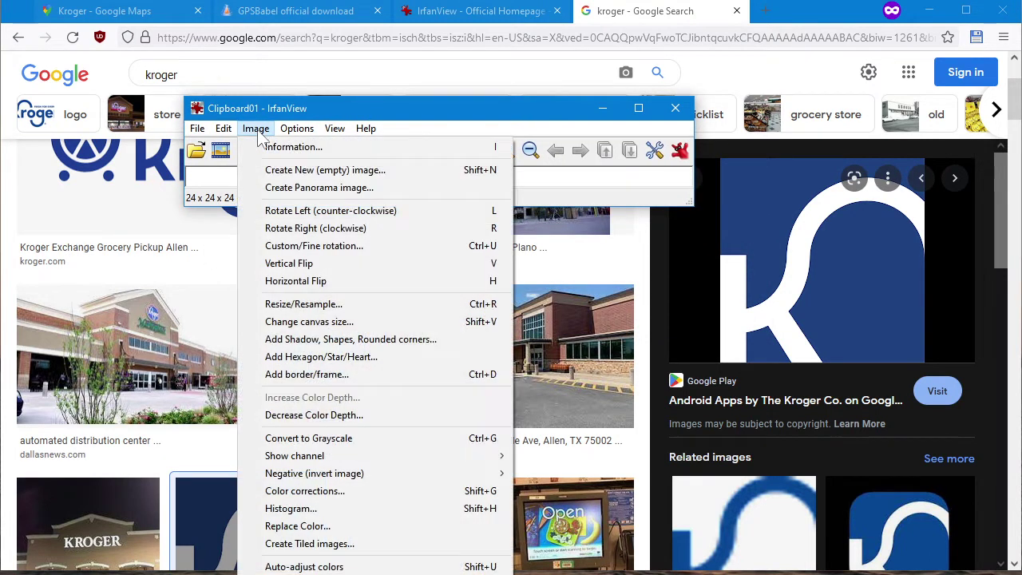
{"action": "left_click", "coordinate": [256, 131]}
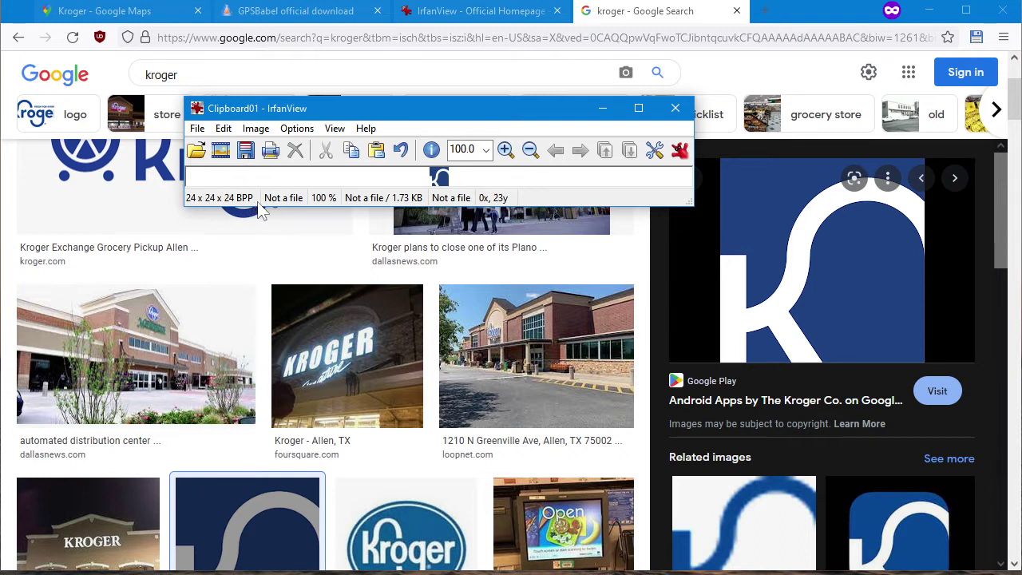
{"action": "left_click", "coordinate": [256, 129]}
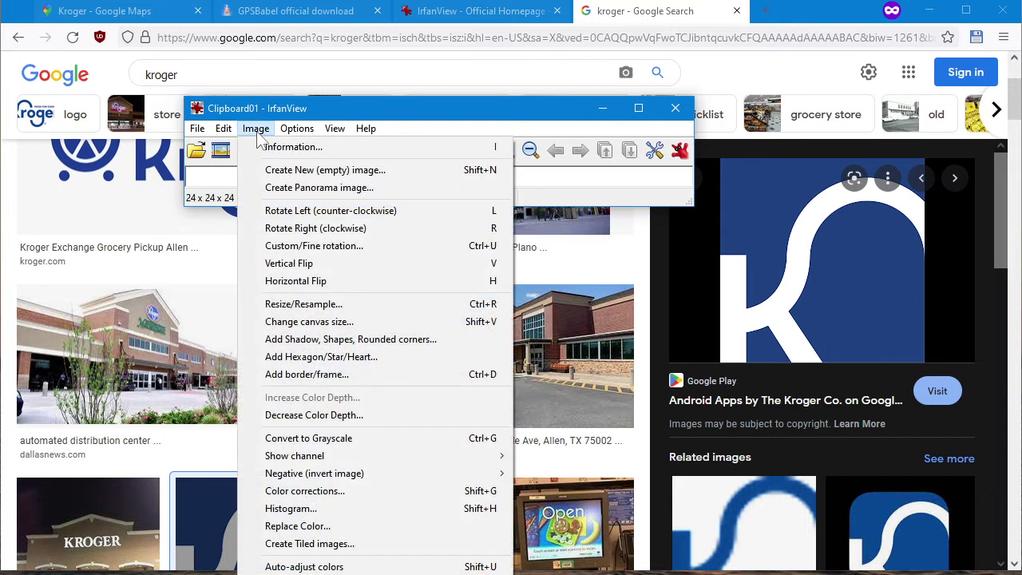
{"action": "left_click", "coordinate": [294, 415]}
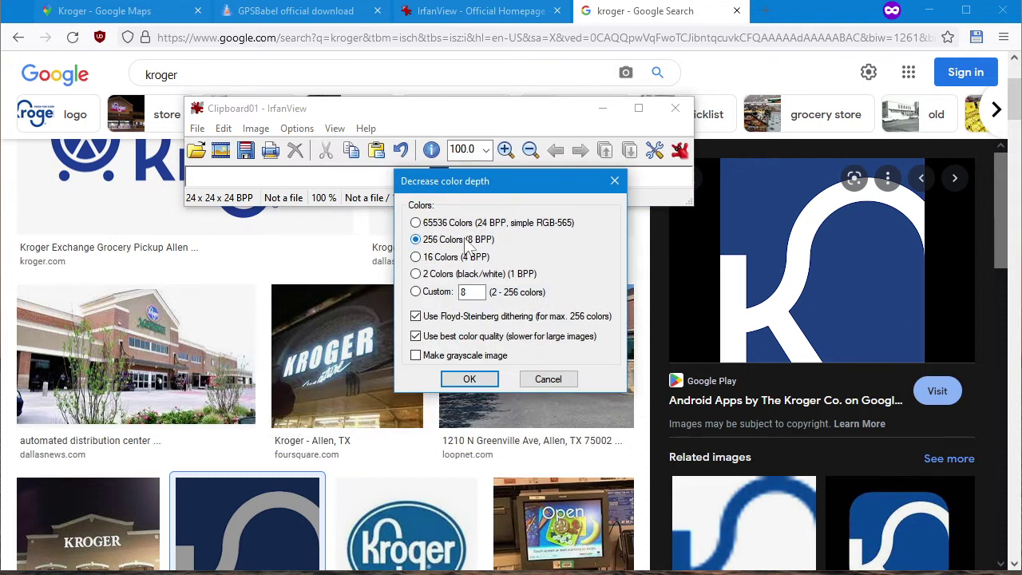
{"action": "left_click", "coordinate": [467, 381]}
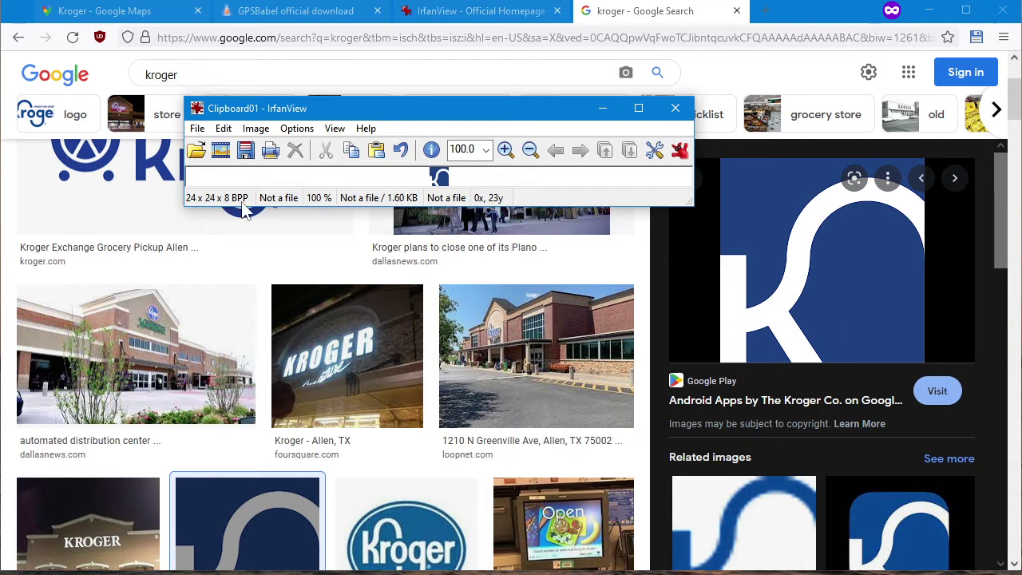
Save the logo as Kroger.bmp in the poi folder as a Windows Bitmap, replacing the existing file.
{"action": "left_click", "coordinate": [196, 128]}
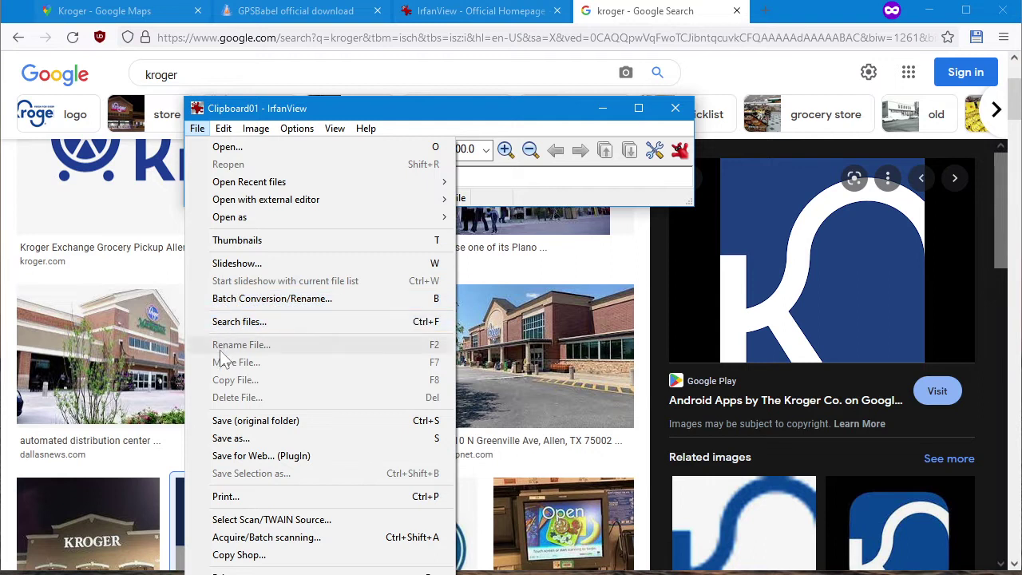
{"action": "left_click", "coordinate": [230, 443]}
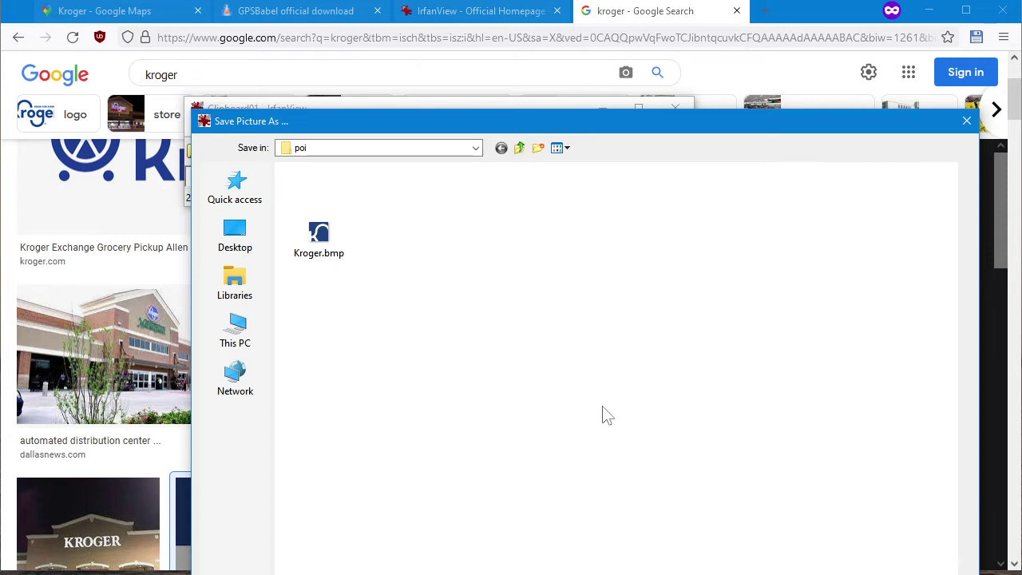
{"action": "left_click_drag", "start_coordinate": [839, 574], "coordinate": [839, 528]}
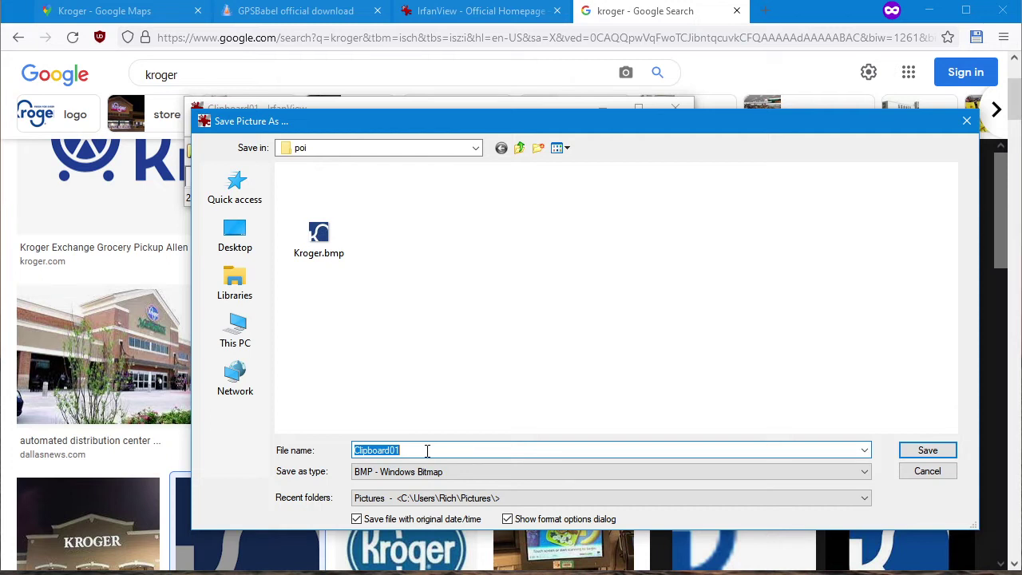
{"action": "type", "text": "Kroger."}
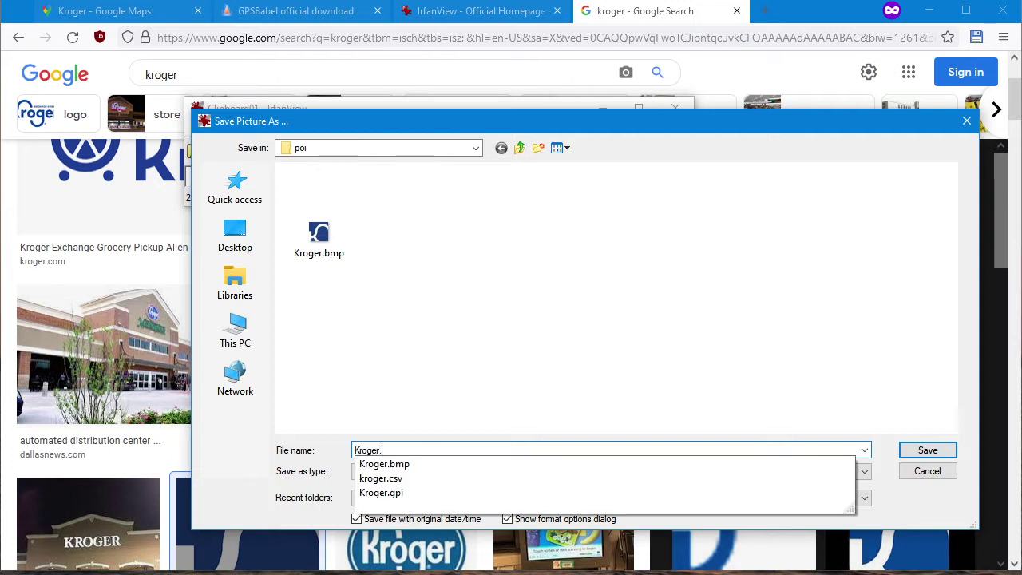
{"action": "type", "text": "bmp"}
{"action": "left_click", "coordinate": [427, 451]}
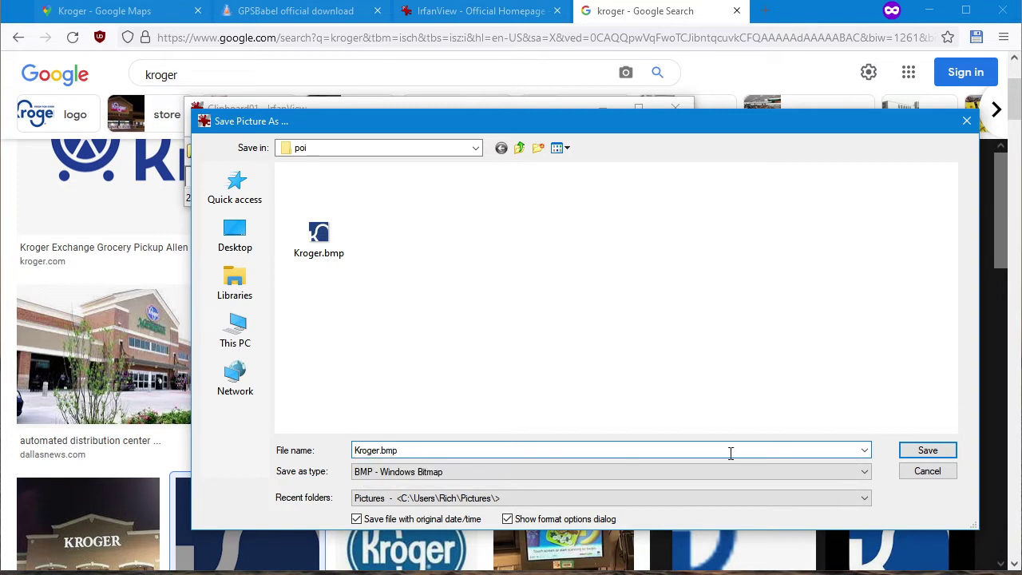
{"action": "left_click", "coordinate": [928, 451]}
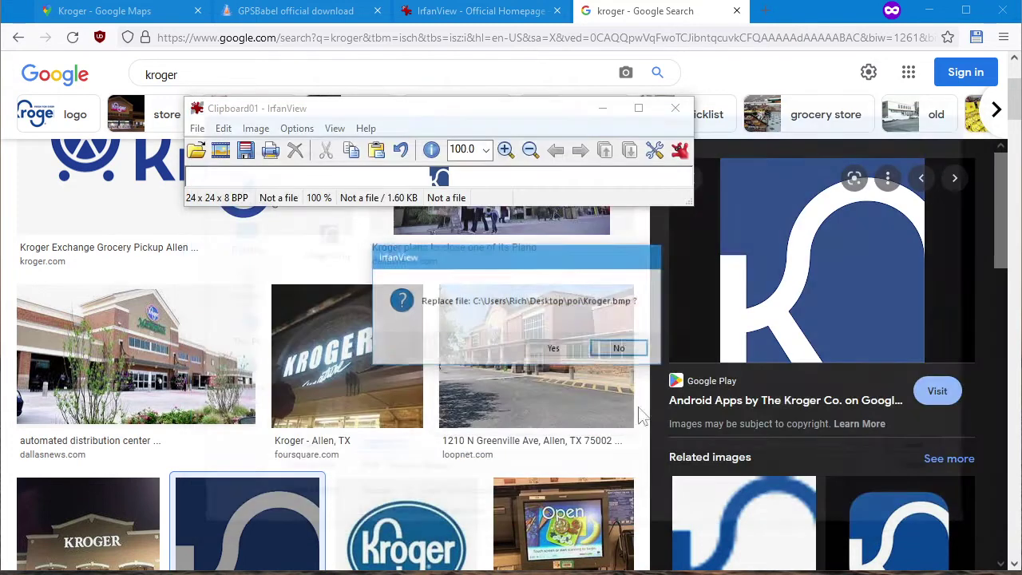
{"action": "left_click", "coordinate": [551, 347]}
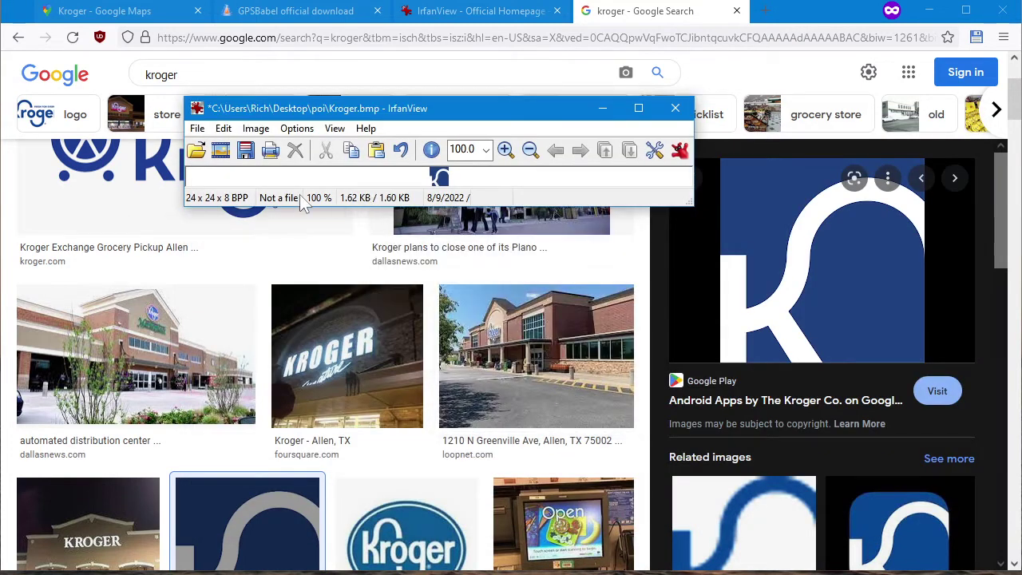
Switch to the poi folder in File Explorer and delete the old Kroger.gpi file.
{"action": "left_click", "coordinate": [605, 112]}
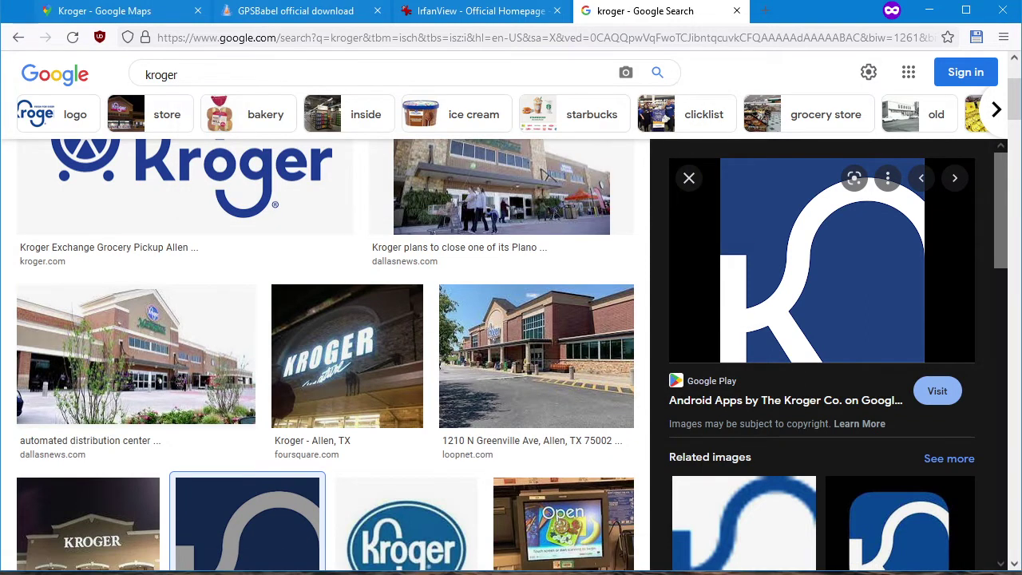
{"action": "key", "text": "alt+Tab"}
{"action": "left_click", "coordinate": [497, 336]}
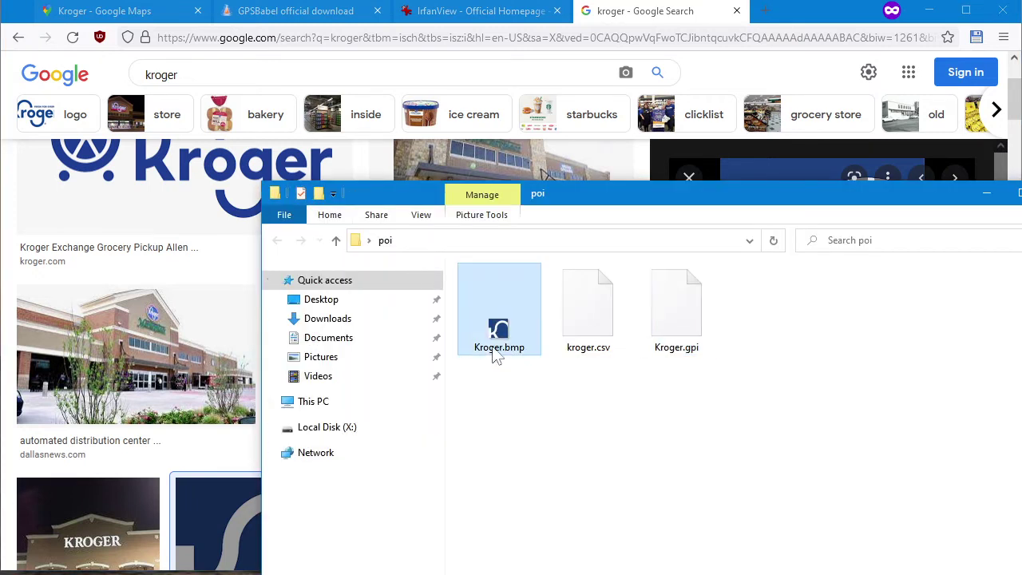
{"action": "left_click", "coordinate": [712, 326]}
{"action": "left_click", "coordinate": [574, 319]}
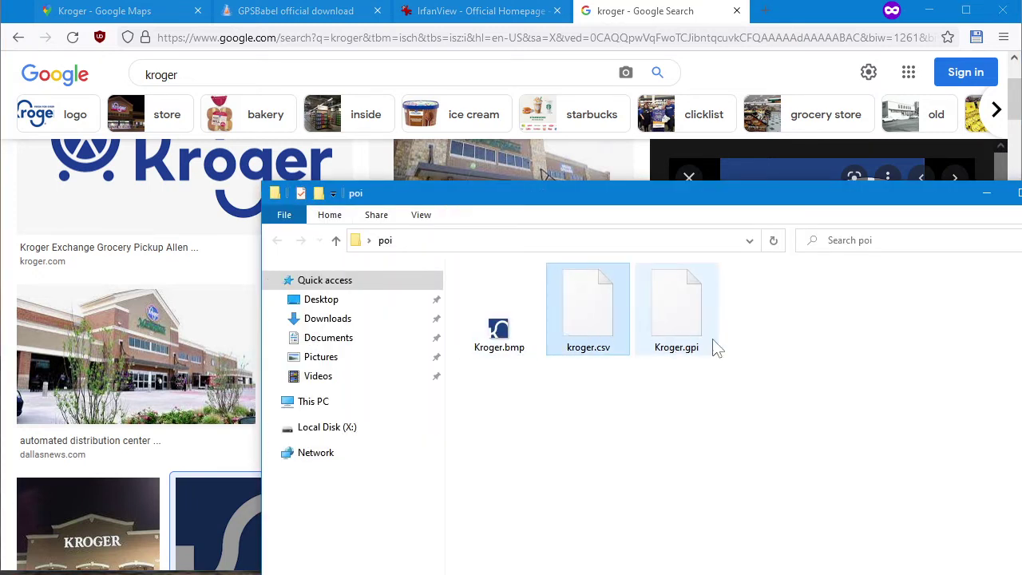
{"action": "left_click", "coordinate": [968, 387]}
{"action": "left_click", "coordinate": [701, 310]}
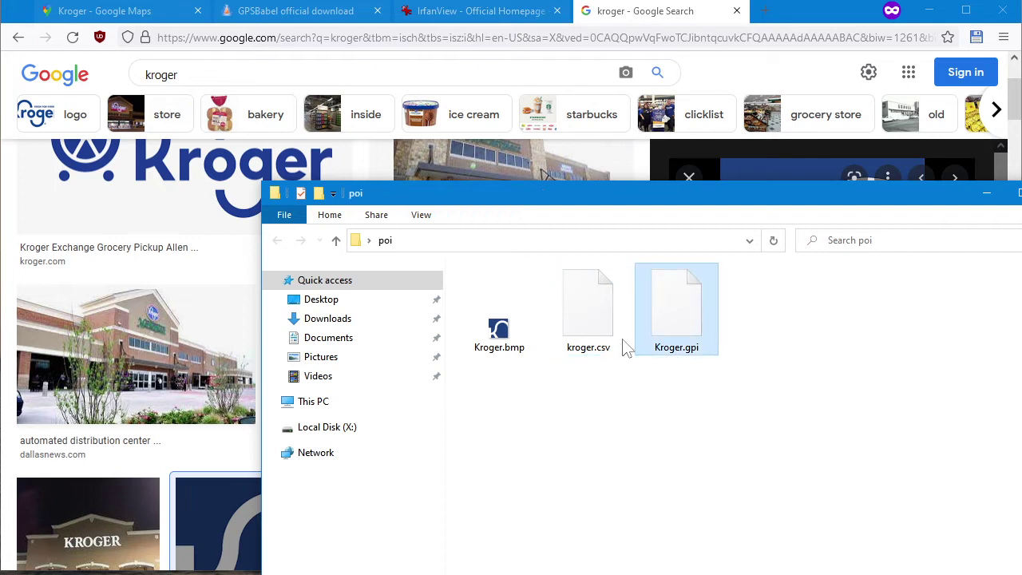
{"action": "key", "text": "Delete"}
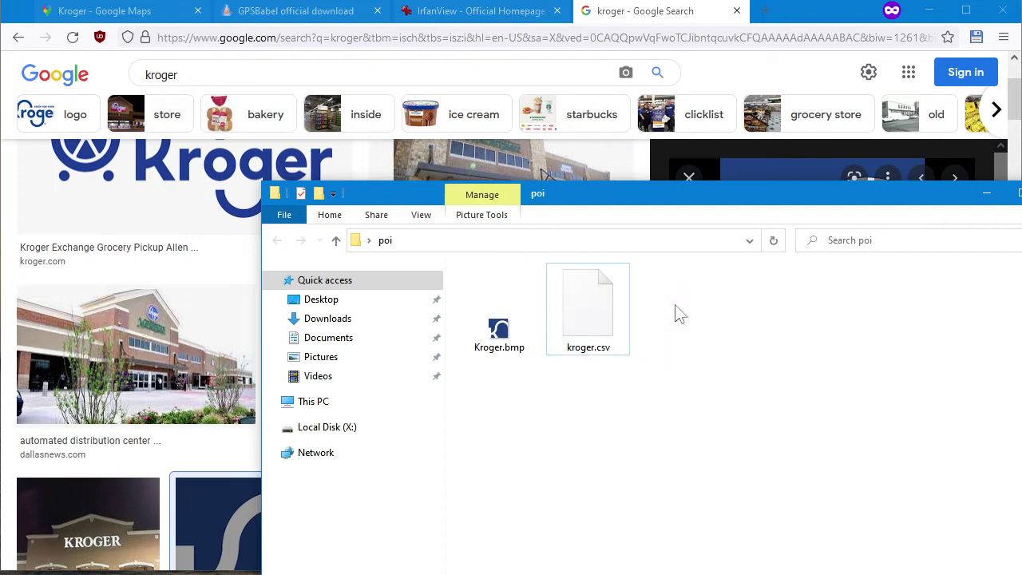
Check the Kroger.bmp and kroger.csv files in the poi folder, then minimize the folder window.
{"action": "left_click", "coordinate": [505, 335]}
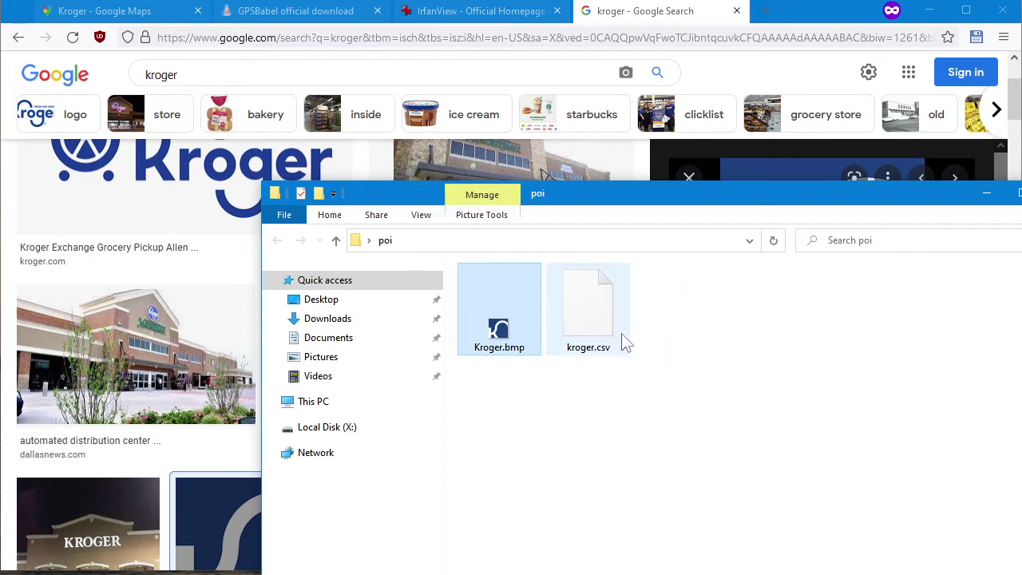
{"action": "key", "text": "Right"}
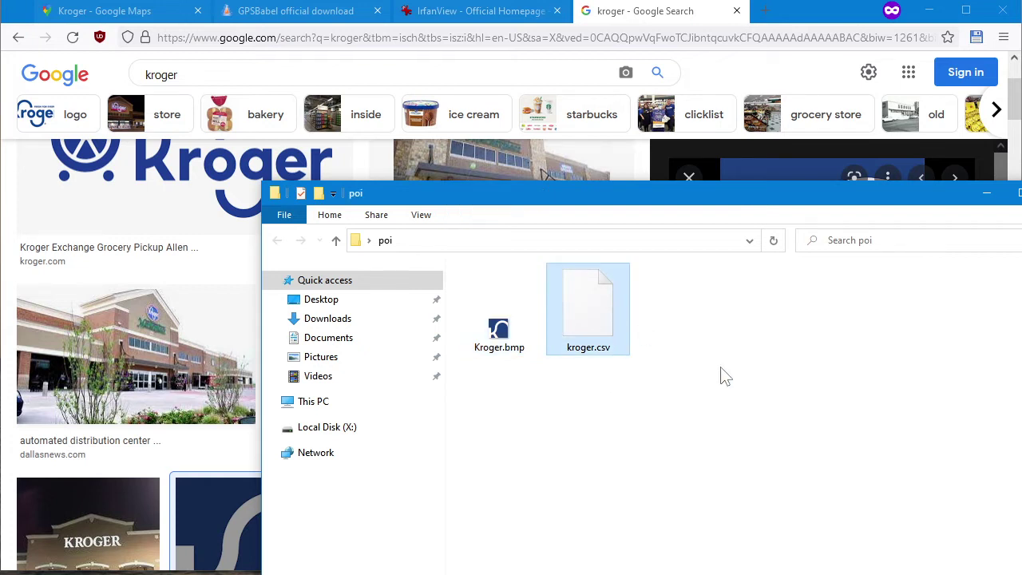
{"action": "left_click", "coordinate": [509, 345]}
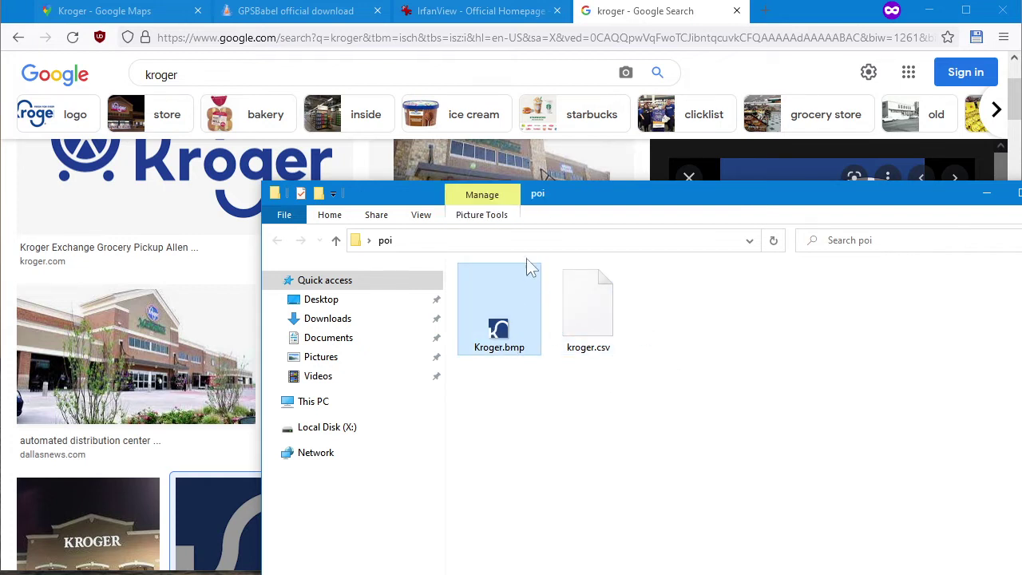
{"action": "left_click_drag", "start_coordinate": [564, 201], "coordinate": [498, 71]}
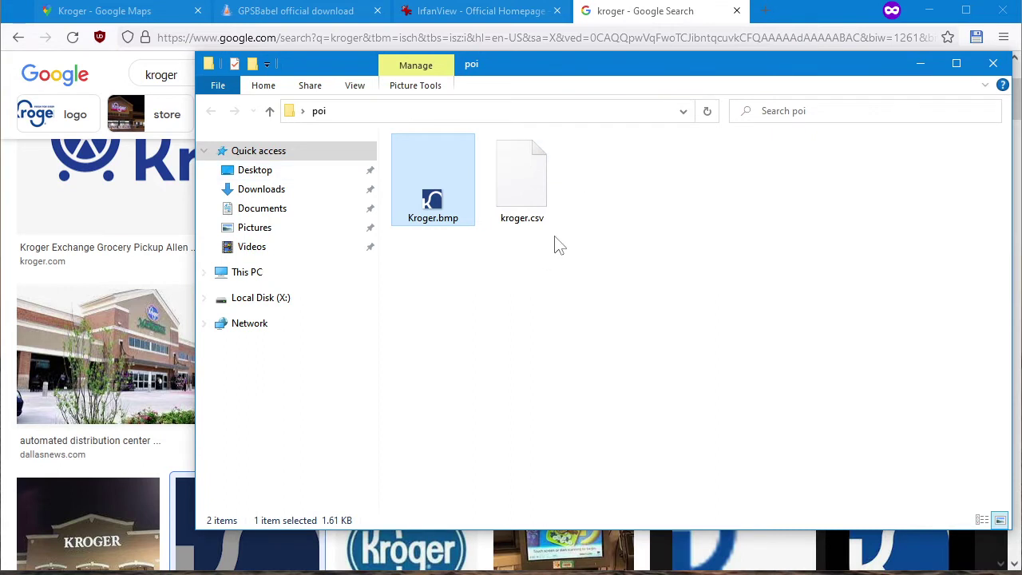
{"action": "left_click", "coordinate": [923, 64]}
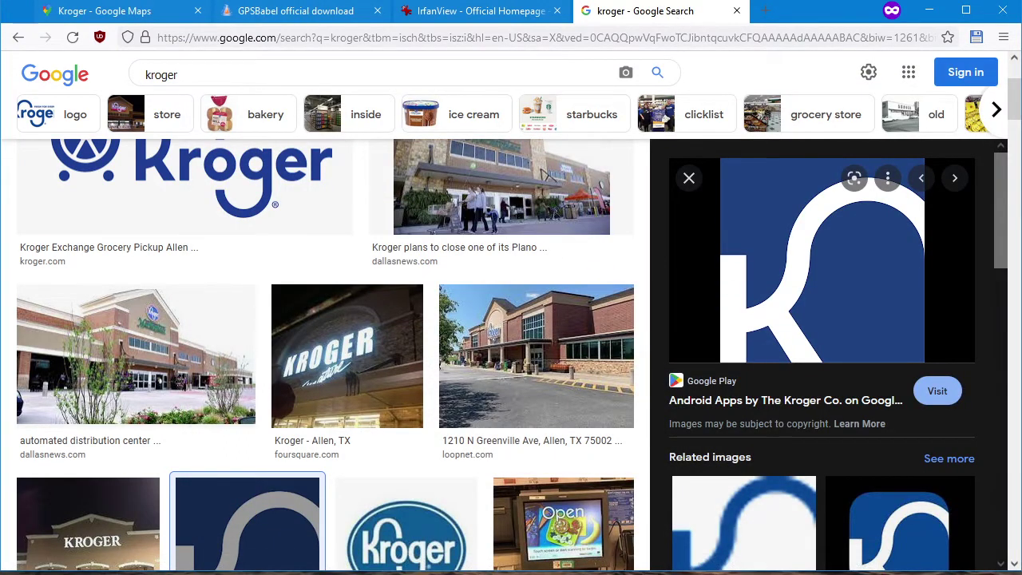
Switch to GPSBabel and display the list of enabled formats in its preferences.
{"action": "key", "text": "alt+Tab"}
{"action": "left_click", "coordinate": [929, 11]}
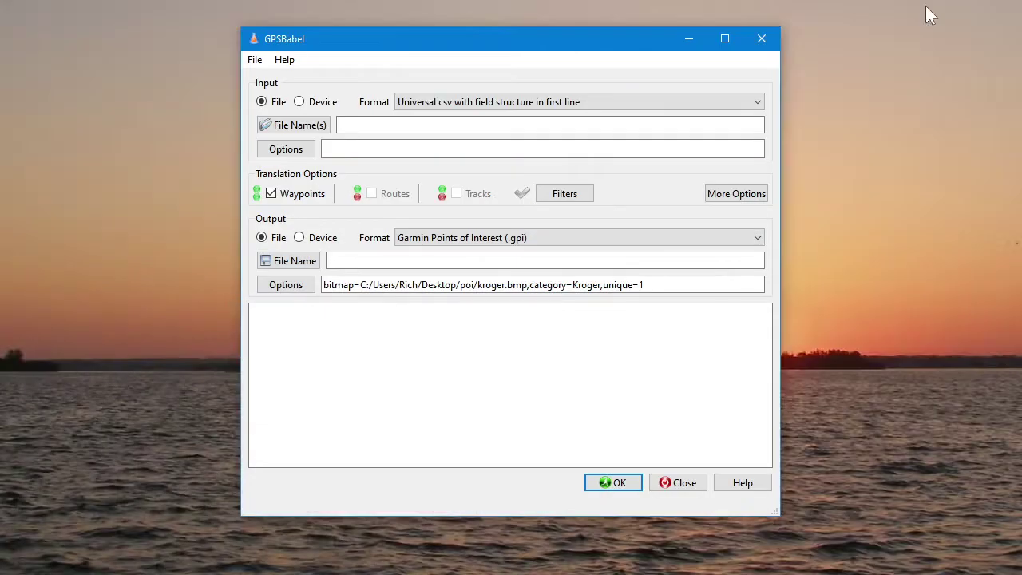
{"action": "left_click", "coordinate": [255, 60]}
{"action": "left_click", "coordinate": [296, 80]}
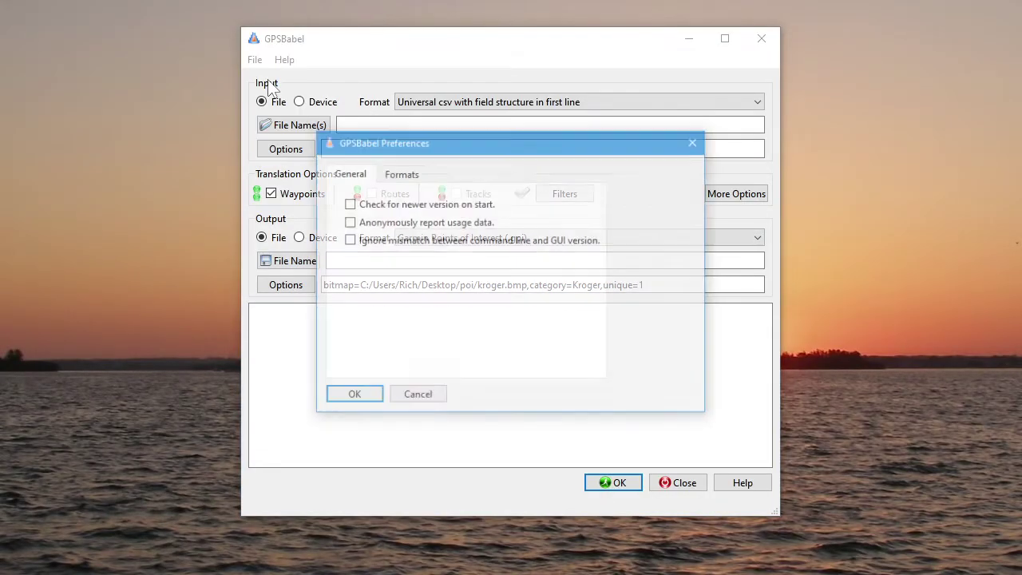
{"action": "left_click", "coordinate": [394, 182]}
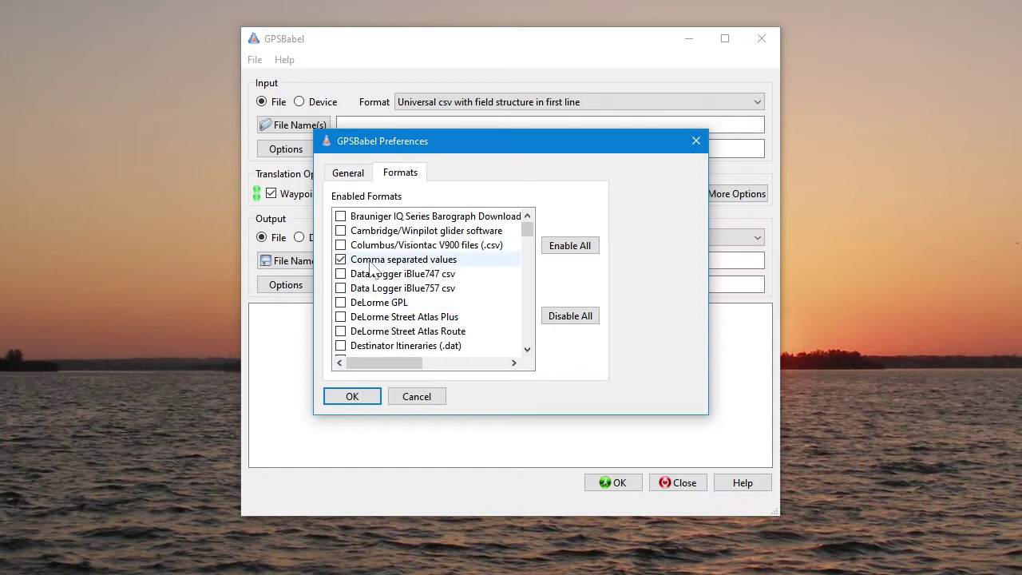
Check in the enabled formats whether Comma separated values and Garmin Points of Interest (.gpi) are selected.
{"action": "left_click", "coordinate": [530, 353]}
{"action": "left_click", "coordinate": [531, 352]}
{"action": "left_click", "coordinate": [529, 351]}
{"action": "left_click", "coordinate": [529, 351]}
{"action": "left_click", "coordinate": [528, 351]}
{"action": "left_click", "coordinate": [528, 351]}
{"action": "left_click", "coordinate": [528, 350]}
{"action": "left_click", "coordinate": [528, 351]}
{"action": "left_click", "coordinate": [528, 351]}
{"action": "left_click", "coordinate": [528, 351]}
{"action": "left_click", "coordinate": [529, 351]}
{"action": "left_click", "coordinate": [529, 351]}
{"action": "left_click", "coordinate": [529, 350]}
{"action": "left_click", "coordinate": [529, 351]}
{"action": "left_click", "coordinate": [529, 351]}
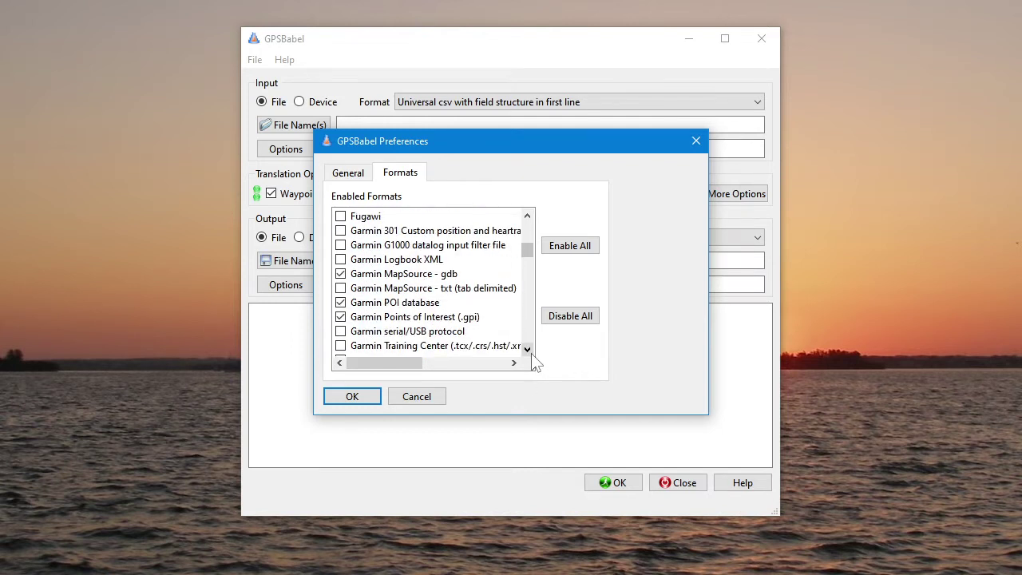
{"action": "left_click", "coordinate": [529, 350]}
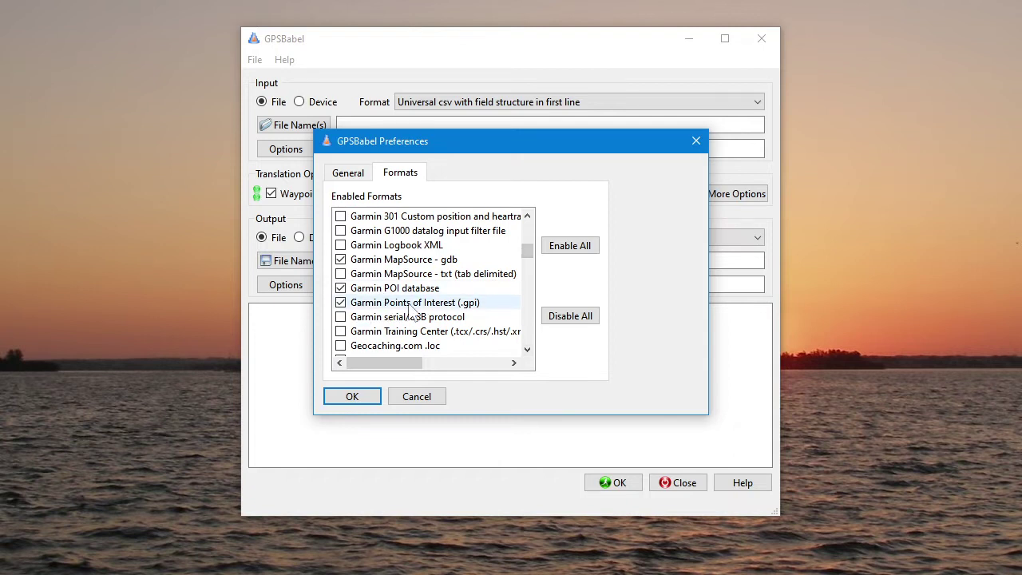
Check whether the Universal csv with field structure in first line format is enabled, and accept the preferences.
{"action": "left_click", "coordinate": [528, 351]}
{"action": "left_click", "coordinate": [528, 351]}
{"action": "left_click", "coordinate": [527, 350]}
{"action": "left_click", "coordinate": [528, 351]}
{"action": "left_click", "coordinate": [528, 351]}
{"action": "left_click", "coordinate": [528, 351]}
{"action": "double_click", "coordinate": [528, 350]}
{"action": "left_click", "coordinate": [528, 350]}
{"action": "double_click", "coordinate": [528, 351]}
{"action": "double_click", "coordinate": [528, 351]}
{"action": "left_click", "coordinate": [528, 350]}
{"action": "triple_click", "coordinate": [528, 351]}
{"action": "triple_click", "coordinate": [528, 350]}
{"action": "left_click_drag", "start_coordinate": [528, 350], "coordinate": [528, 351]}
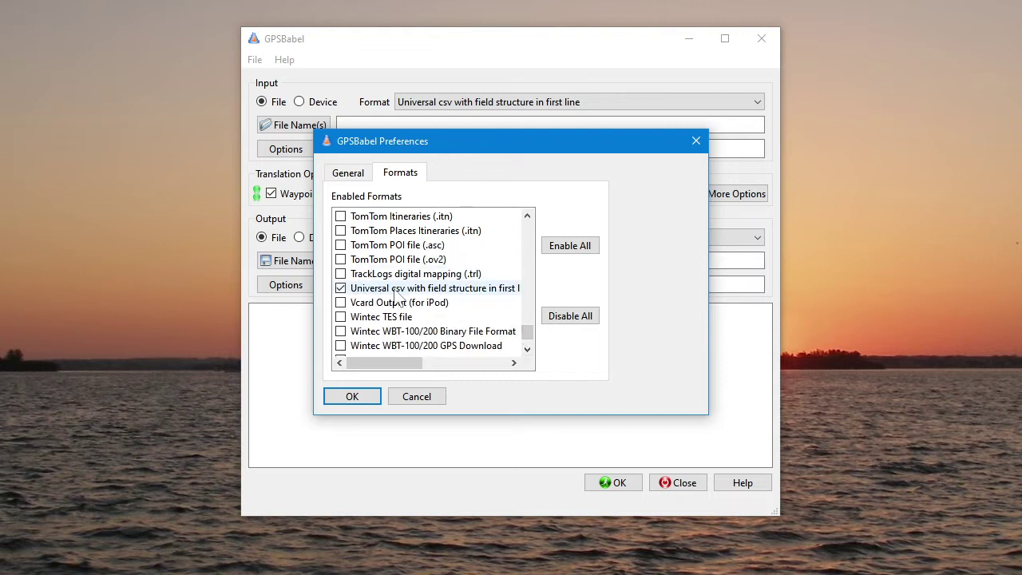
{"action": "mouse_move", "coordinate": [401, 362]}
{"action": "left_mouse_down"}
{"action": "mouse_move", "coordinate": [429, 365]}
{"action": "mouse_move", "coordinate": [383, 365]}
{"action": "left_mouse_up"}
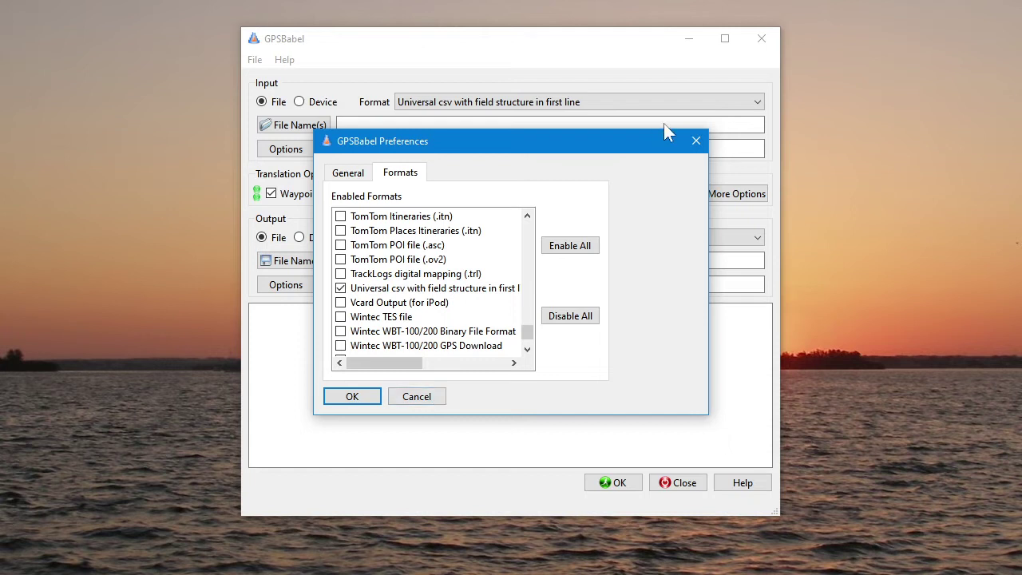
{"action": "left_click", "coordinate": [350, 400]}
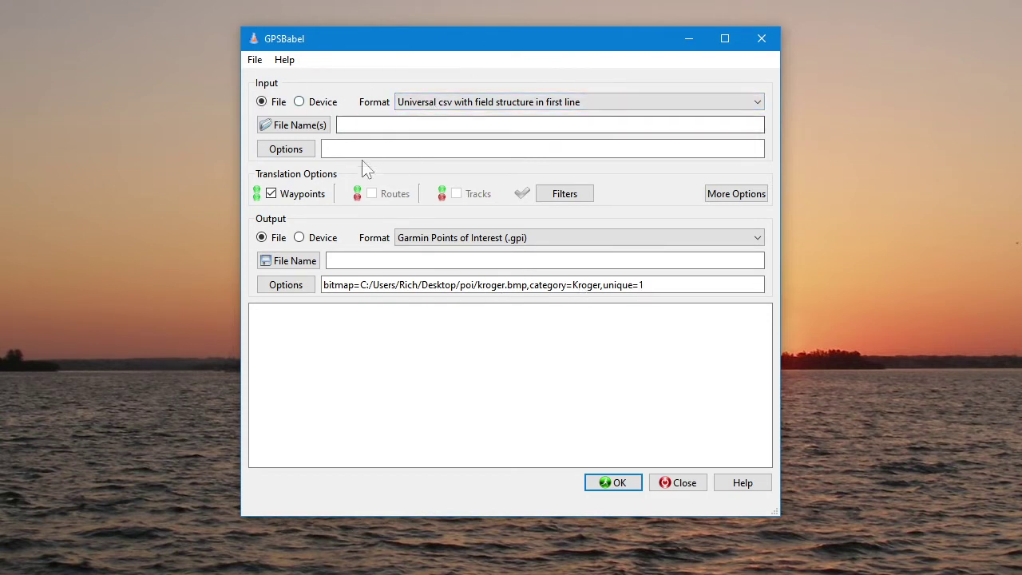
Set the input format to Universal csv with field structure in first line and the output format to Garmin Points of Interest (.gpi).
{"action": "left_click", "coordinate": [456, 108]}
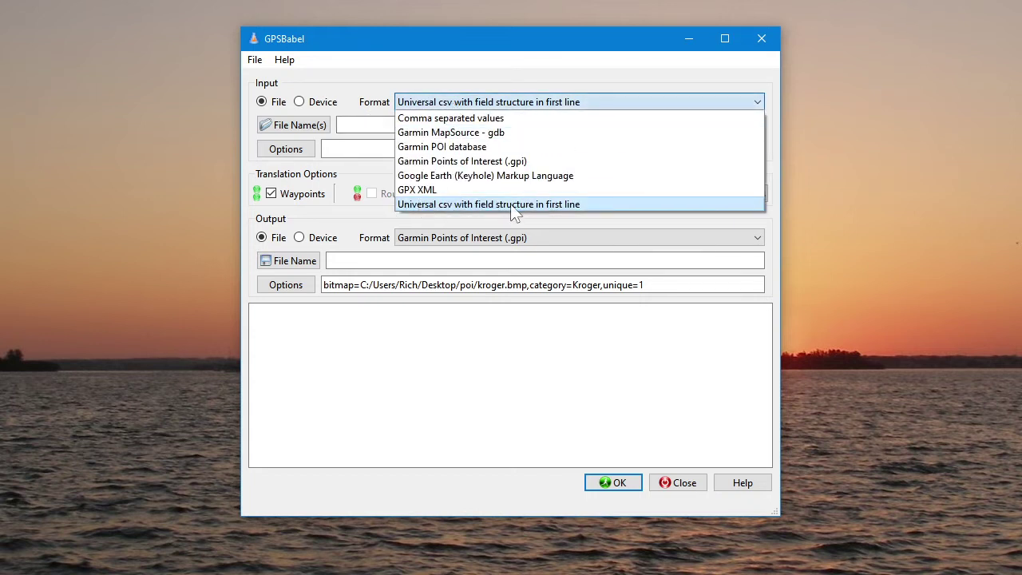
{"action": "left_click", "coordinate": [515, 206]}
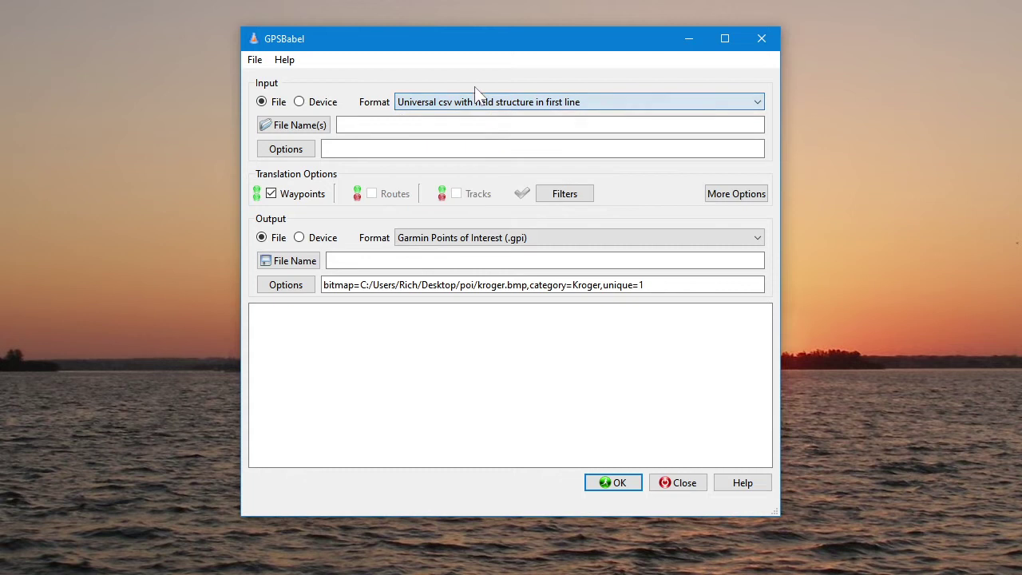
{"action": "left_click", "coordinate": [459, 239]}
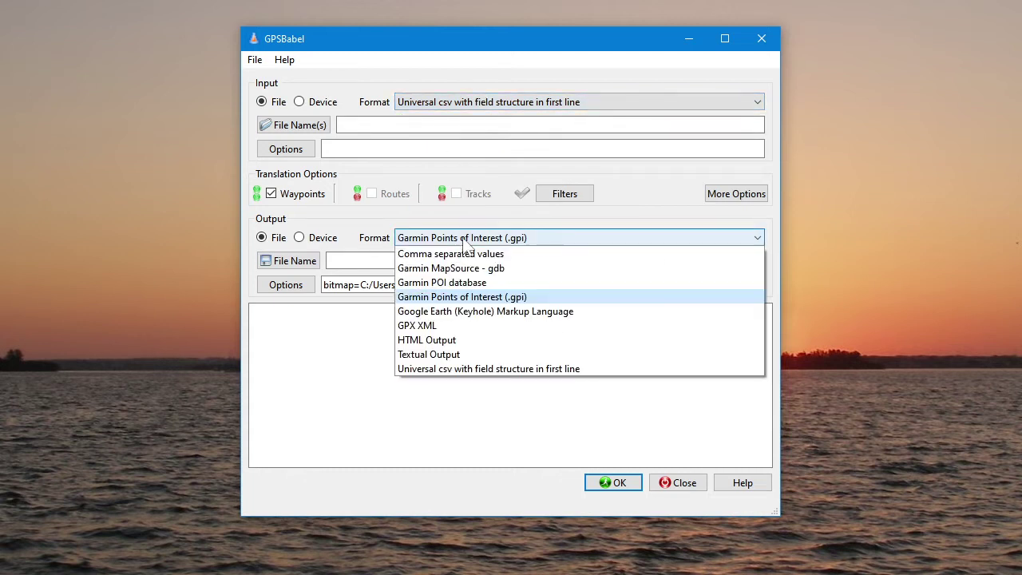
{"action": "left_click", "coordinate": [451, 297]}
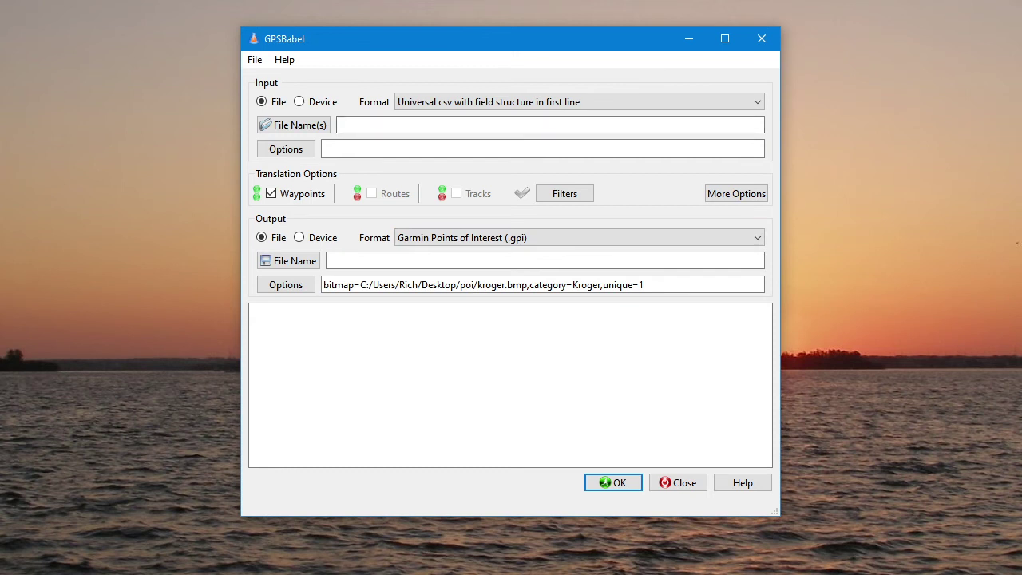
Load kroger.csv from the poi folder as the input file, then minimize the folder window.
{"action": "key", "text": "alt+Tab"}
{"action": "left_click_drag", "start_coordinate": [556, 71], "coordinate": [370, 204]}
{"action": "left_click_drag", "start_coordinate": [339, 308], "coordinate": [363, 125]}
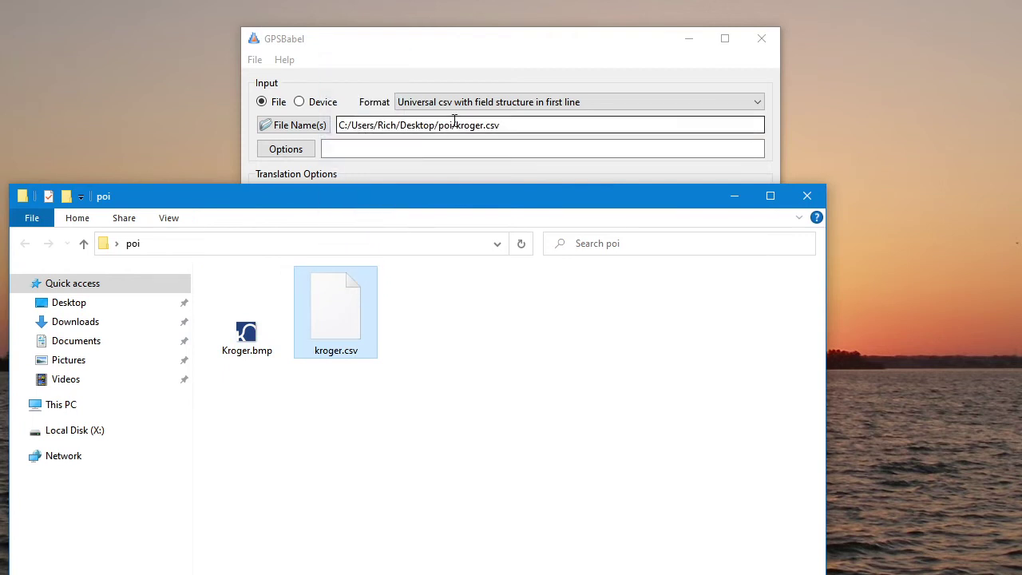
{"action": "left_click", "coordinate": [733, 198]}
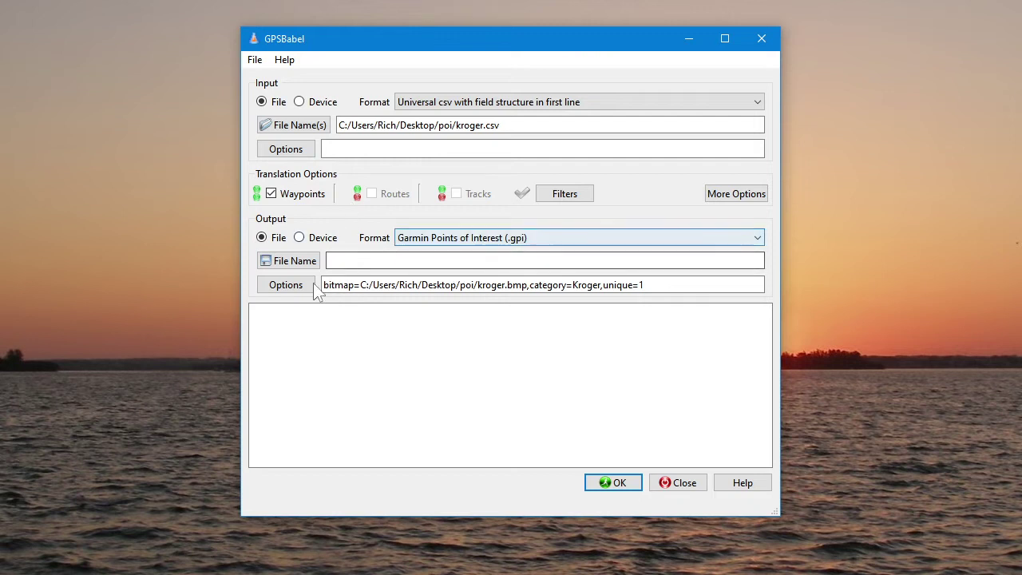
In the gpi output options, choose Kroger.bmp from the poi folder as the bitmap, keeping Kroger as the default category.
{"action": "left_click", "coordinate": [434, 239]}
{"action": "left_click", "coordinate": [441, 237]}
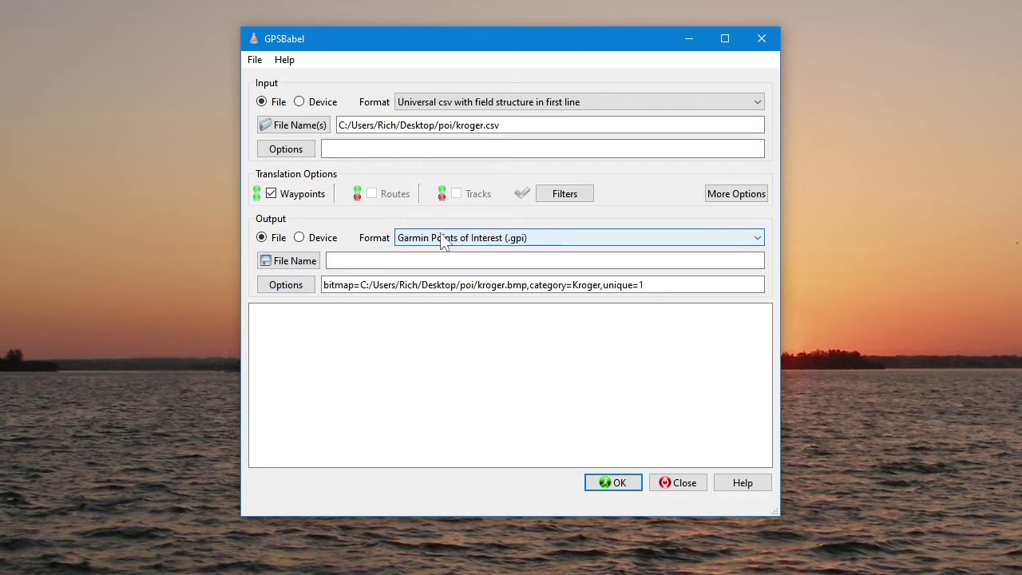
{"action": "left_click", "coordinate": [289, 286]}
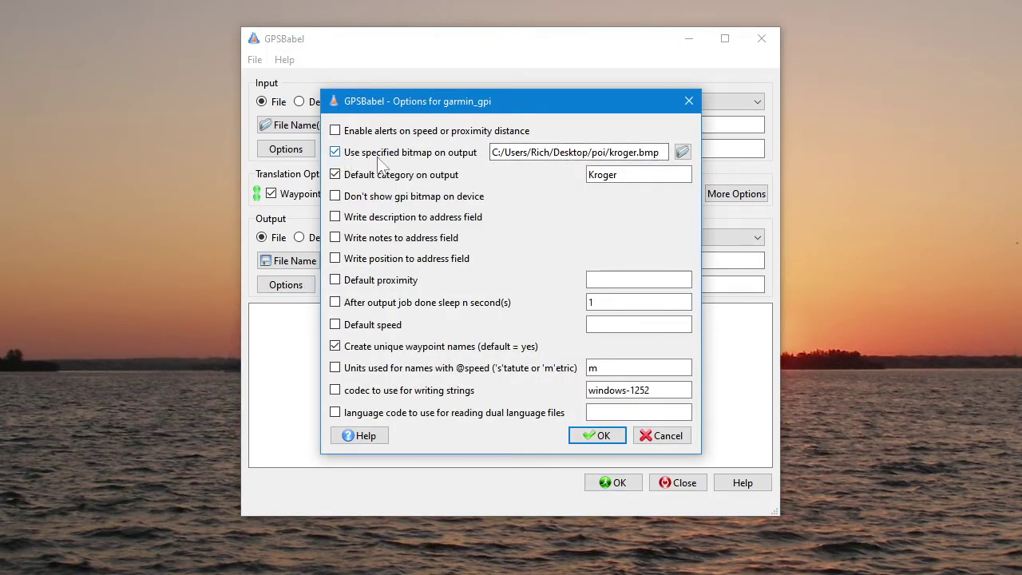
{"action": "left_click", "coordinate": [682, 152]}
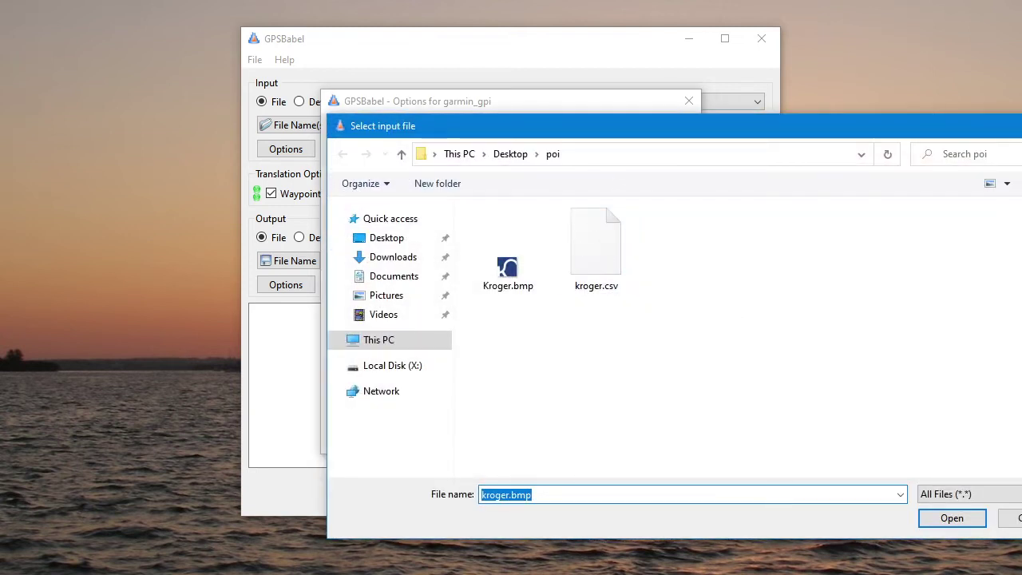
{"action": "key", "text": "Return"}
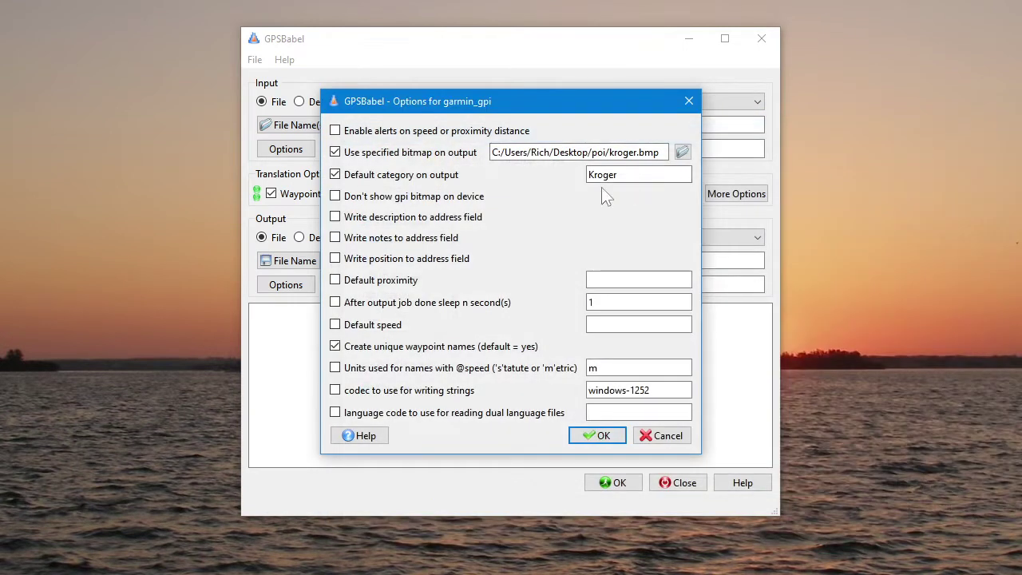
{"action": "left_click", "coordinate": [683, 153]}
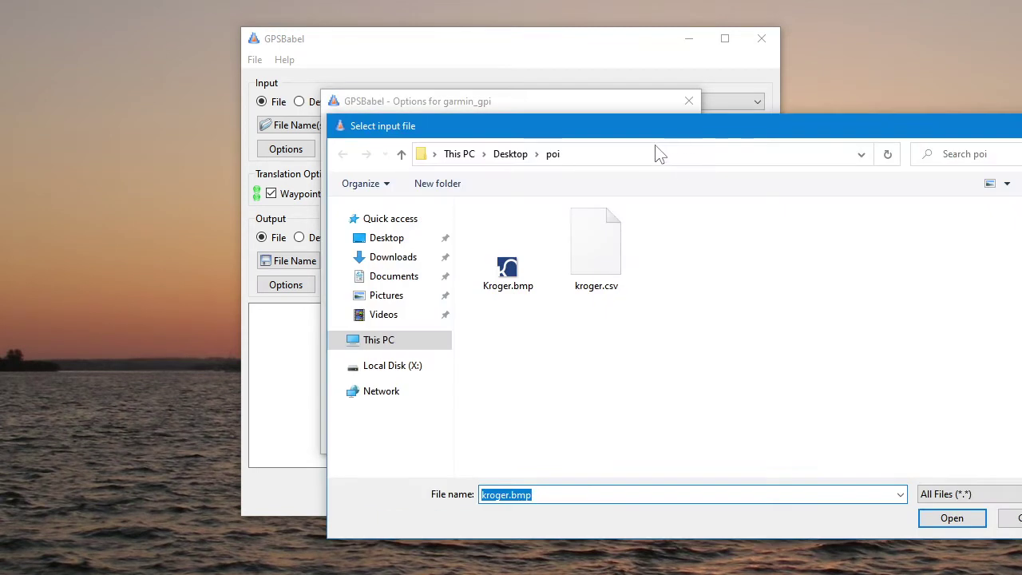
{"action": "left_click", "coordinate": [515, 292]}
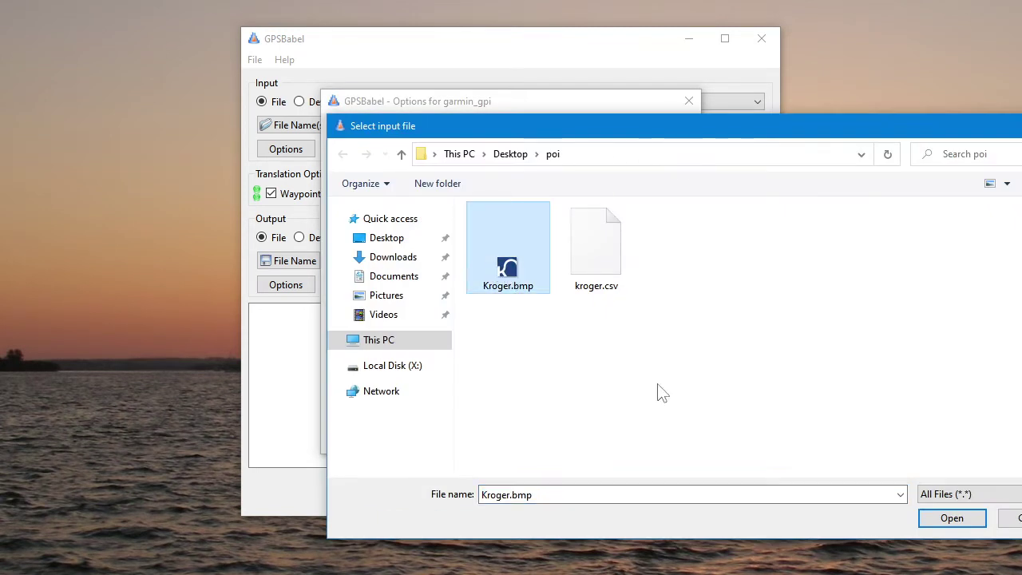
{"action": "left_click", "coordinate": [952, 519]}
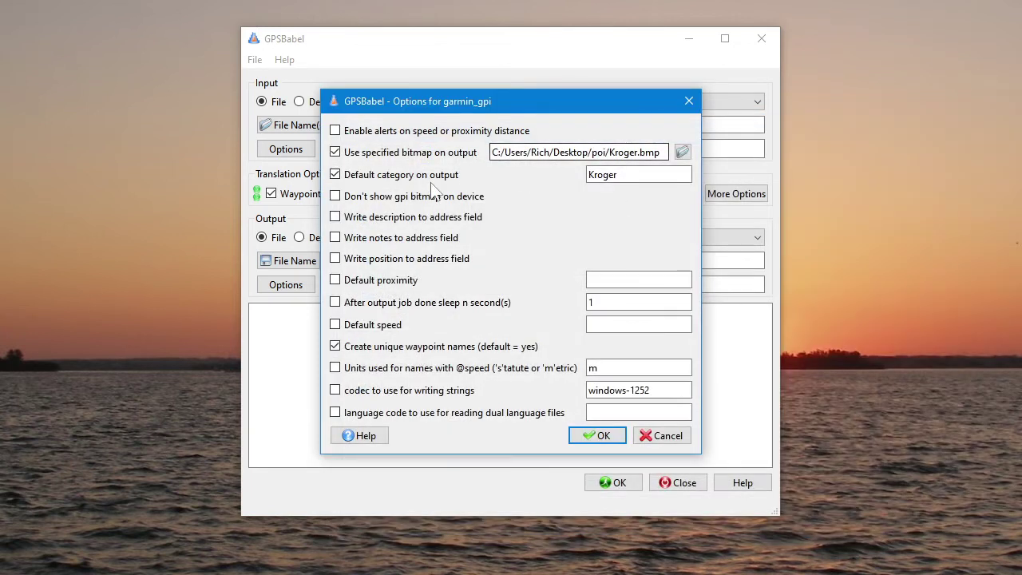
{"action": "left_click", "coordinate": [628, 174]}
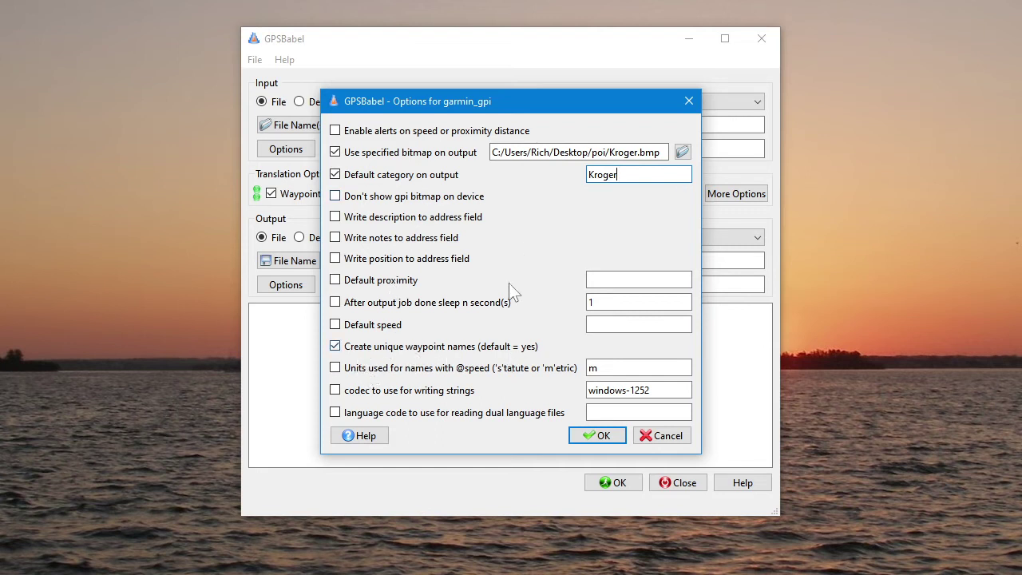
{"action": "left_click", "coordinate": [590, 435]}
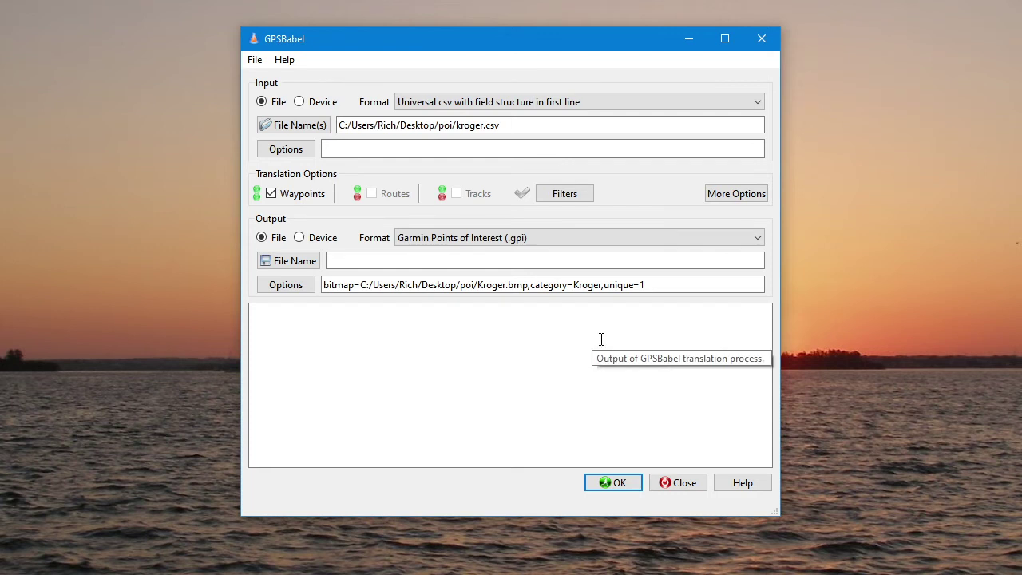
Set the output file to Kroger.gpi in the desktop poi folder, saved as type Garmin Points of Interest.
{"action": "left_click", "coordinate": [620, 484]}
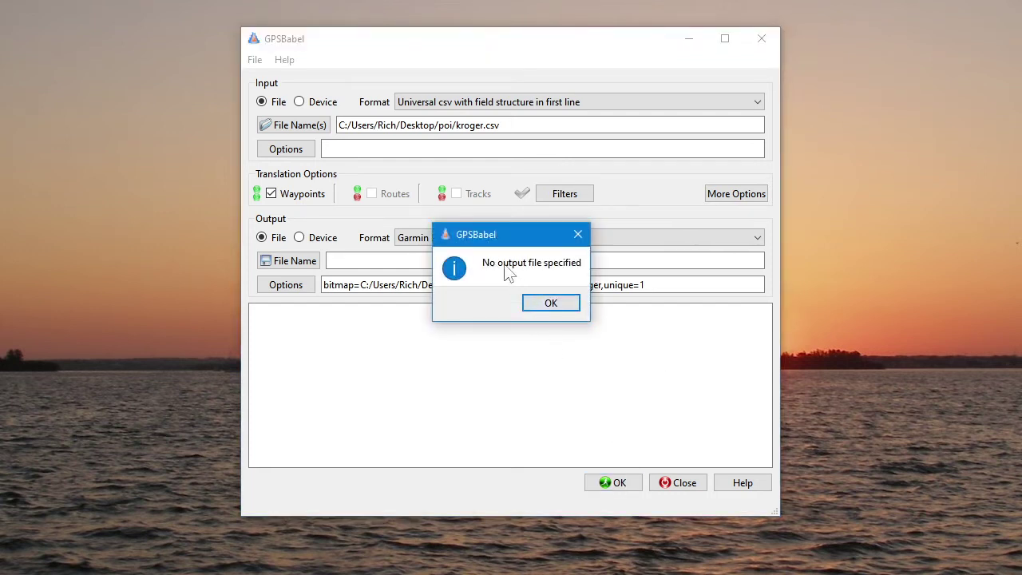
{"action": "left_click", "coordinate": [551, 307]}
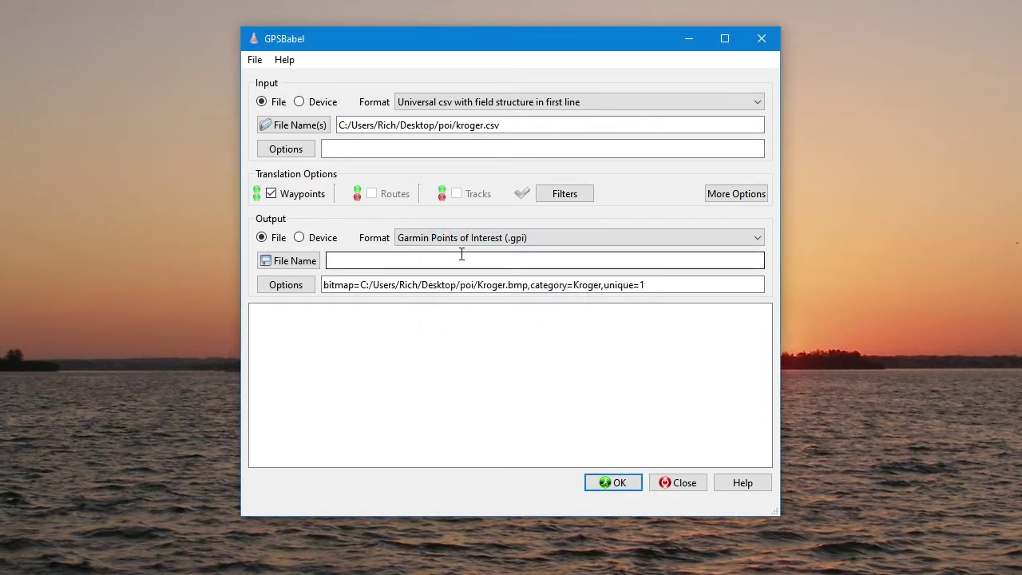
{"action": "left_click", "coordinate": [283, 263]}
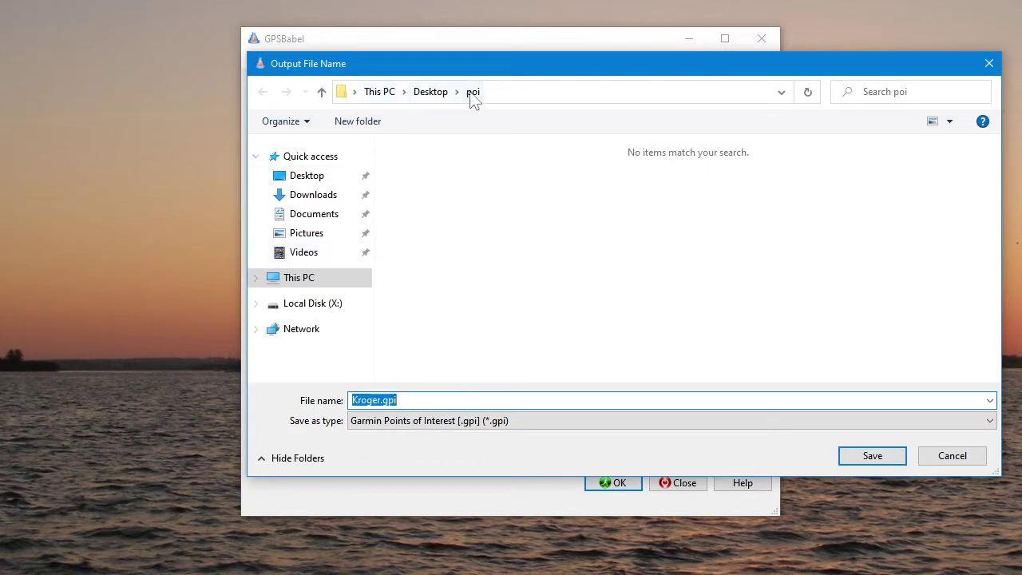
{"action": "left_click", "coordinate": [385, 399]}
{"action": "left_click_drag", "start_coordinate": [417, 399], "coordinate": [314, 397]}
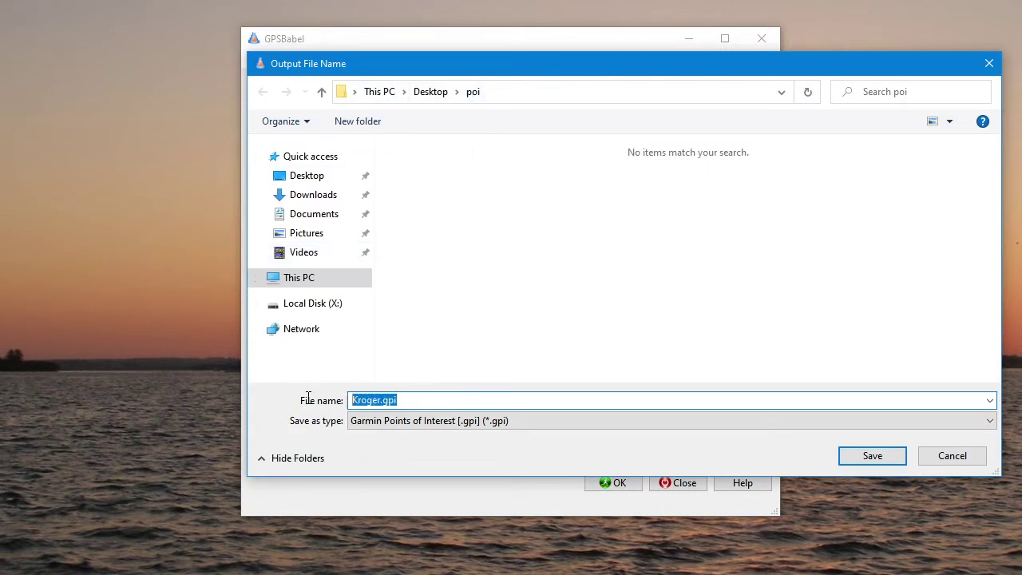
{"action": "left_click", "coordinate": [429, 423]}
{"action": "left_click", "coordinate": [415, 429]}
{"action": "double_click", "coordinate": [412, 403]}
{"action": "left_click", "coordinate": [362, 403]}
{"action": "left_click", "coordinate": [867, 463]}
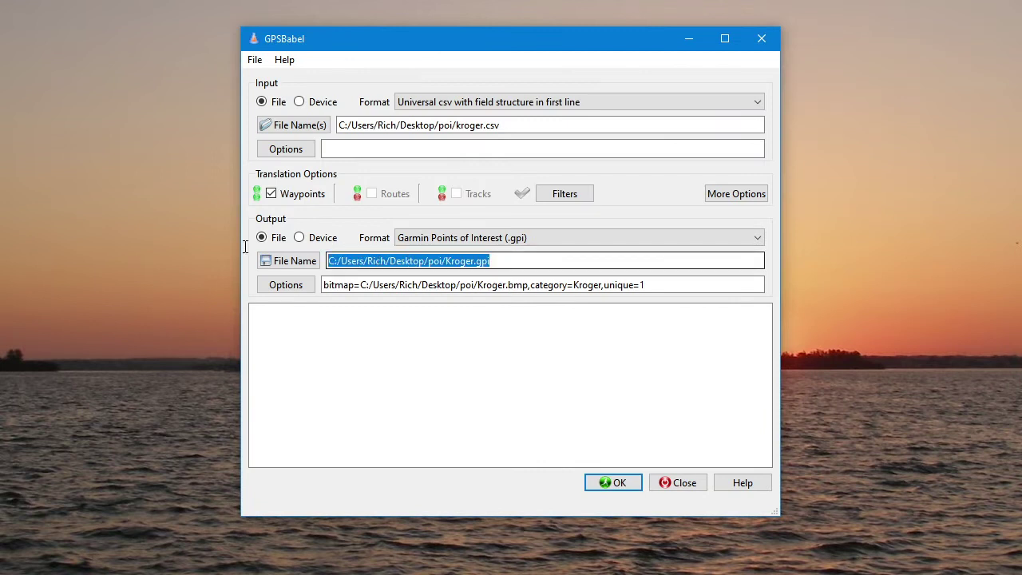
Review the input, output and option entries, run the conversion, and select Kroger.gpi in the poi folder.
{"action": "triple_click", "coordinate": [511, 126]}
{"action": "left_click_drag", "start_coordinate": [518, 260], "coordinate": [319, 264]}
{"action": "left_click", "coordinate": [605, 288]}
{"action": "left_click_drag", "start_coordinate": [603, 285], "coordinate": [645, 285]}
{"action": "left_click", "coordinate": [440, 292]}
{"action": "left_click", "coordinate": [411, 261]}
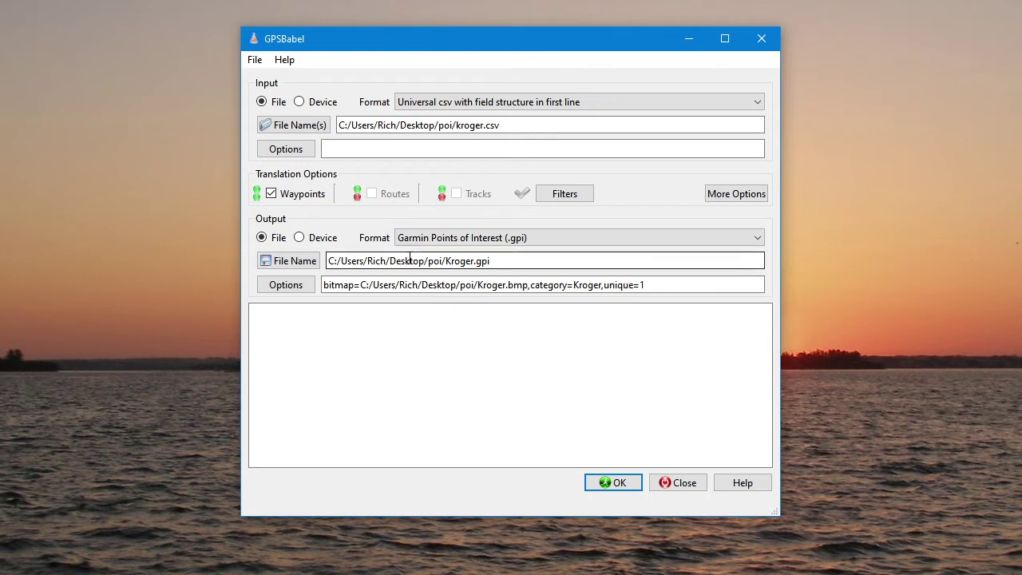
{"action": "left_click", "coordinate": [616, 486]}
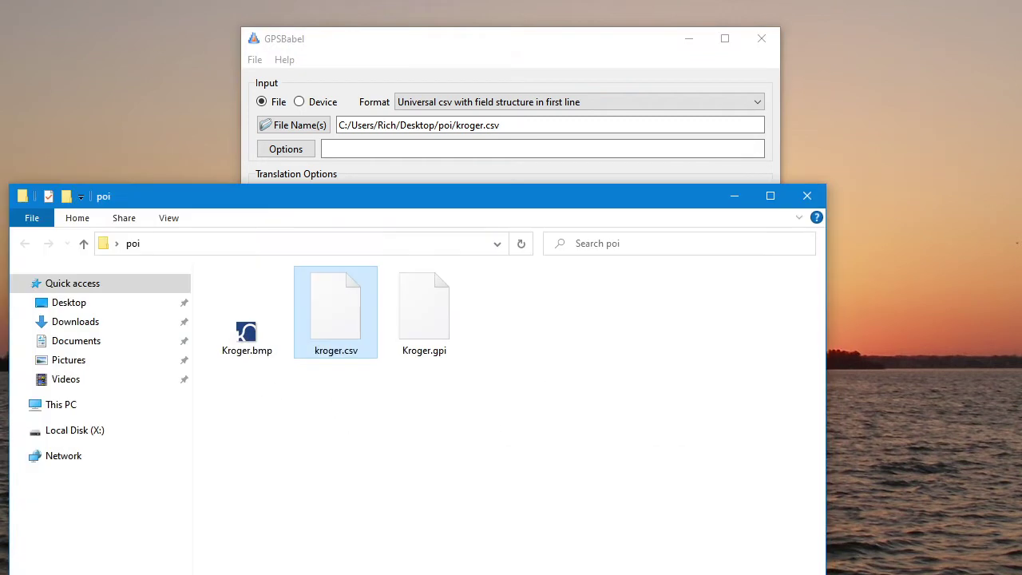
{"action": "left_click_drag", "start_coordinate": [498, 203], "coordinate": [578, 124]}
{"action": "left_click", "coordinate": [512, 240]}
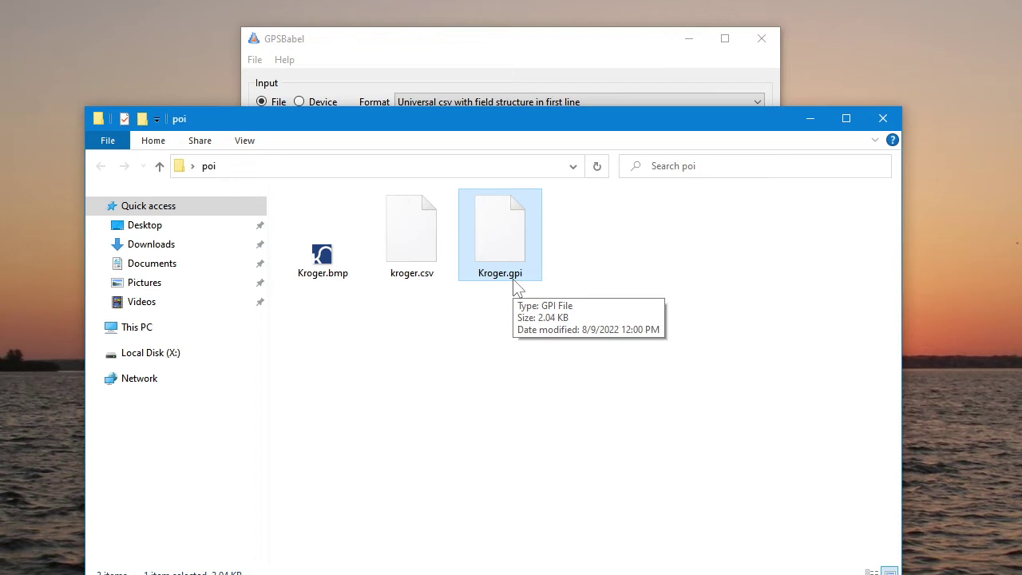
Browse to the Garmin nüvi (E:) drive and open its POI folder.
{"action": "left_click", "coordinate": [159, 329]}
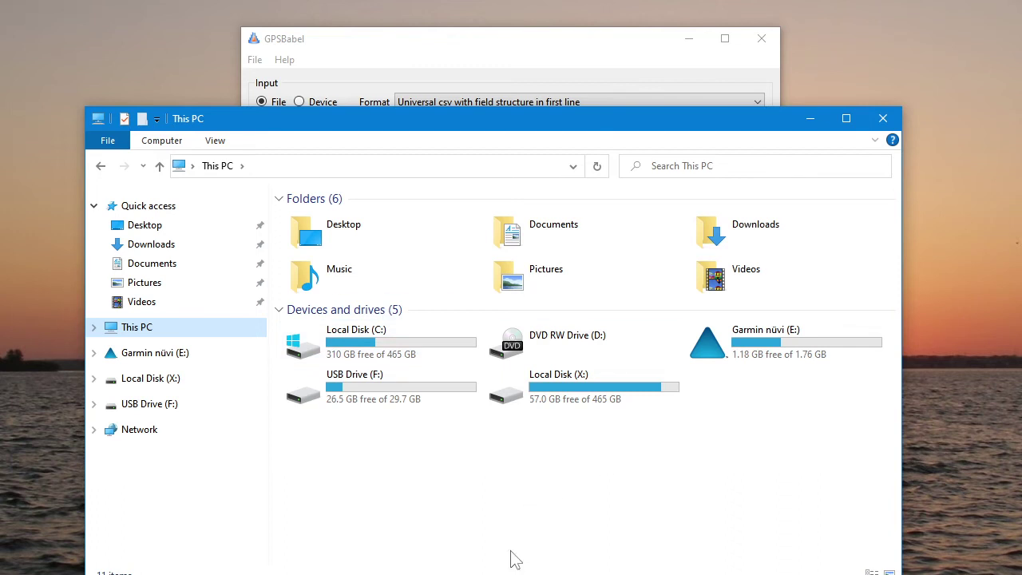
{"action": "left_click", "coordinate": [779, 349]}
{"action": "double_click", "coordinate": [757, 356]}
{"action": "left_click", "coordinate": [101, 166]}
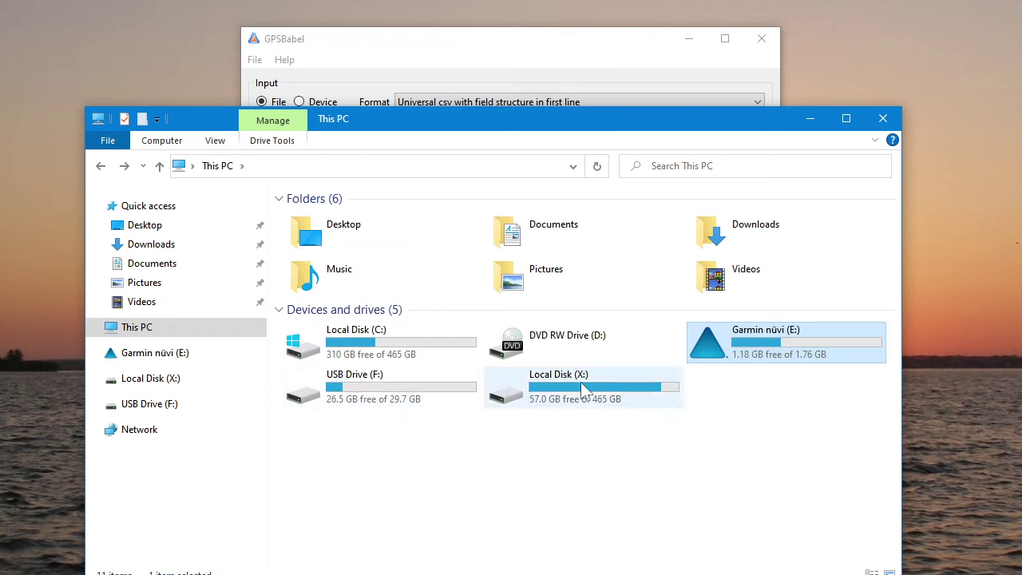
{"action": "double_click", "coordinate": [784, 340]}
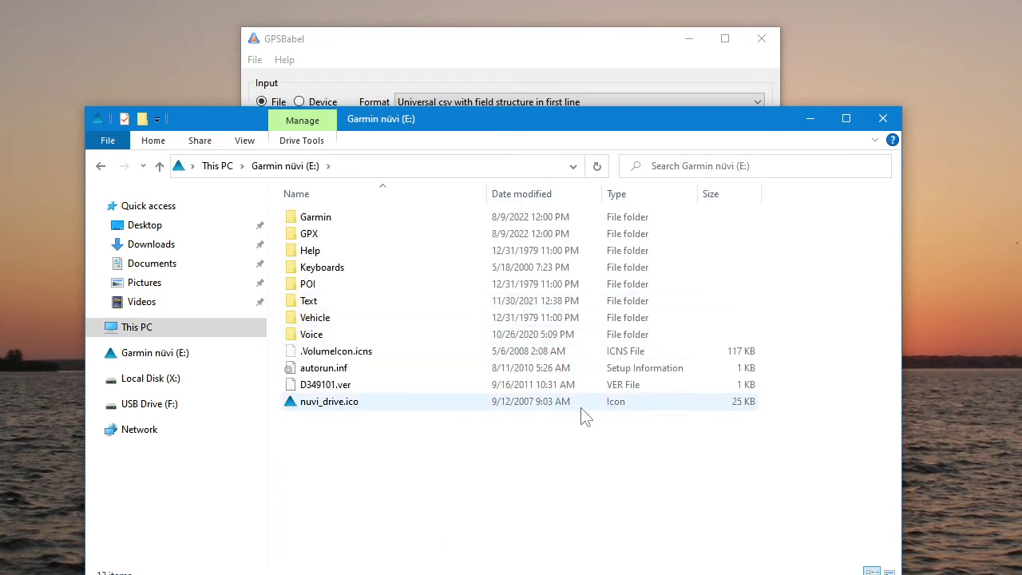
{"action": "left_click", "coordinate": [101, 166]}
{"action": "double_click", "coordinate": [764, 346]}
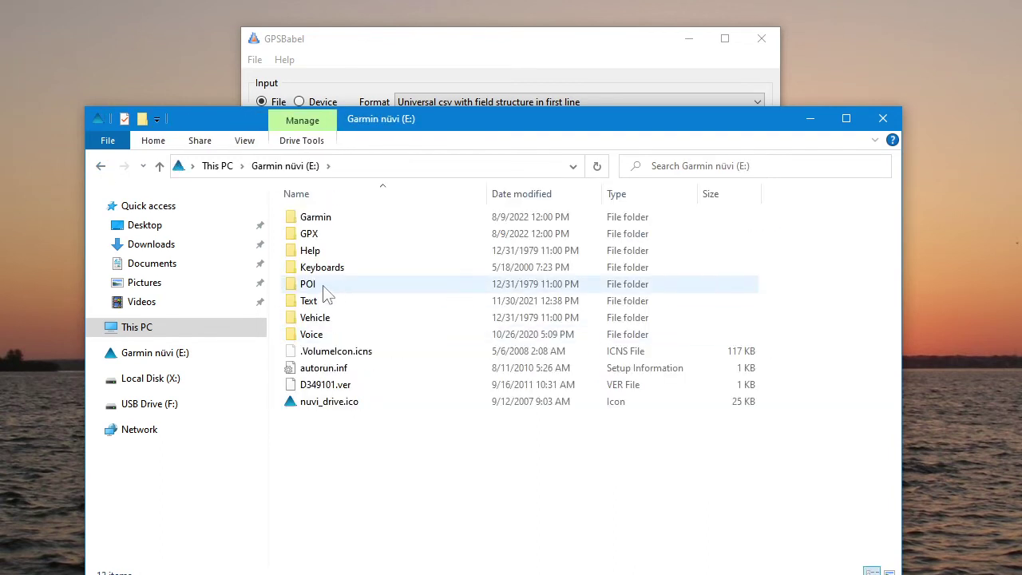
{"action": "left_click", "coordinate": [311, 286]}
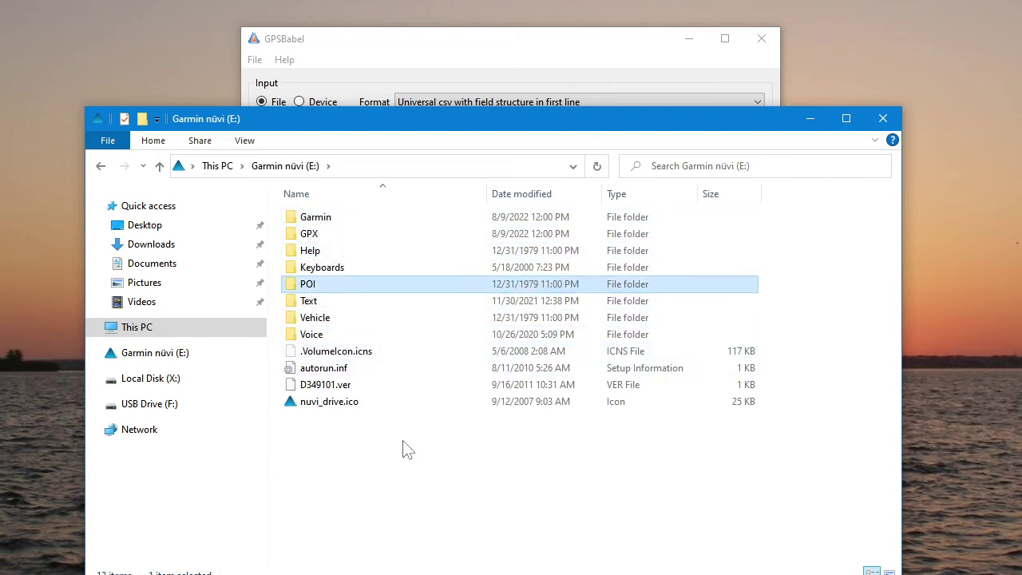
{"action": "double_click", "coordinate": [305, 285]}
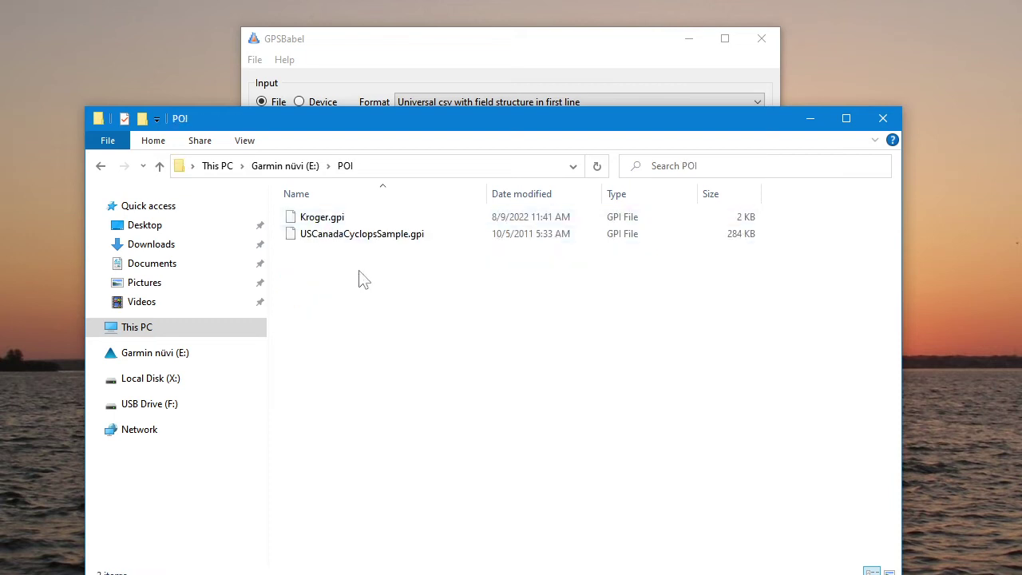
Permanently delete the existing Kroger.gpi file from the Garmin nüvi's POI folder.
{"action": "left_click", "coordinate": [317, 219]}
{"action": "key", "text": "Delete"}
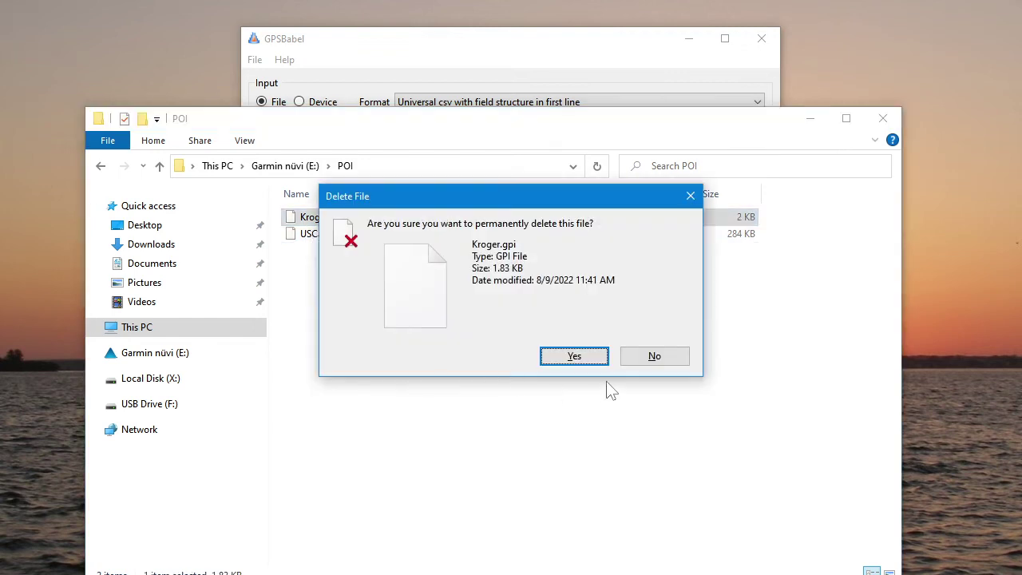
{"action": "left_click", "coordinate": [582, 359]}
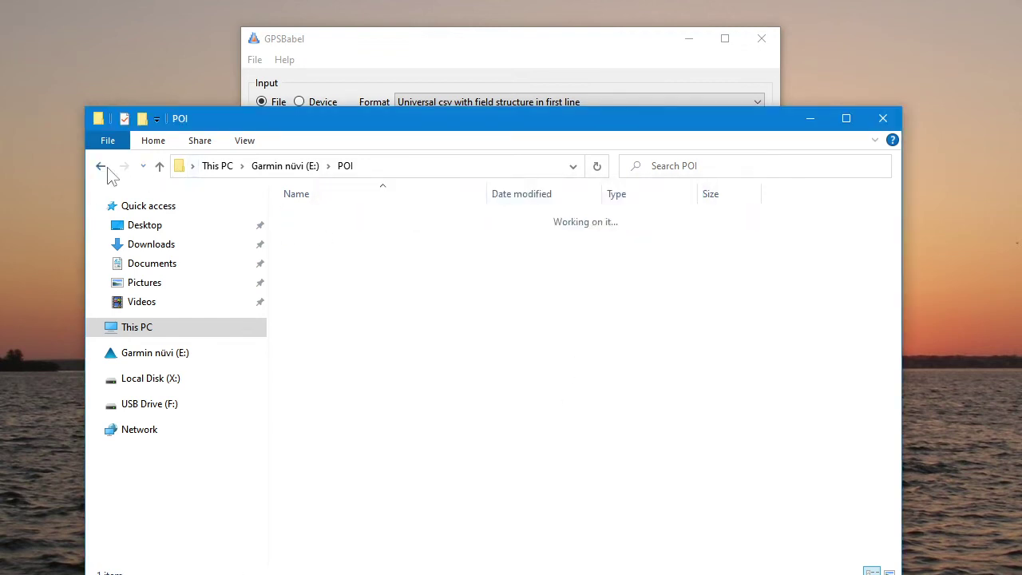
Reopen the POI folder on the Garmin nüvi (E:) drive and move its window clear of the desktop poi folder window.
{"action": "left_click", "coordinate": [102, 169]}
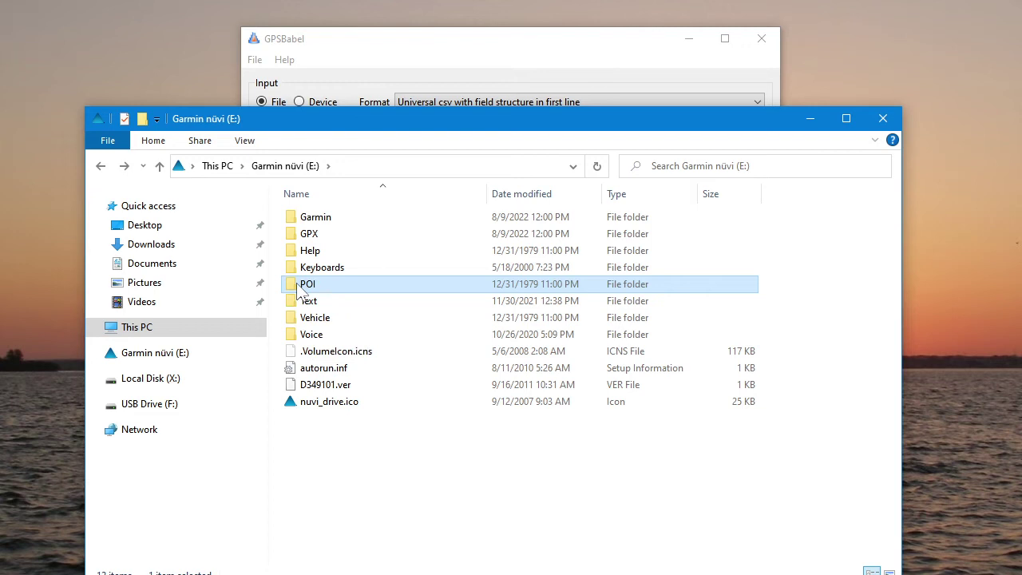
{"action": "double_click", "coordinate": [350, 285]}
{"action": "left_click_drag", "start_coordinate": [409, 119], "coordinate": [569, 136]}
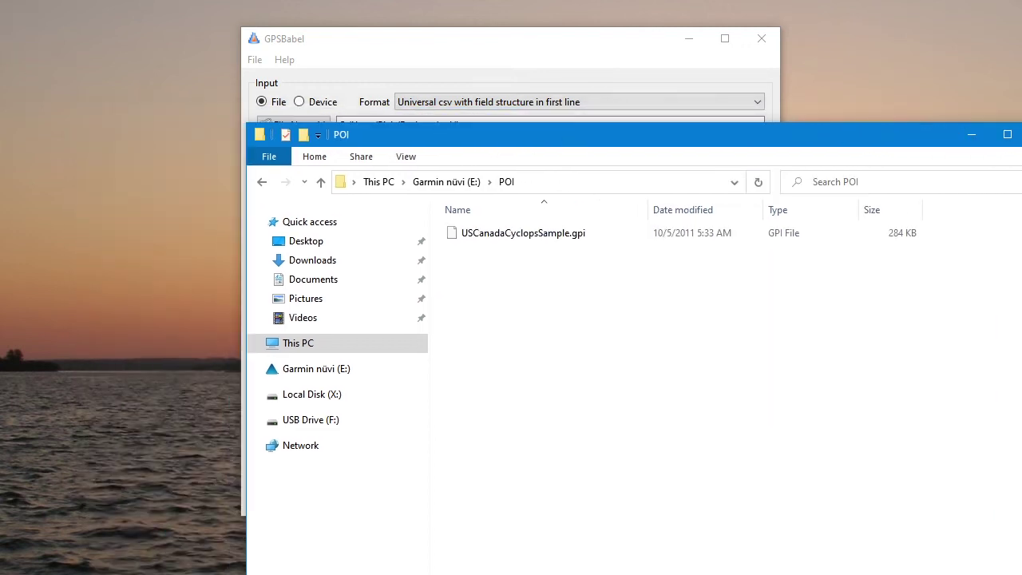
Copy Kroger.gpi from the desktop poi folder into the Garmin nüvi's POI folder.
{"action": "left_click_drag", "start_coordinate": [619, 157], "coordinate": [479, 241]}
{"action": "right_click", "coordinate": [541, 349]}
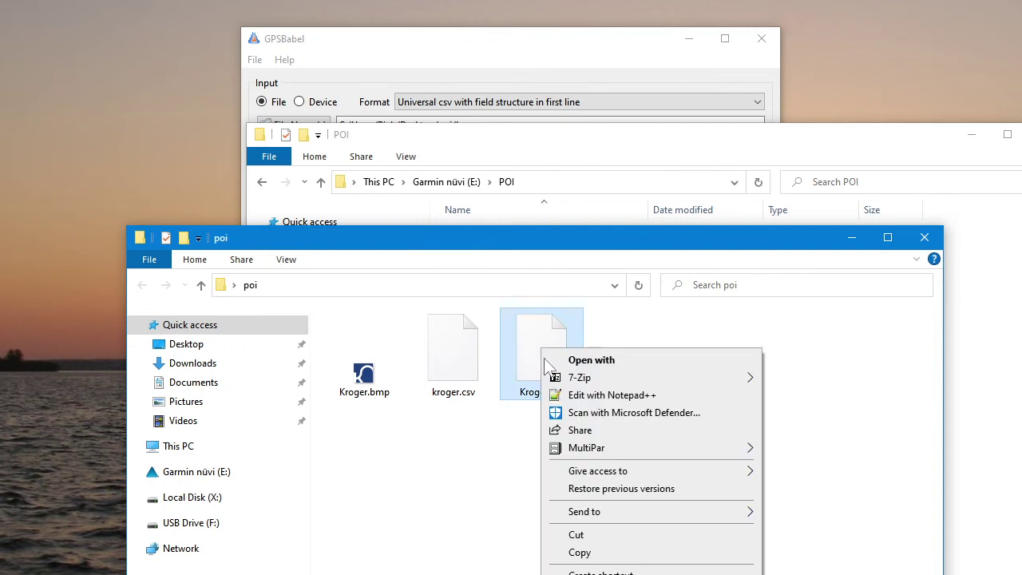
{"action": "left_click", "coordinate": [575, 553]}
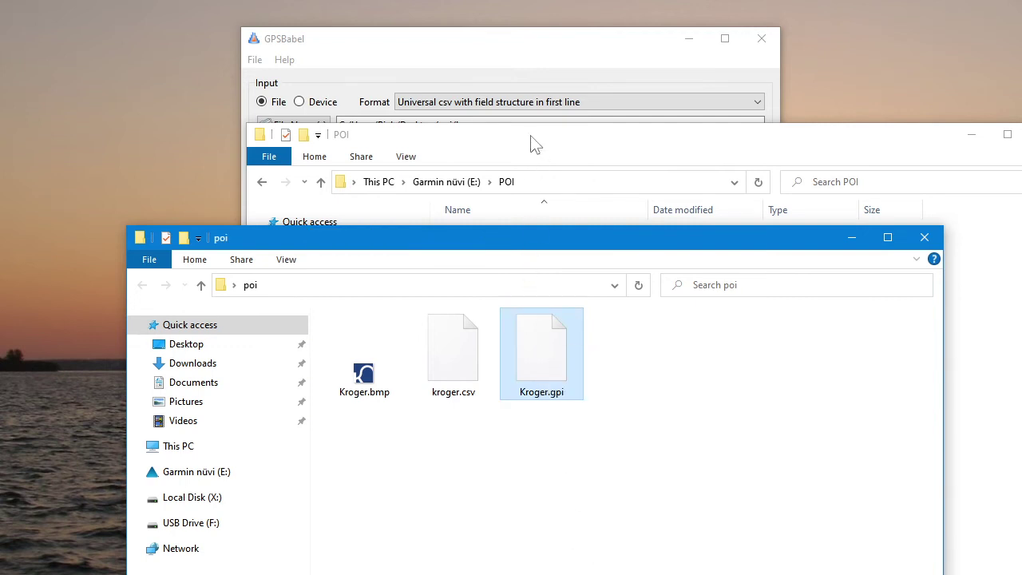
{"action": "left_click", "coordinate": [532, 137]}
{"action": "right_click", "coordinate": [512, 295]}
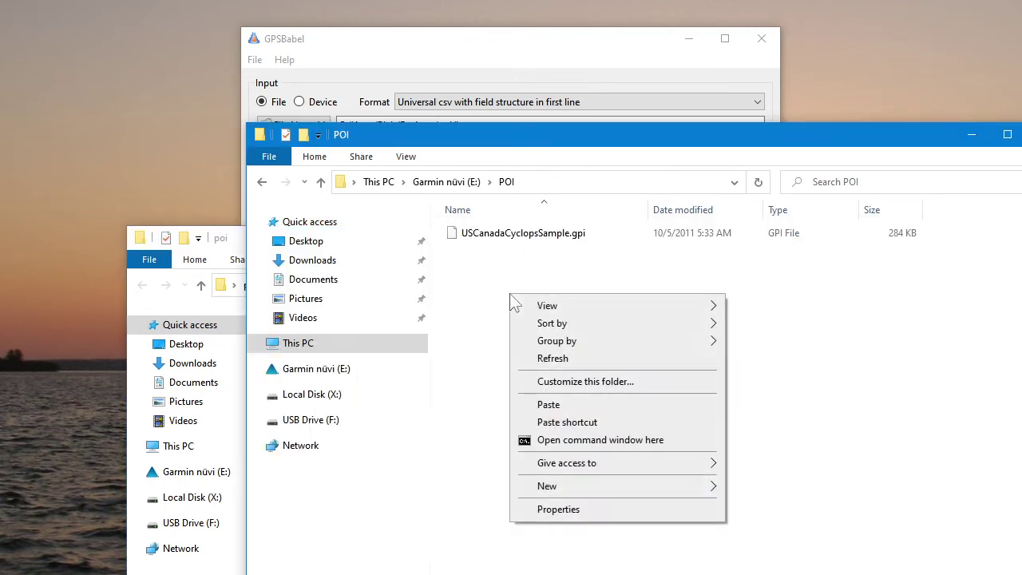
{"action": "left_click", "coordinate": [545, 404]}
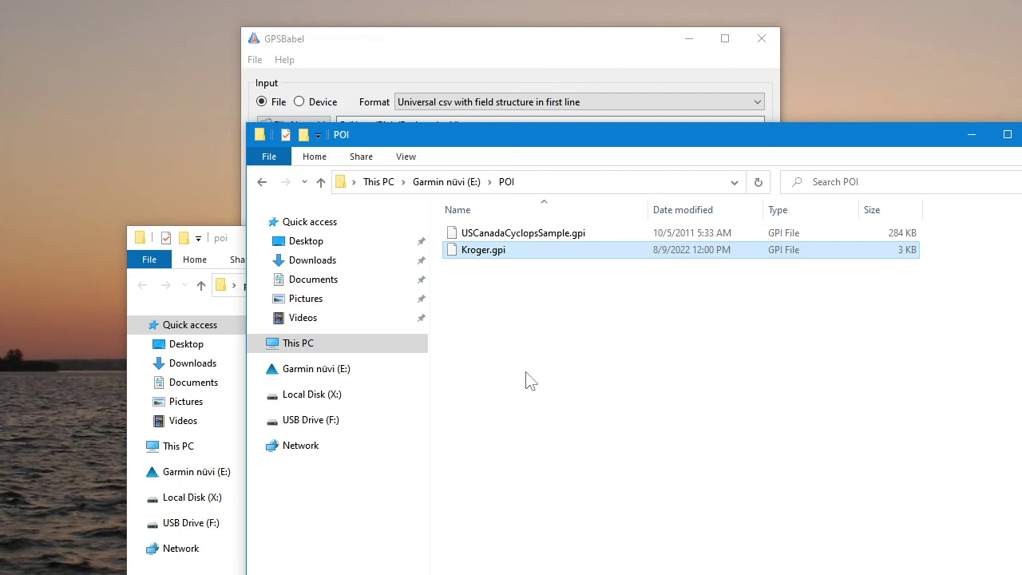
{"action": "left_click", "coordinate": [231, 238]}
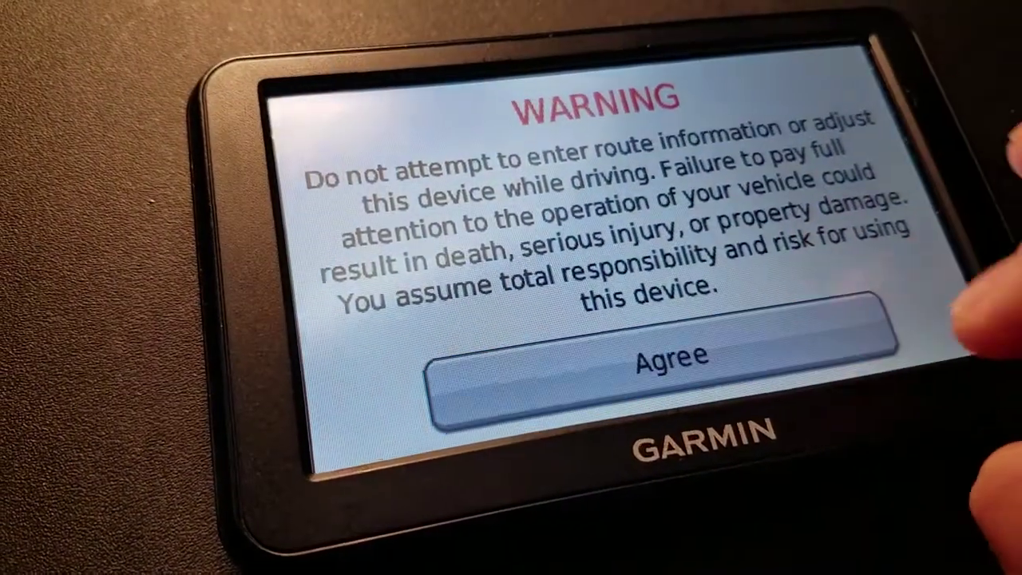
{"action": "left_click", "coordinate": [839, 336]}
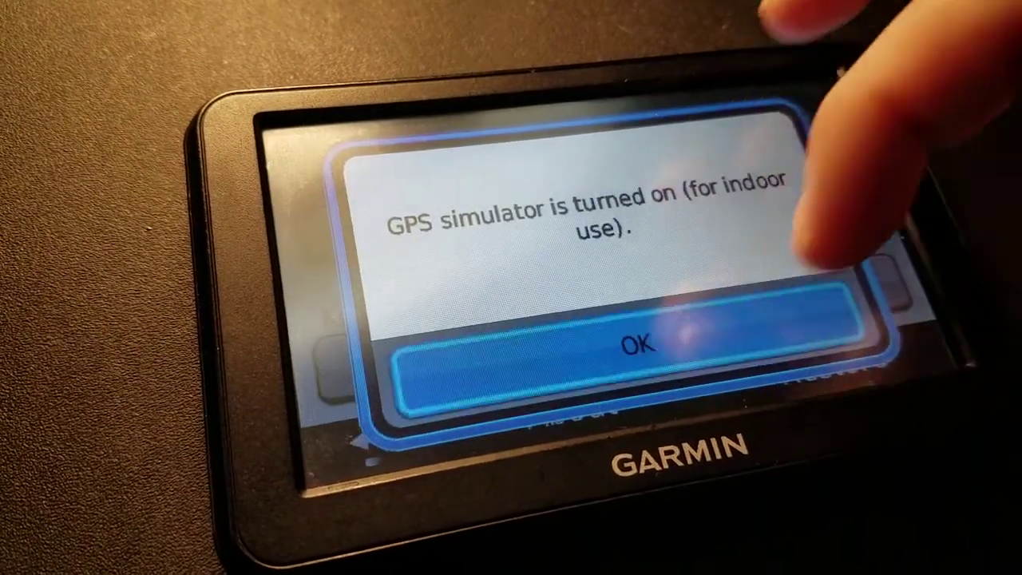
{"action": "left_click", "coordinate": [799, 327]}
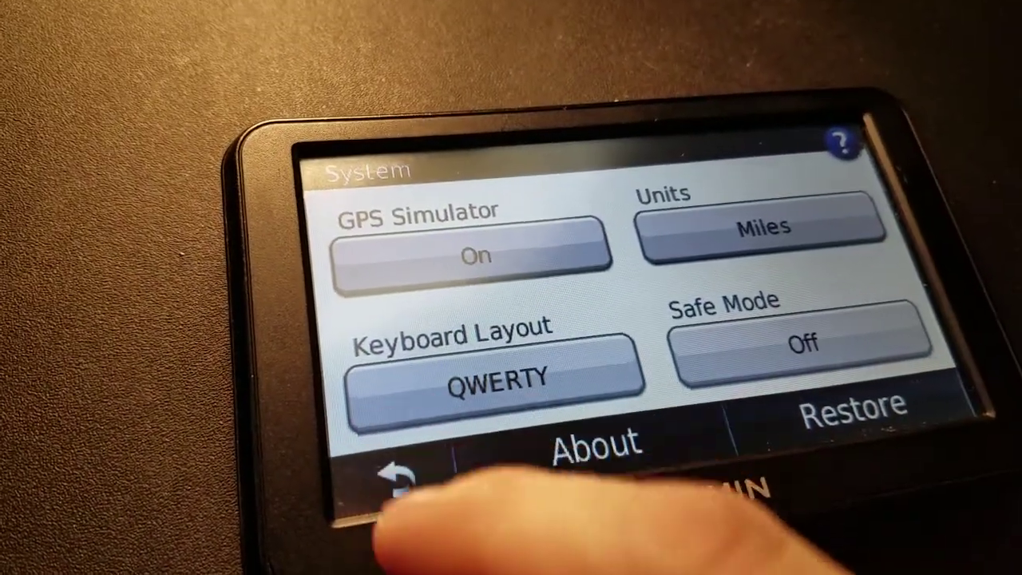
{"action": "left_click", "coordinate": [395, 475]}
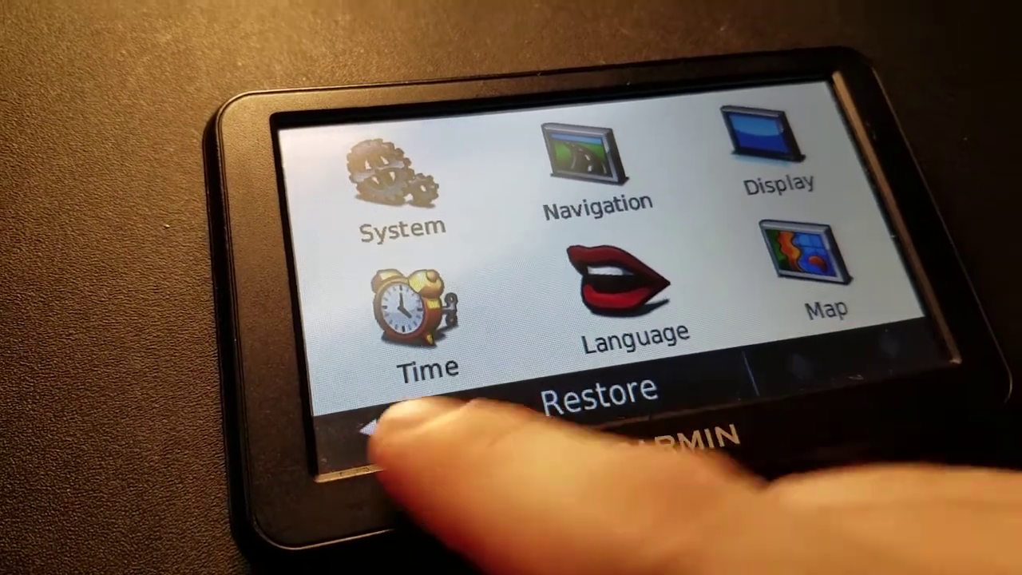
{"action": "left_click", "coordinate": [374, 446]}
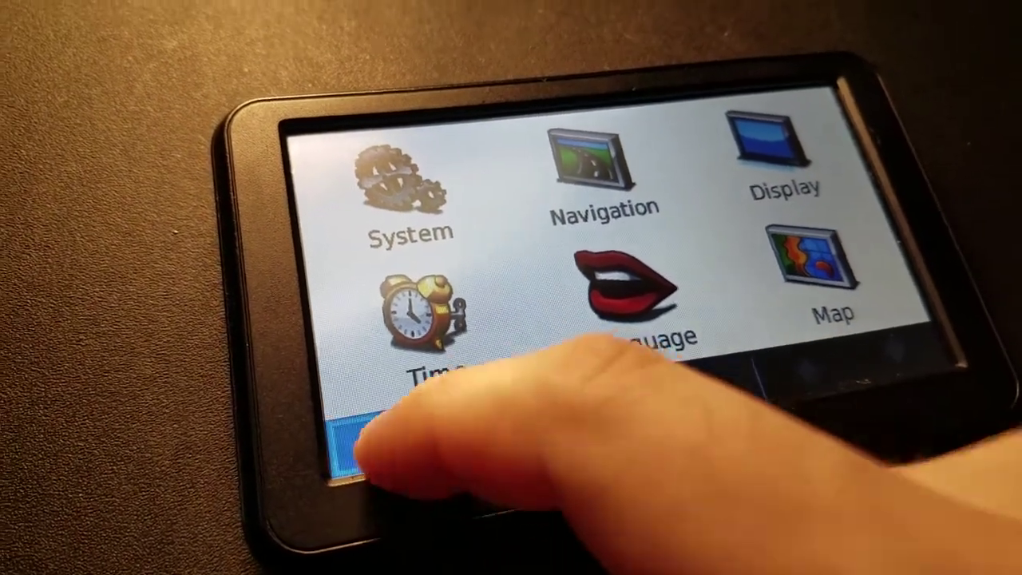
{"action": "left_click", "coordinate": [587, 348]}
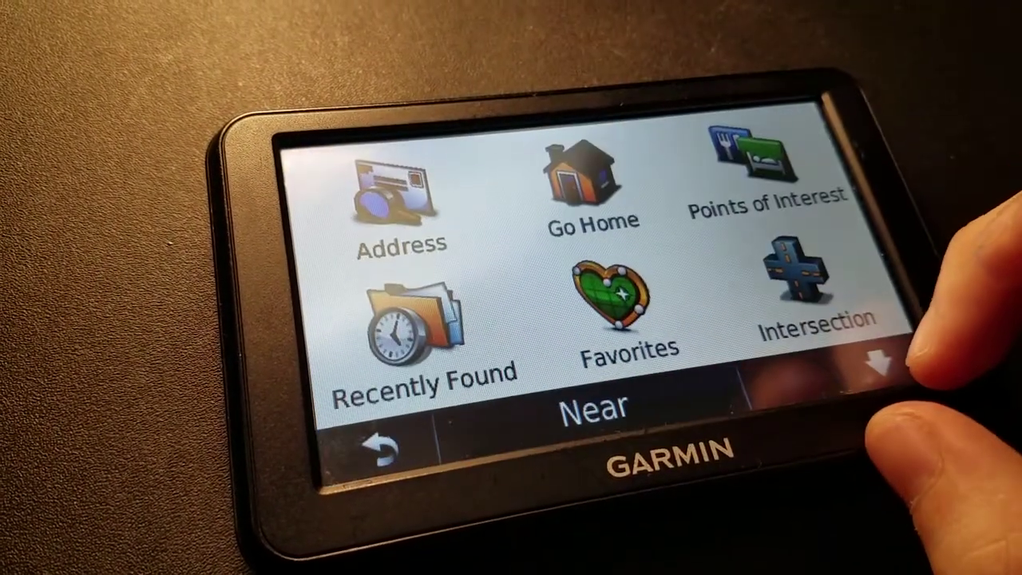
{"action": "left_click", "coordinate": [876, 364]}
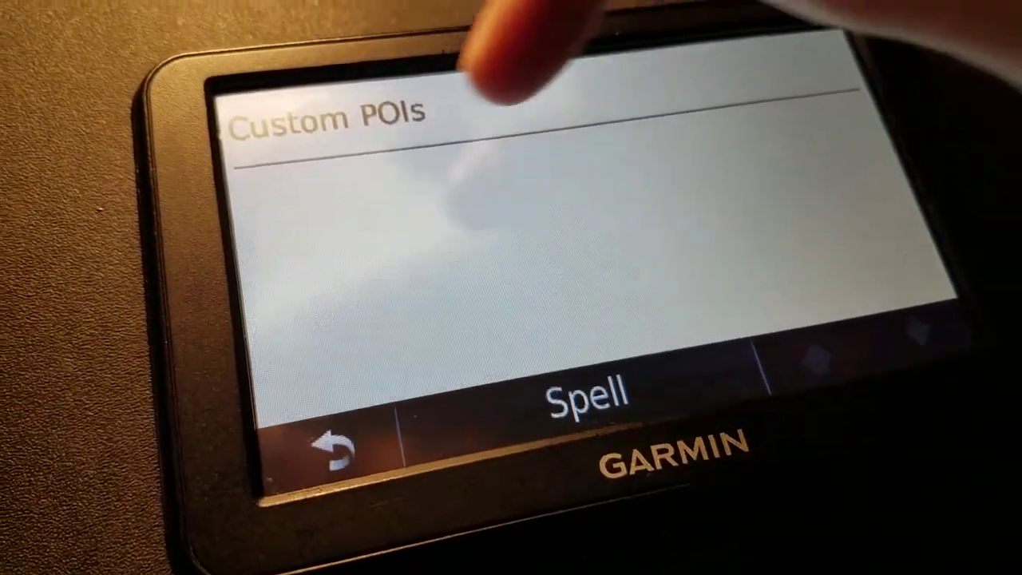
{"action": "left_click", "coordinate": [384, 108]}
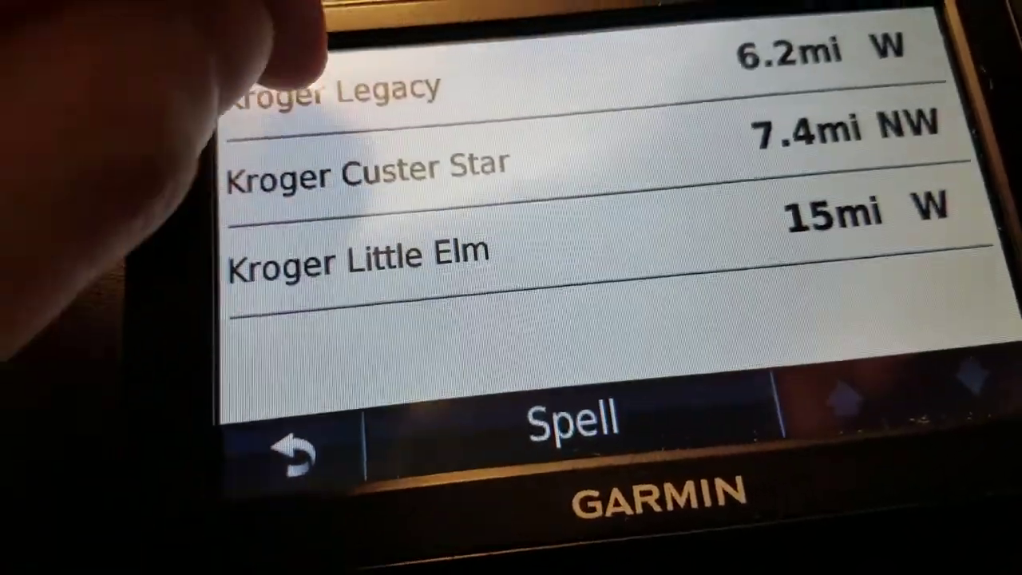
{"action": "left_click", "coordinate": [336, 88]}
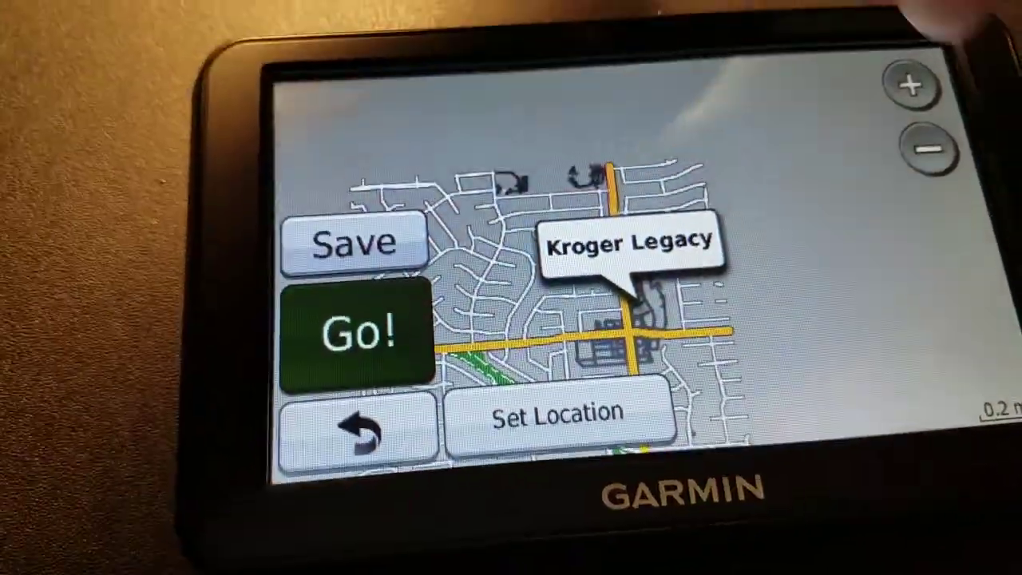
{"action": "left_click", "coordinate": [908, 59]}
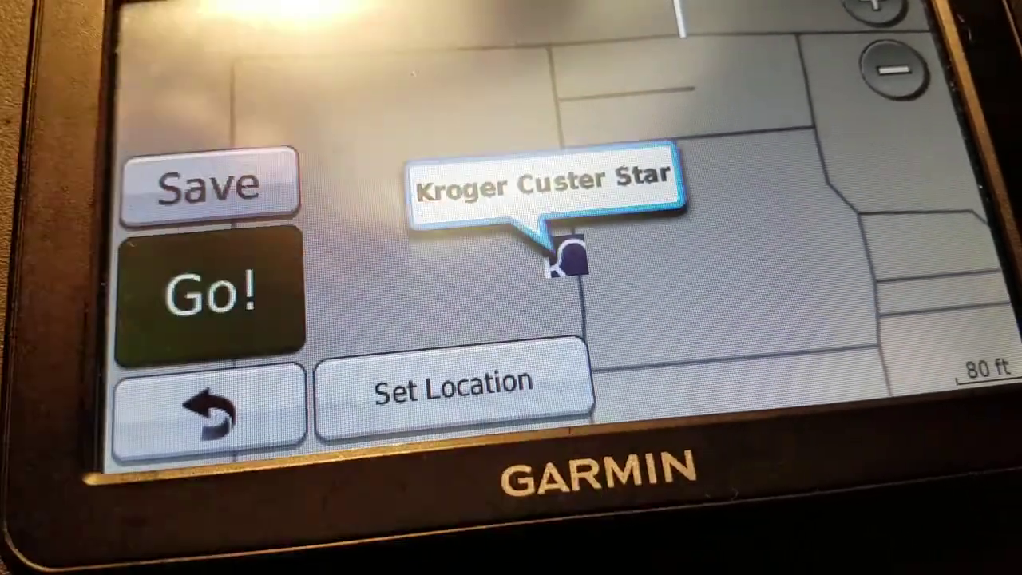
{"action": "left_click", "coordinate": [544, 184]}
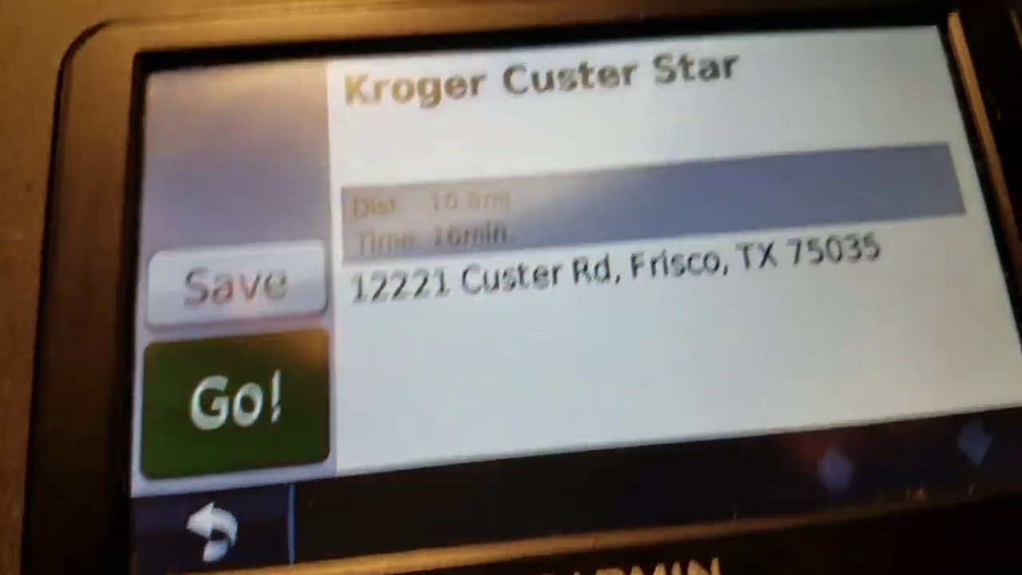